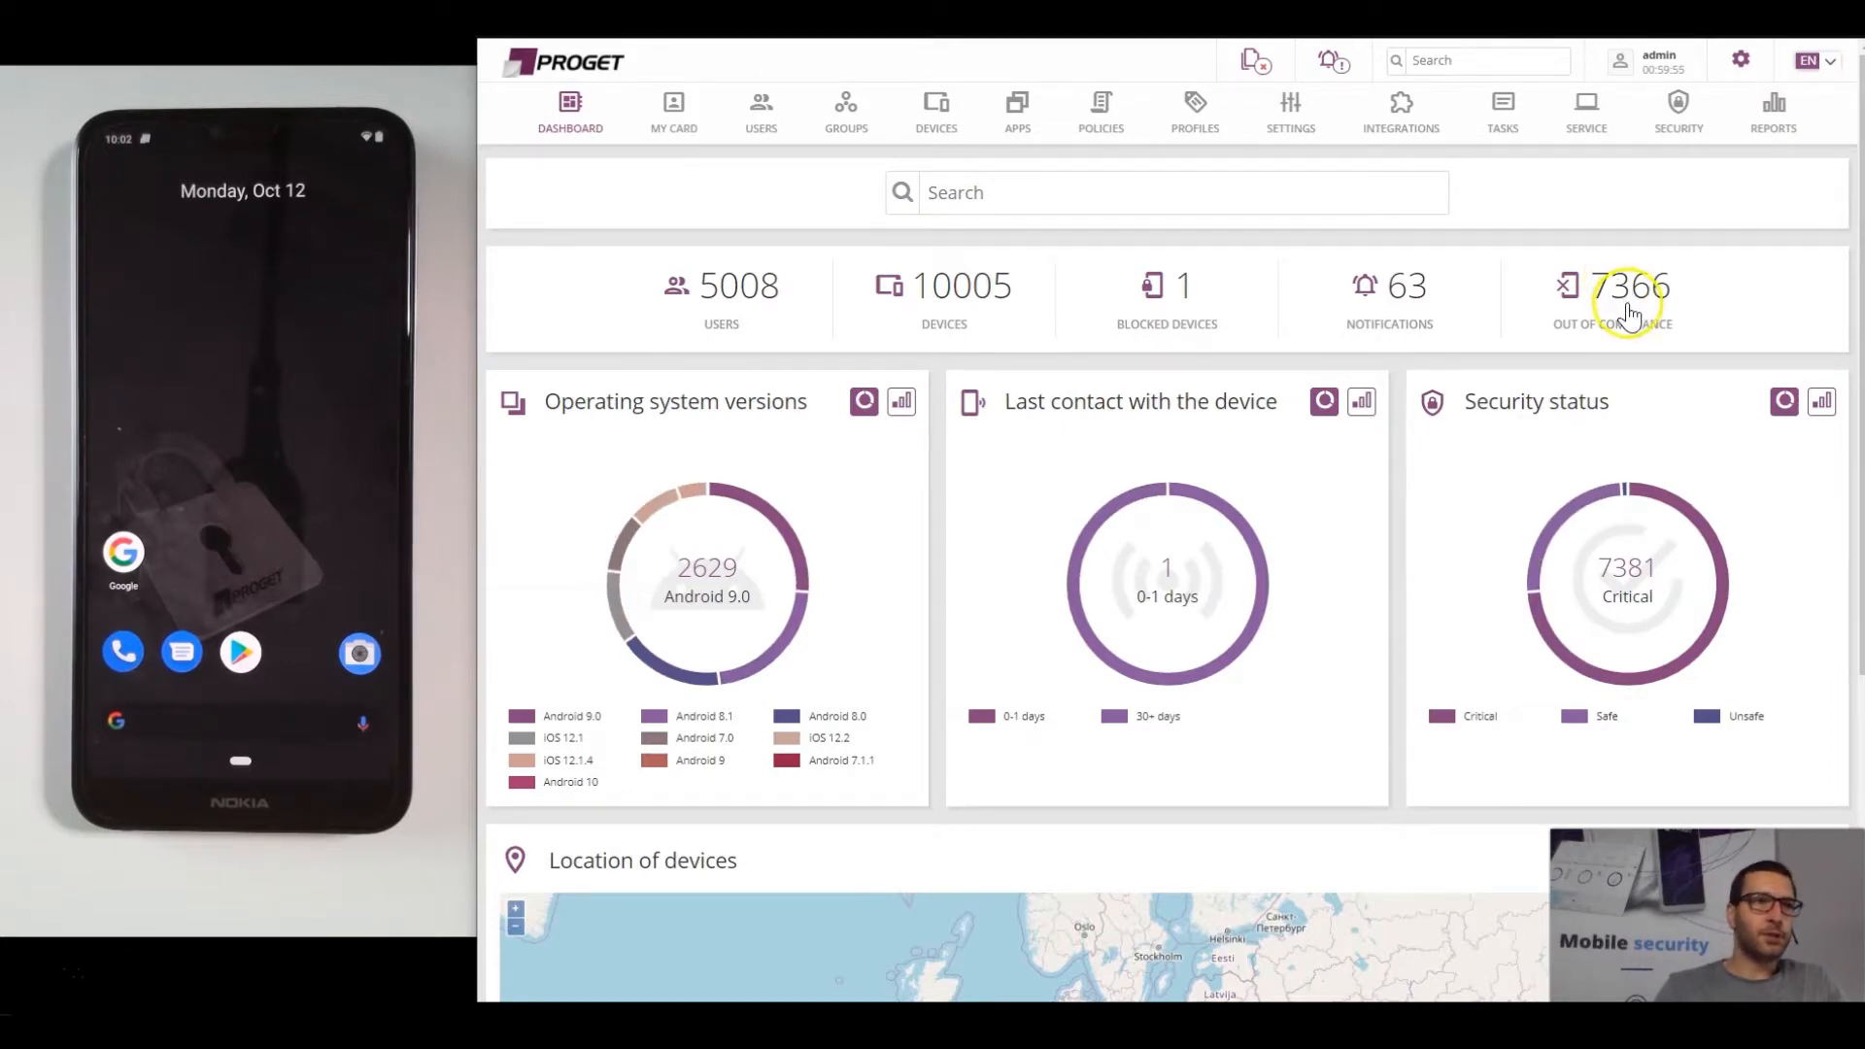
# Filter the applications list by the app name "zoom".
pyautogui.click(1017, 124)
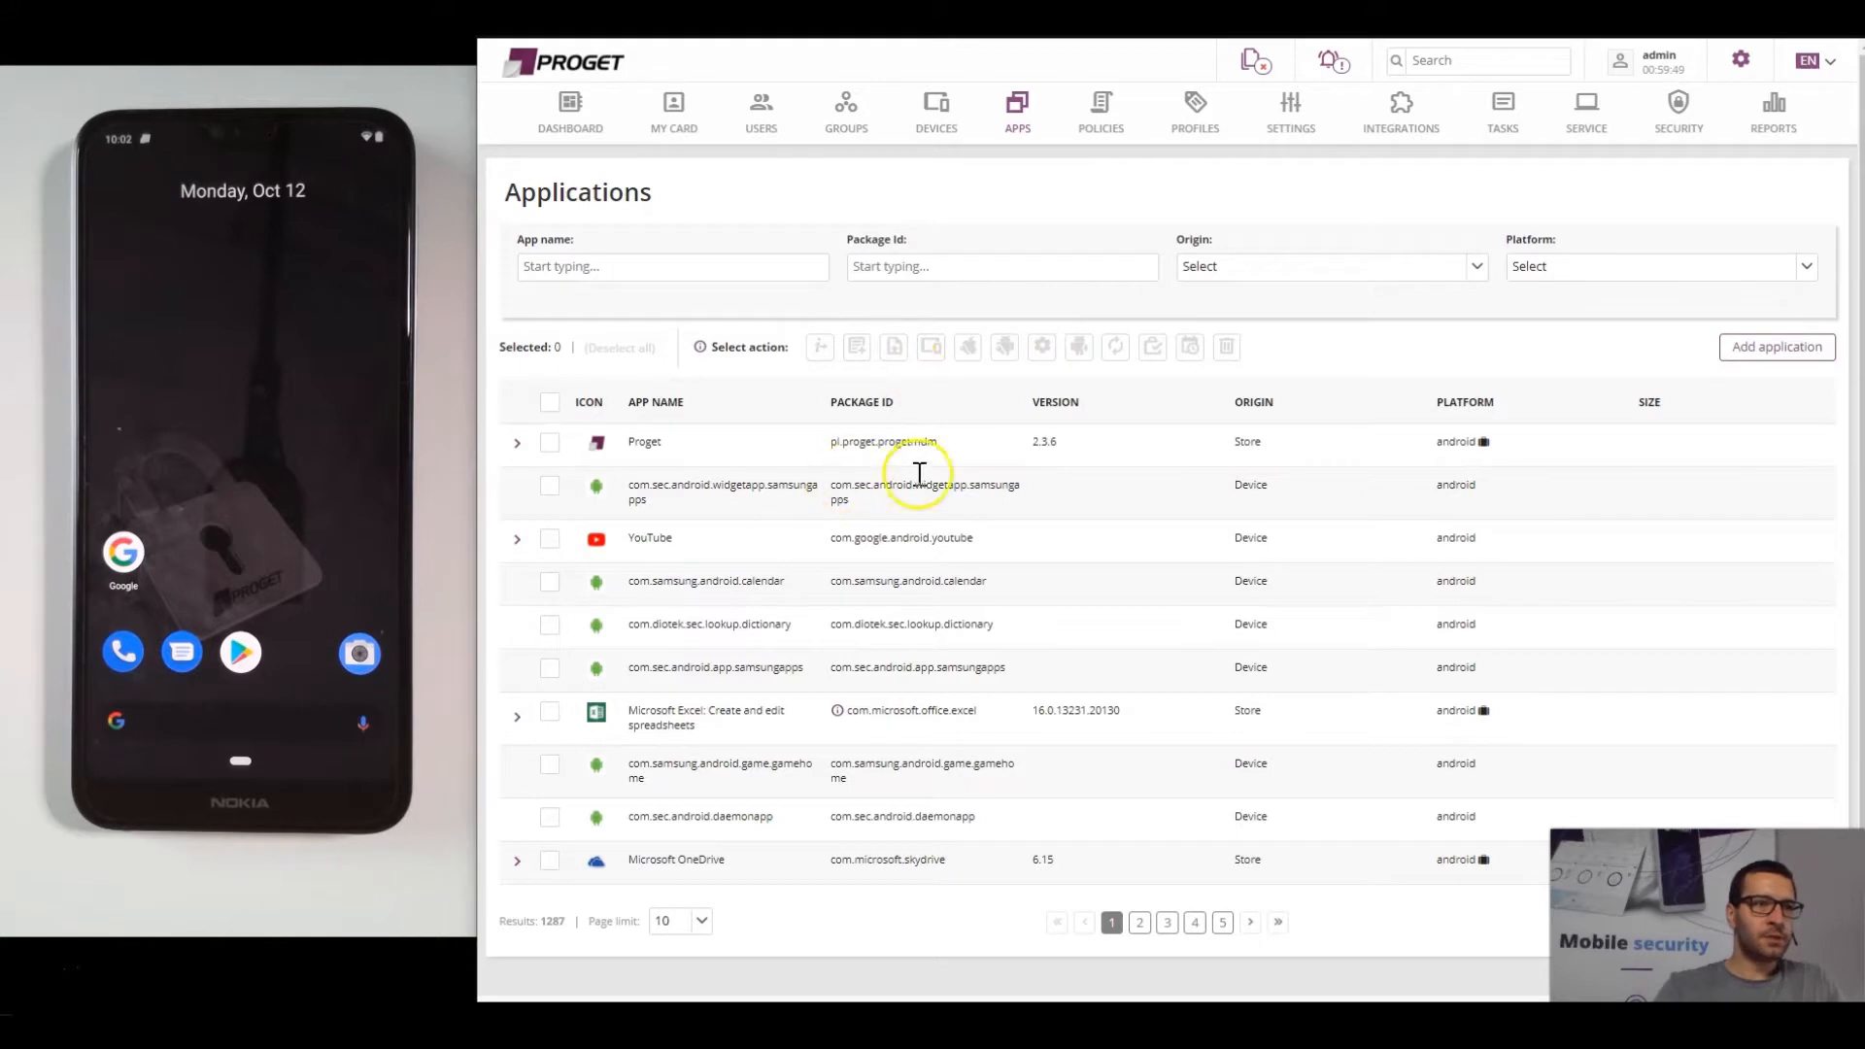
pyautogui.click(673, 273)
pyautogui.write('zoom')
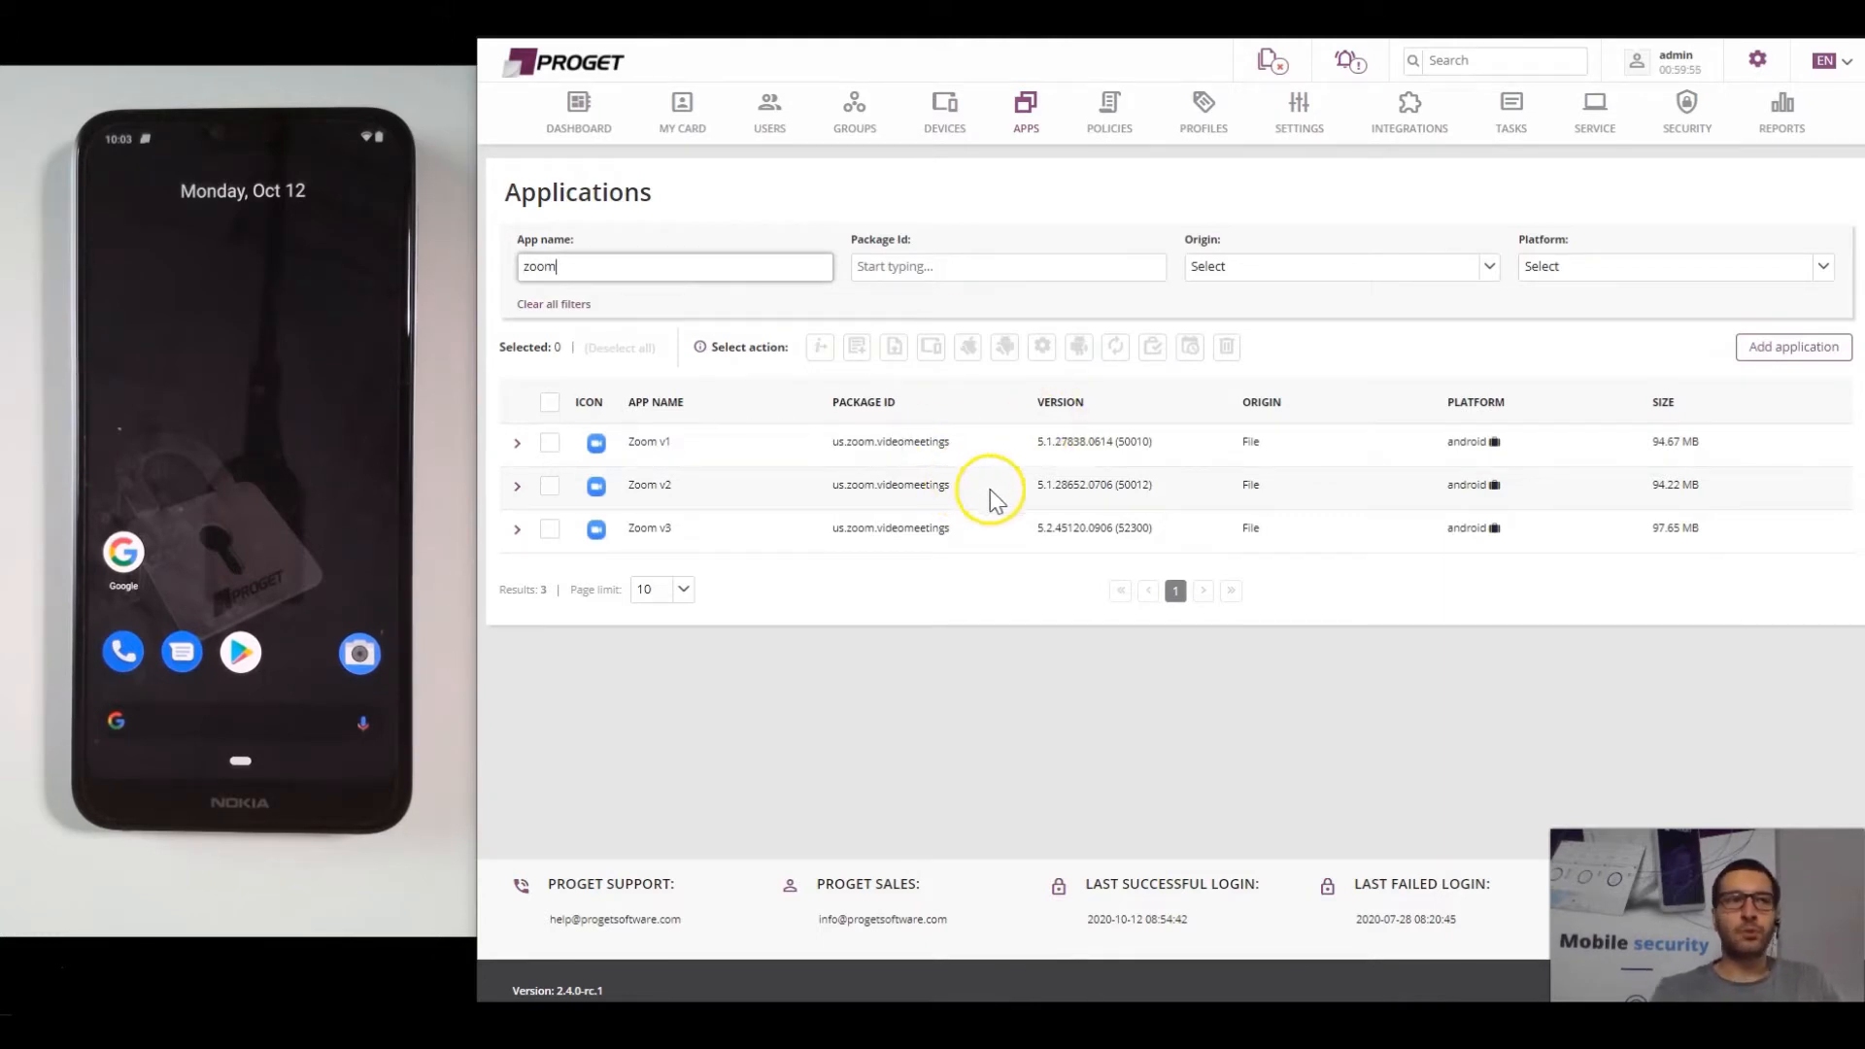
pyautogui.click(1250, 659)
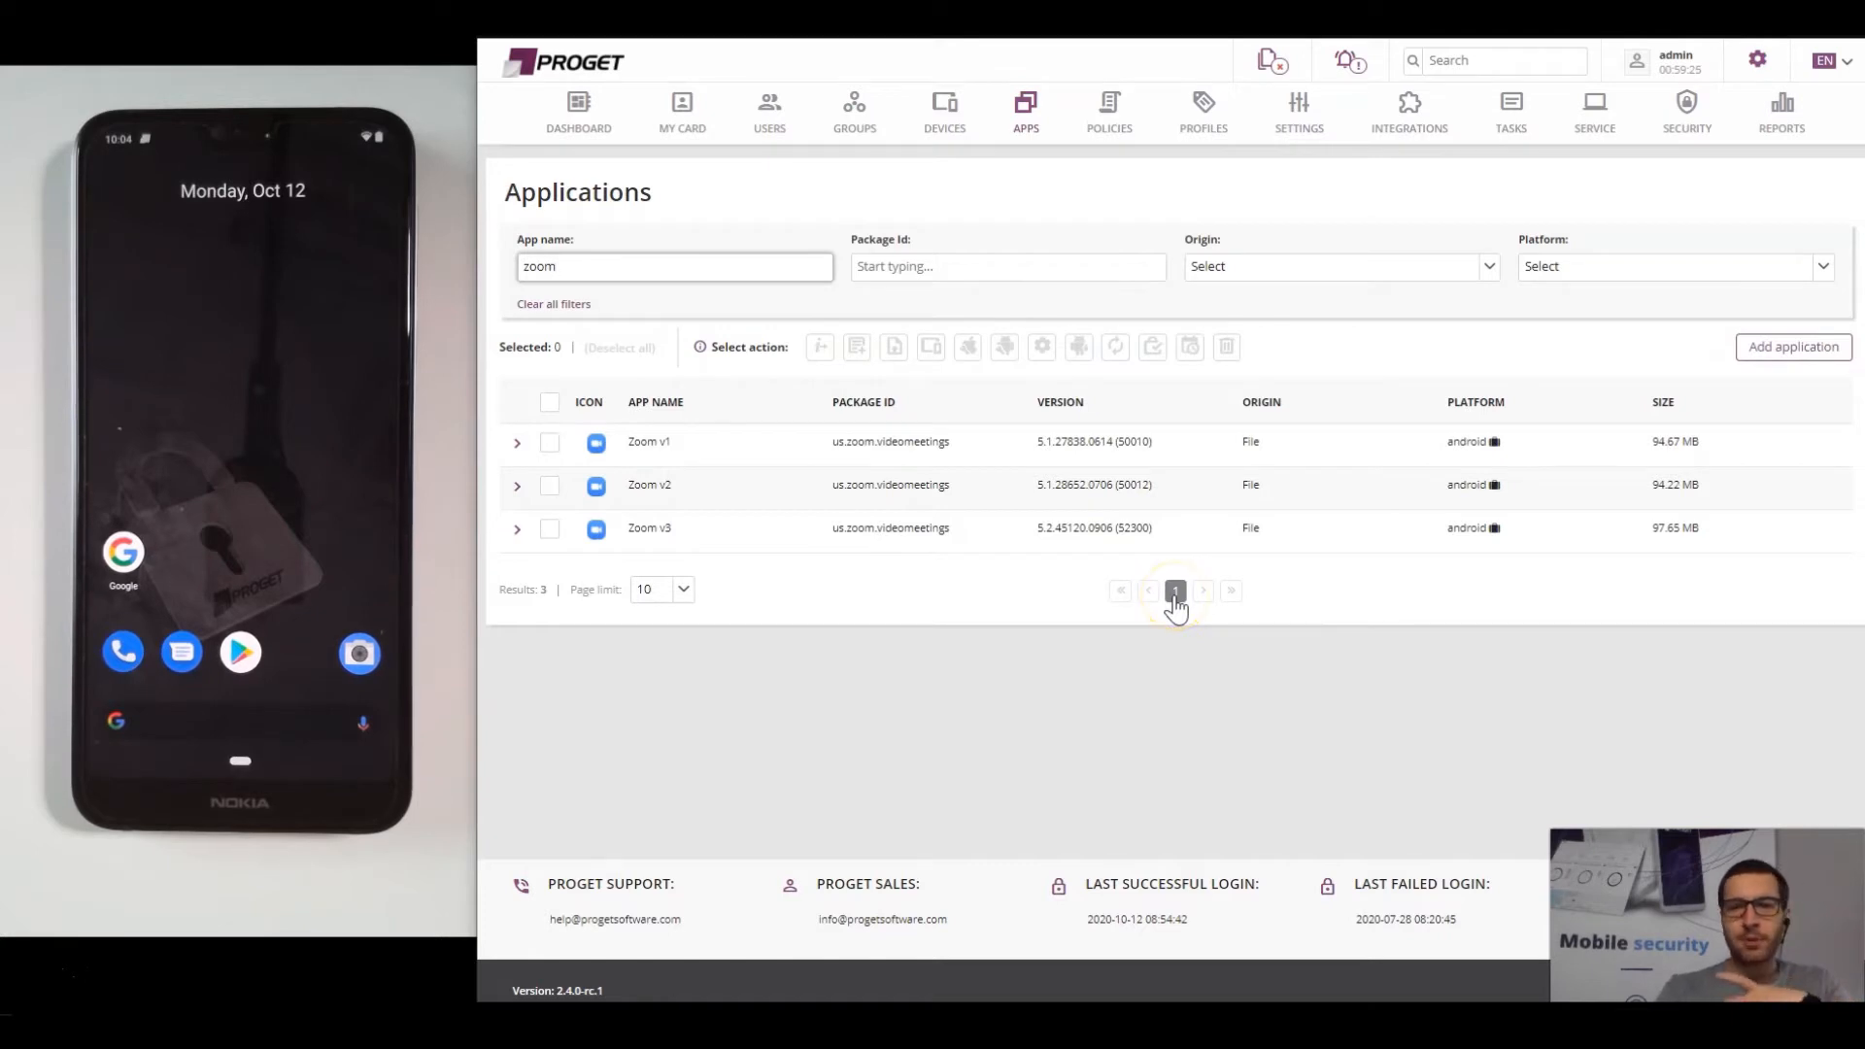
pyautogui.click(1069, 717)
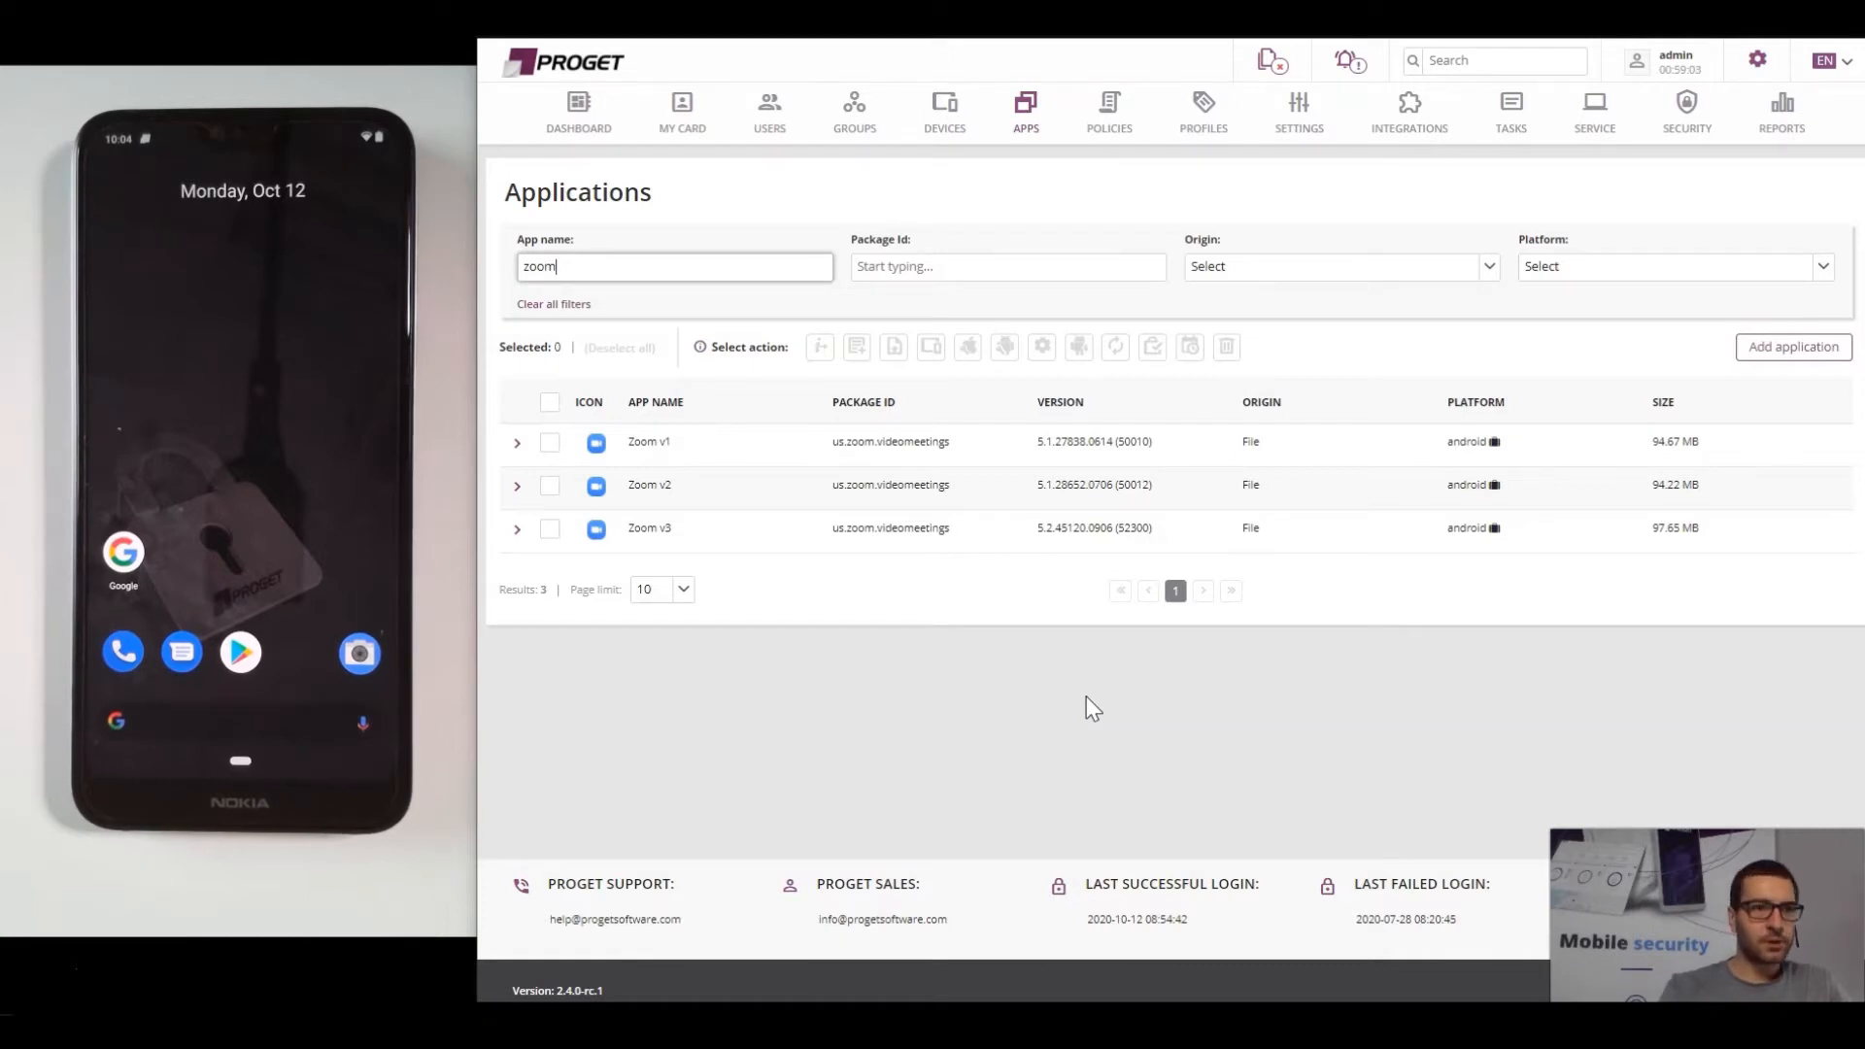
pyautogui.click(1086, 647)
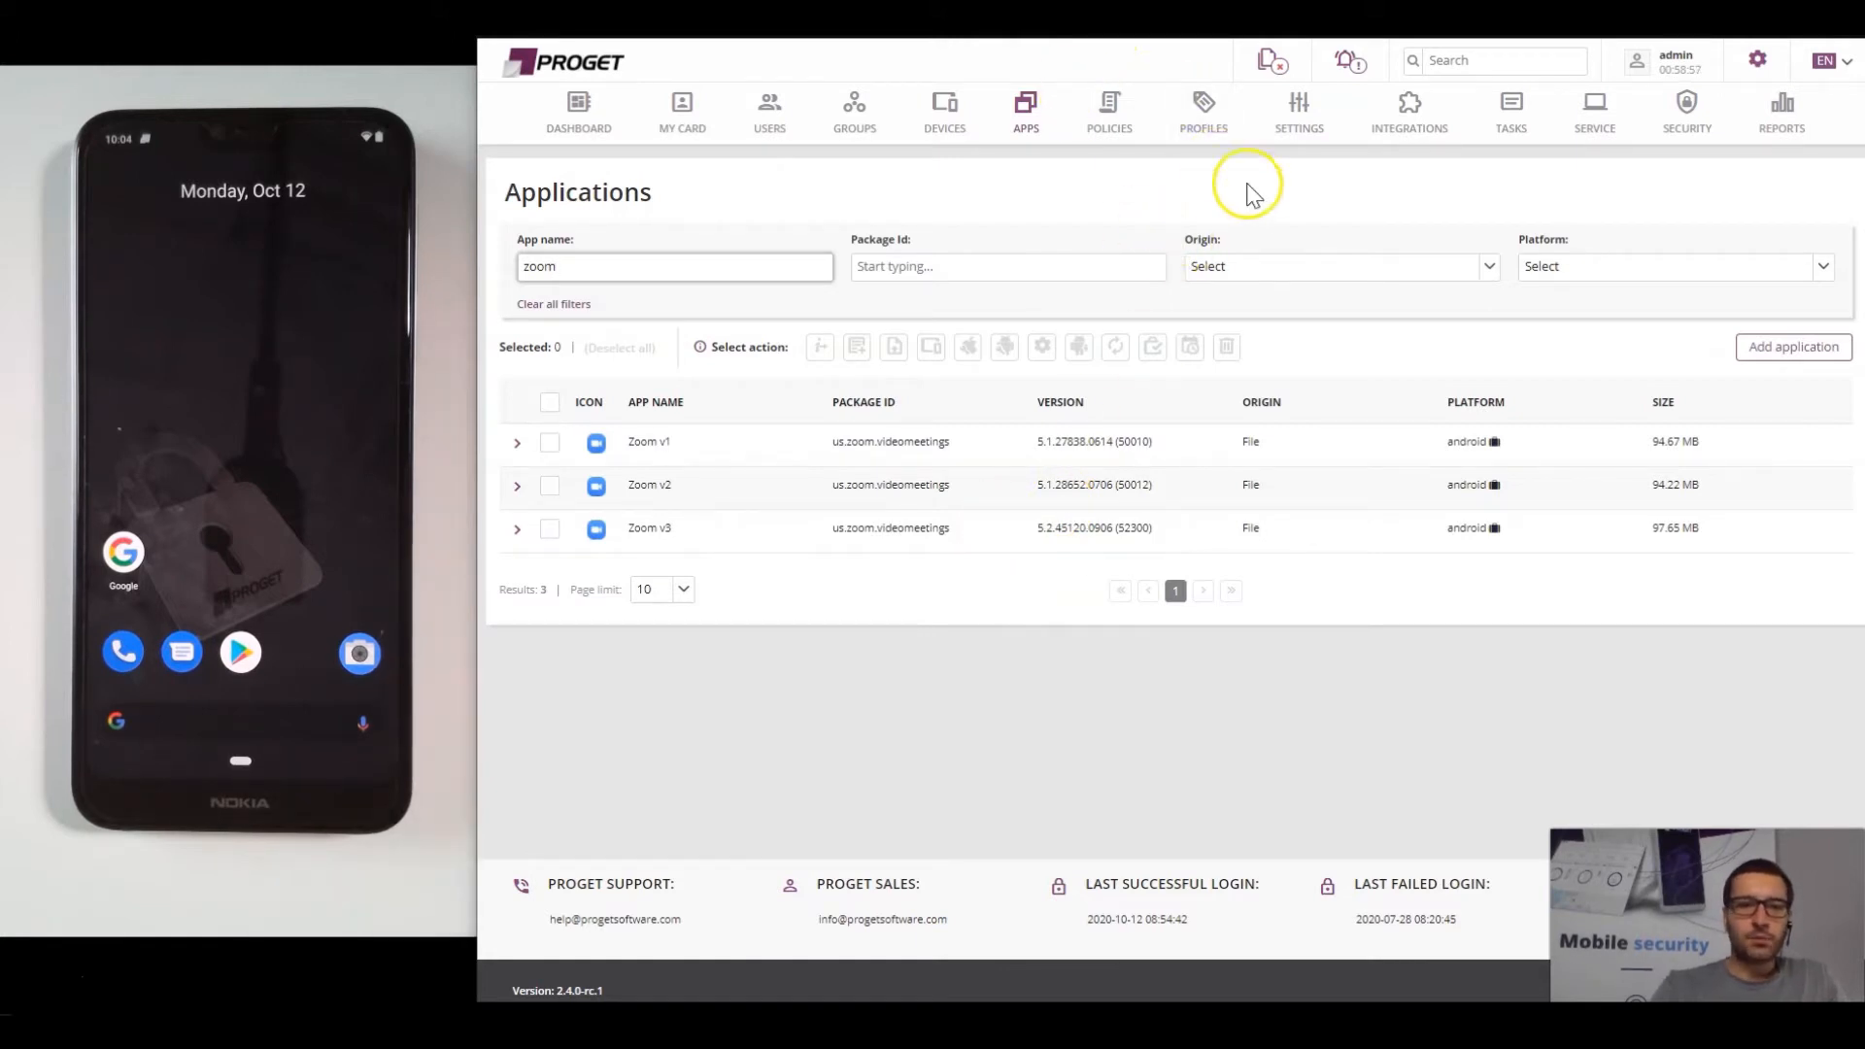
# Open the BitLocker settings of the Windows MDM default policy.
pyautogui.click(1122, 153)
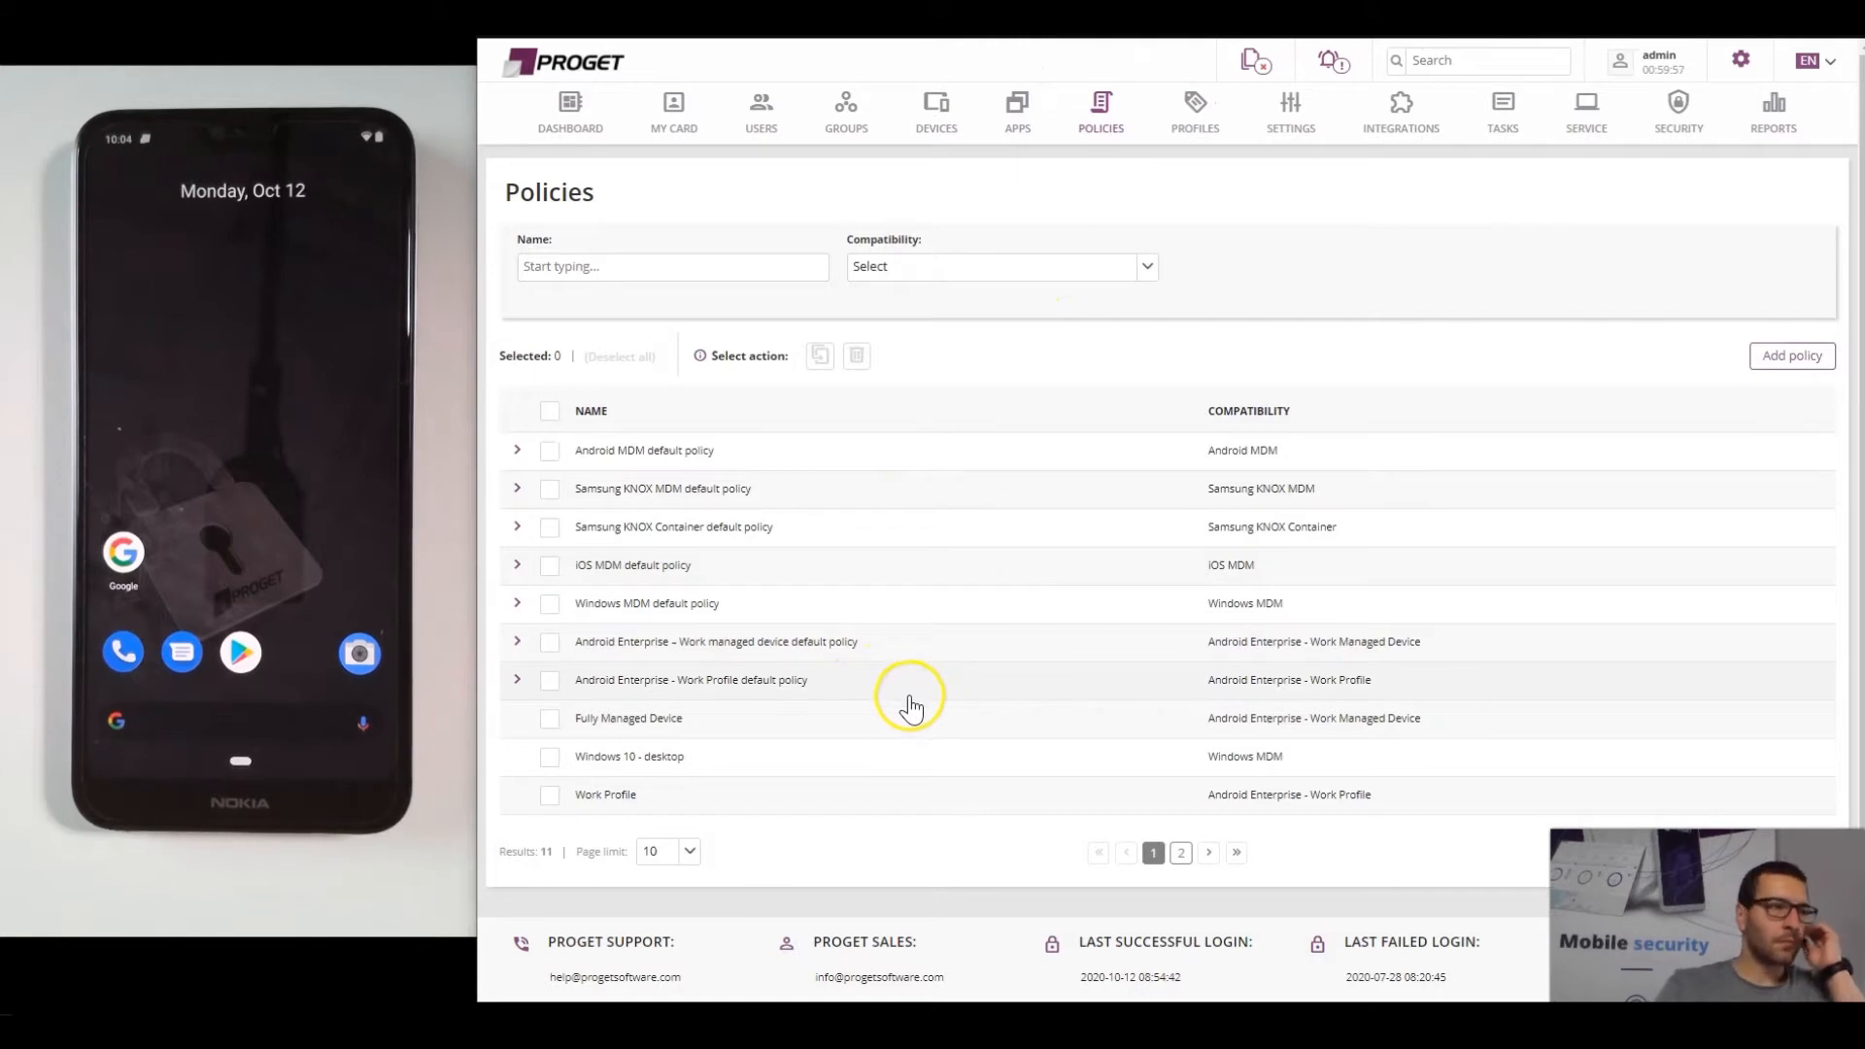
pyautogui.click(824, 604)
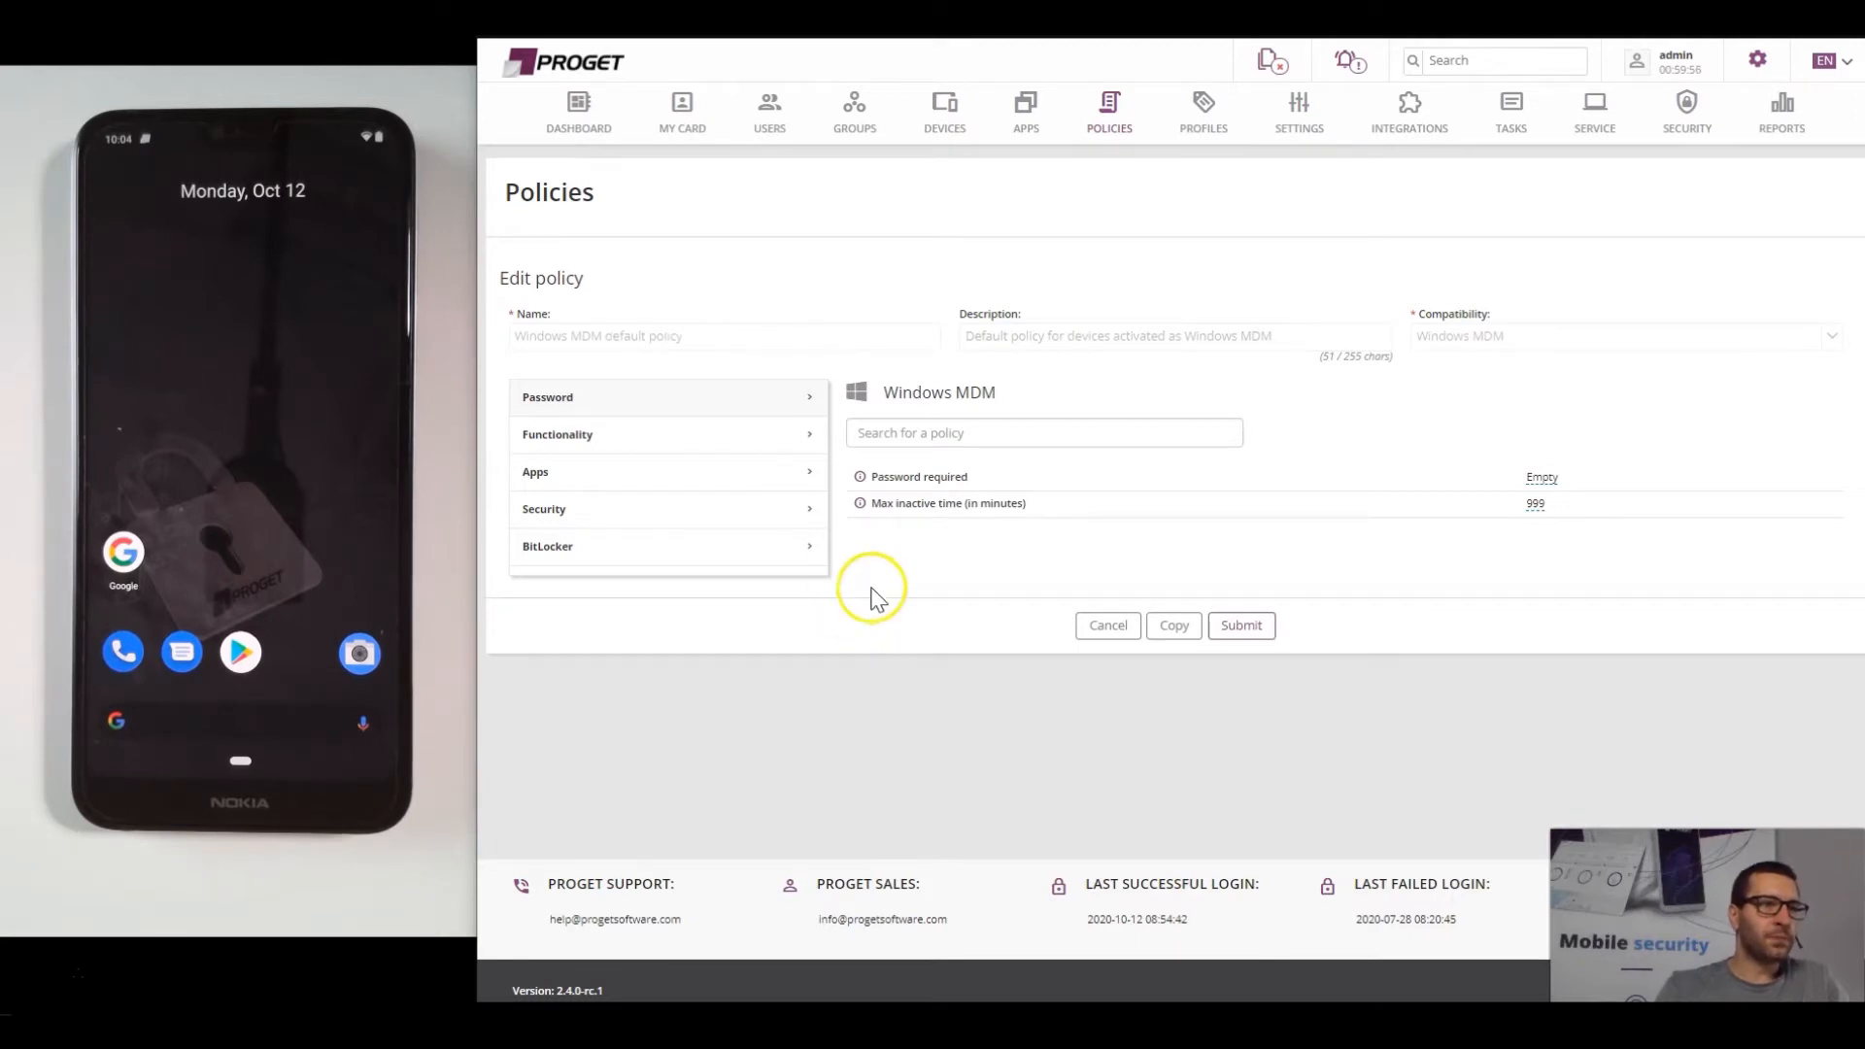
pyautogui.click(544, 546)
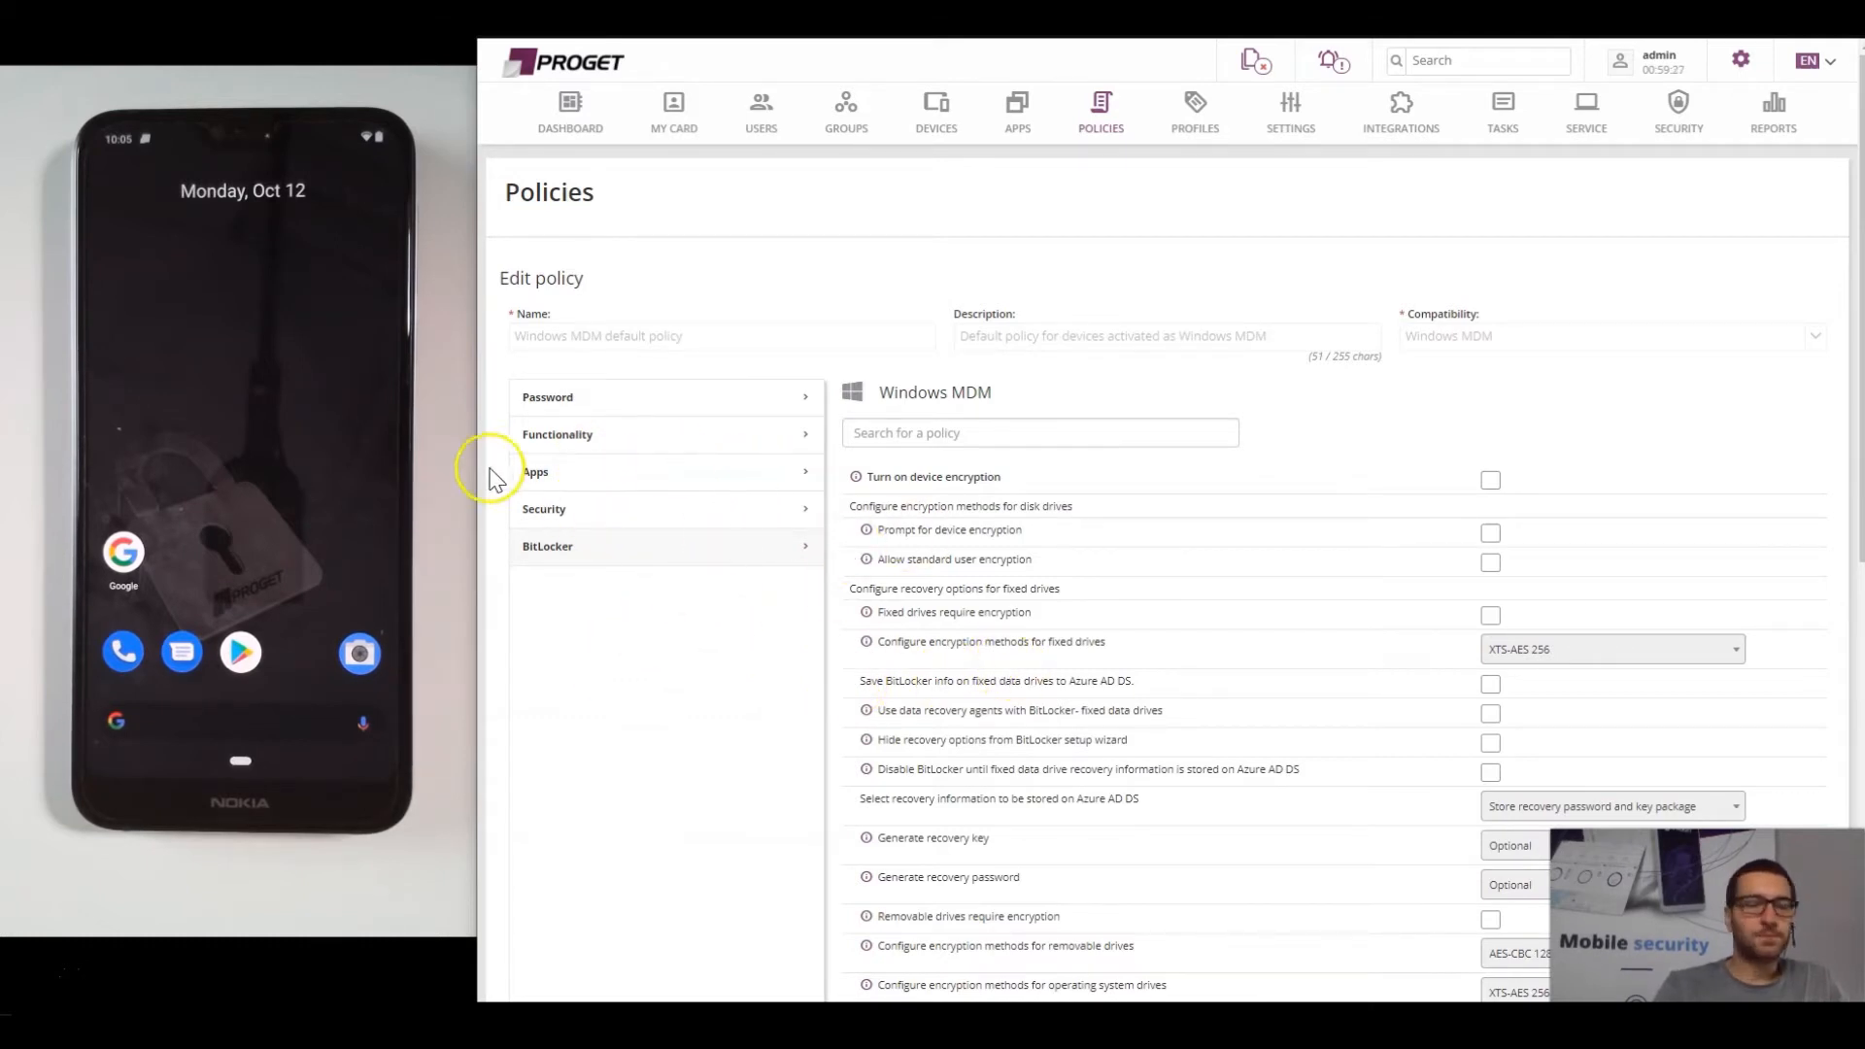
# Show the list of Wi-Fi configuration profiles.
pyautogui.click(1202, 124)
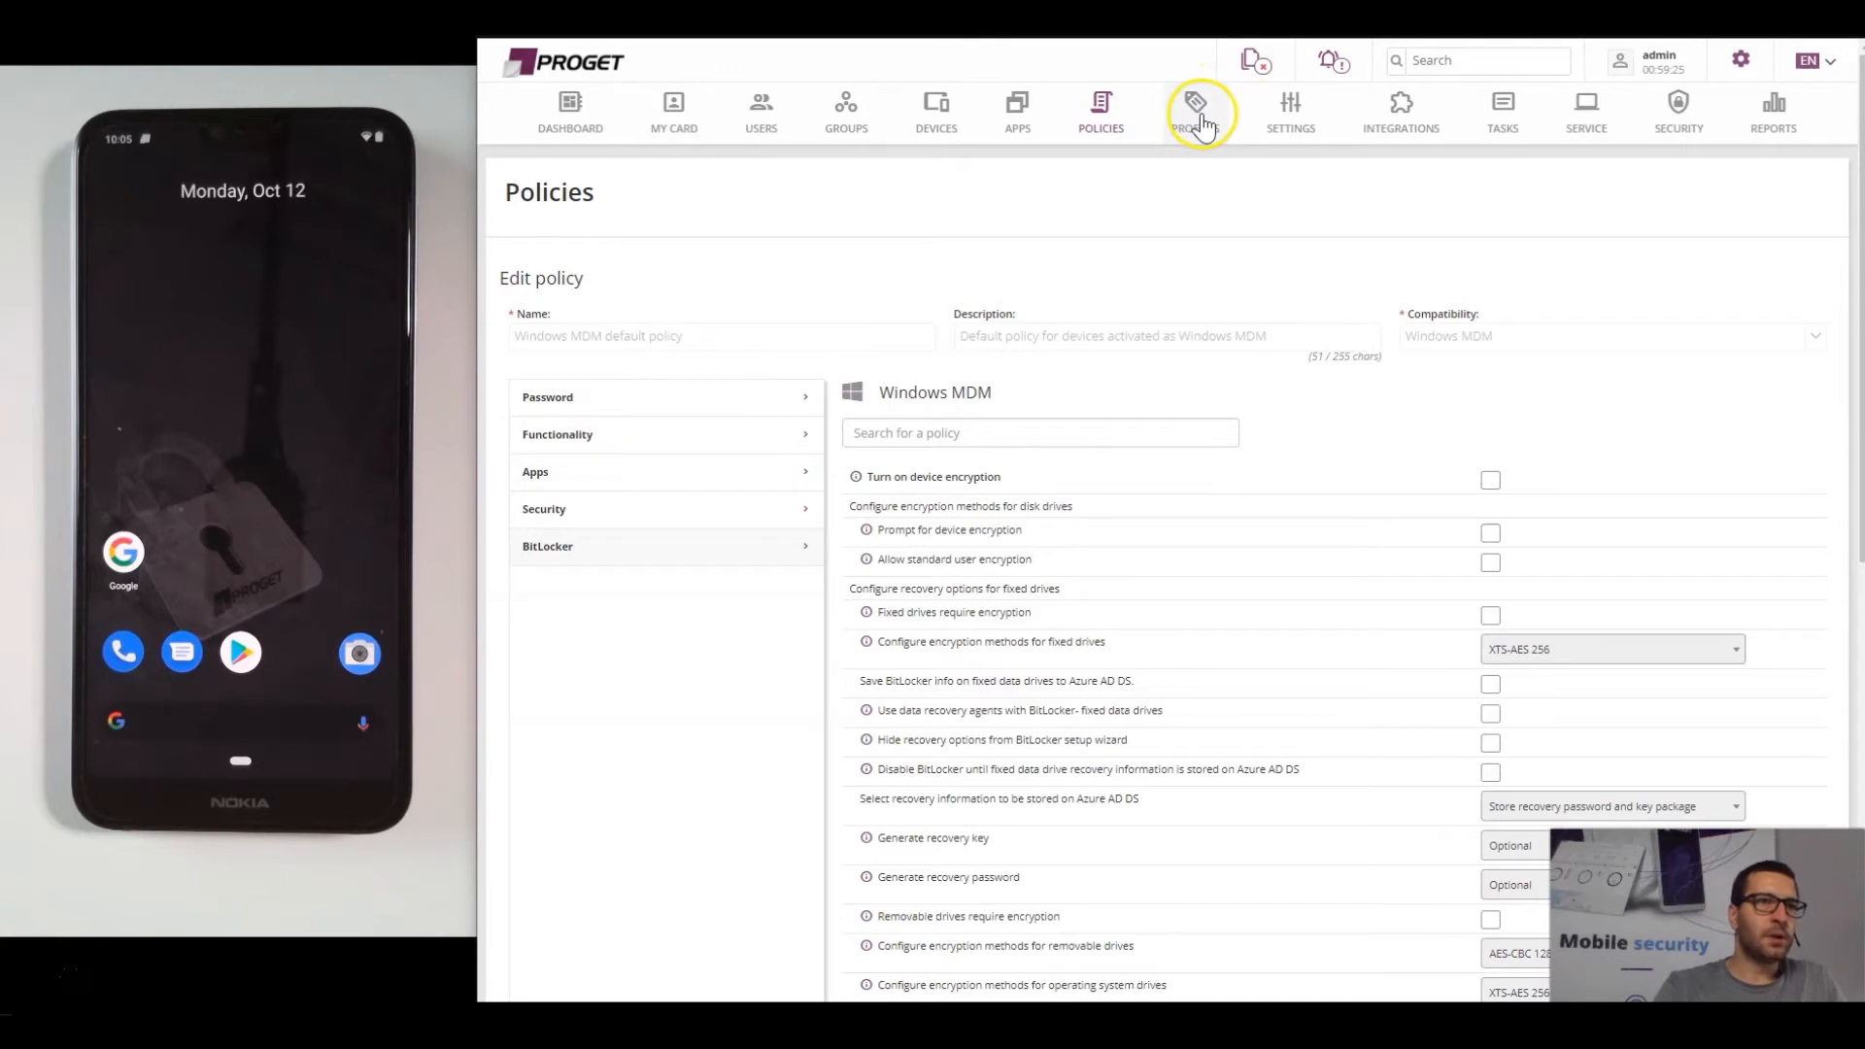
pyautogui.click(552, 319)
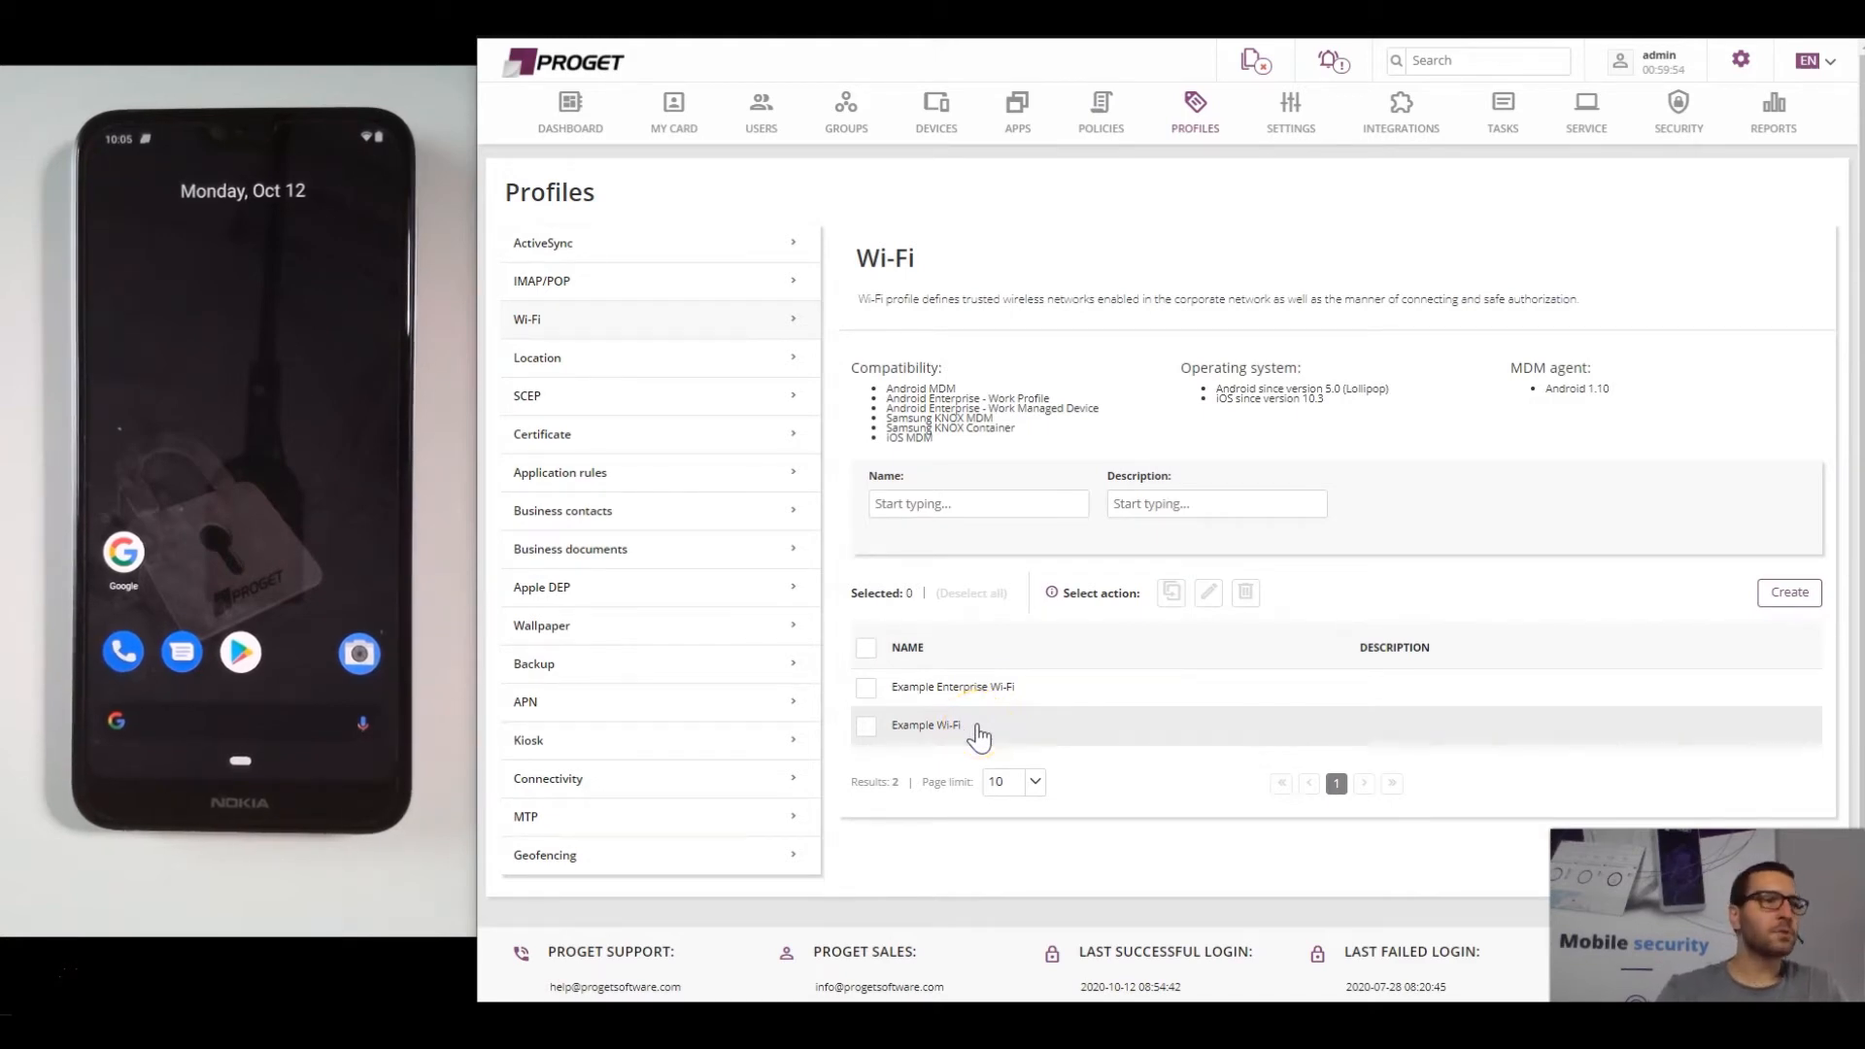
pyautogui.click(947, 777)
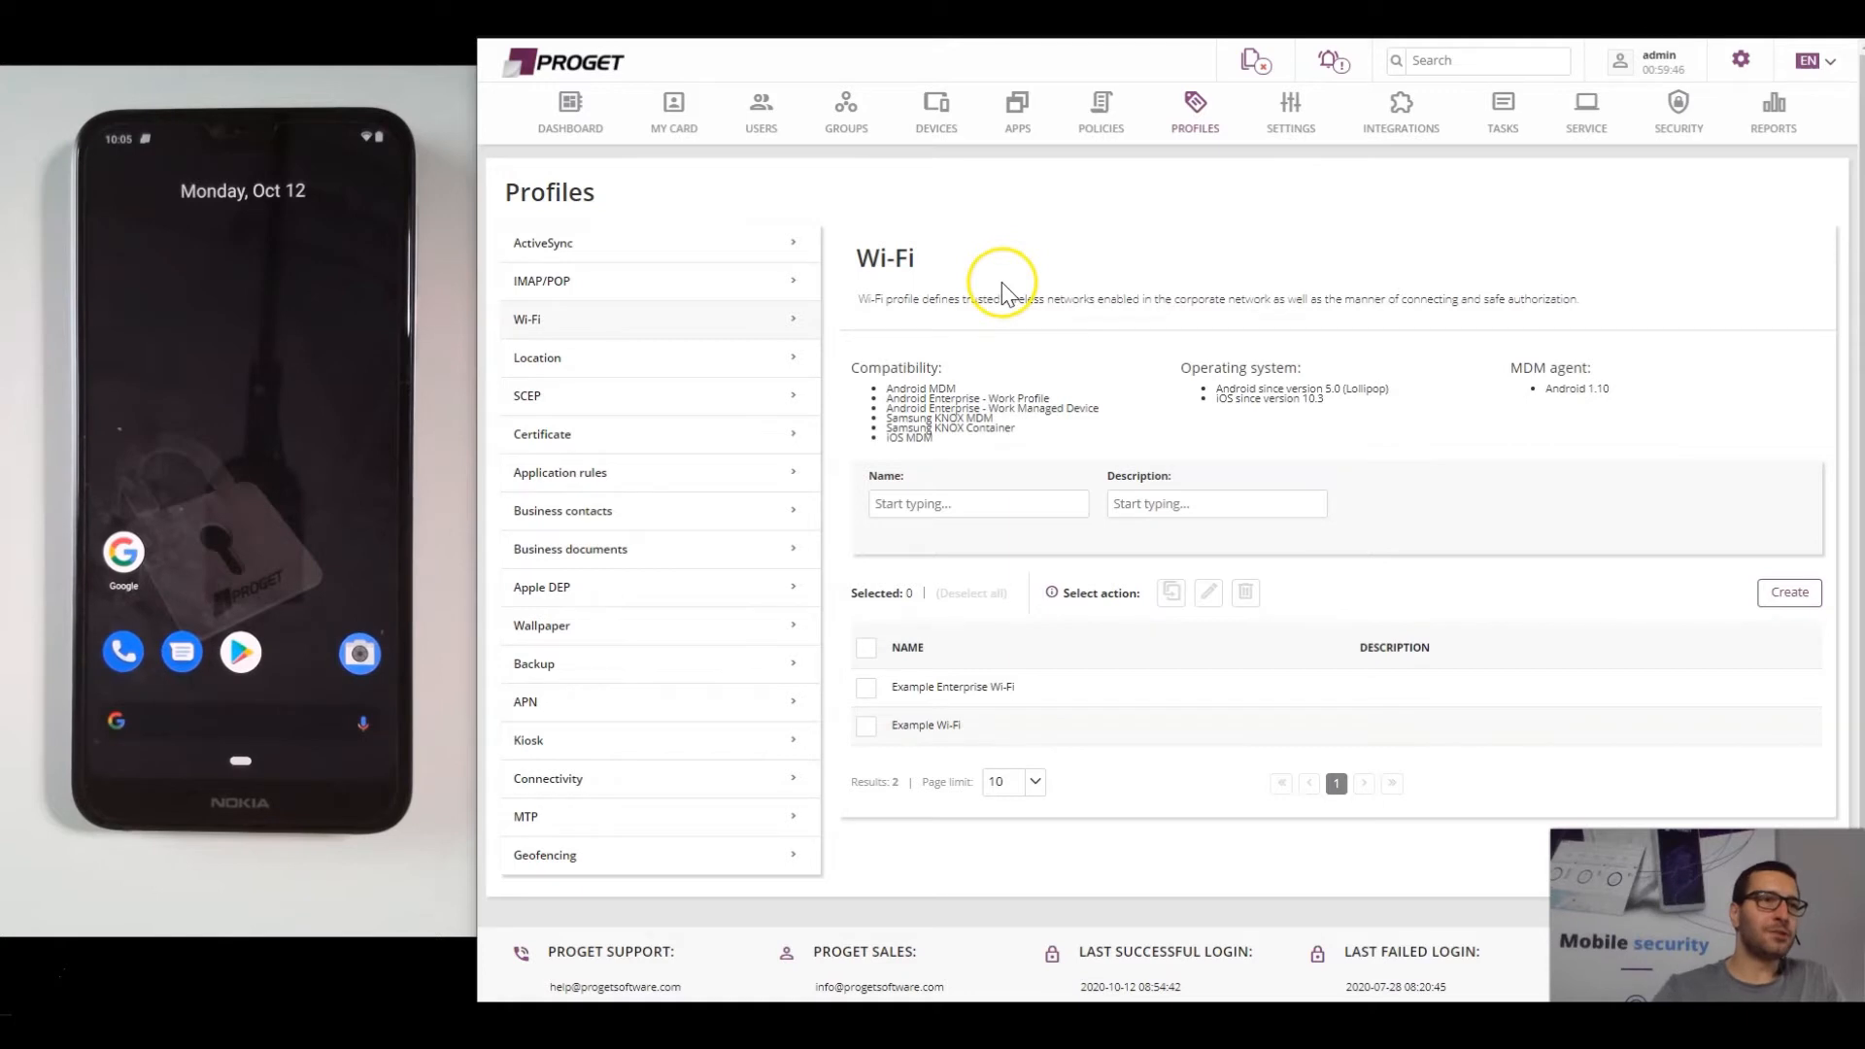
# Open the Functionality settings of the Android Enterprise – Work managed device default policy.
pyautogui.click(1095, 141)
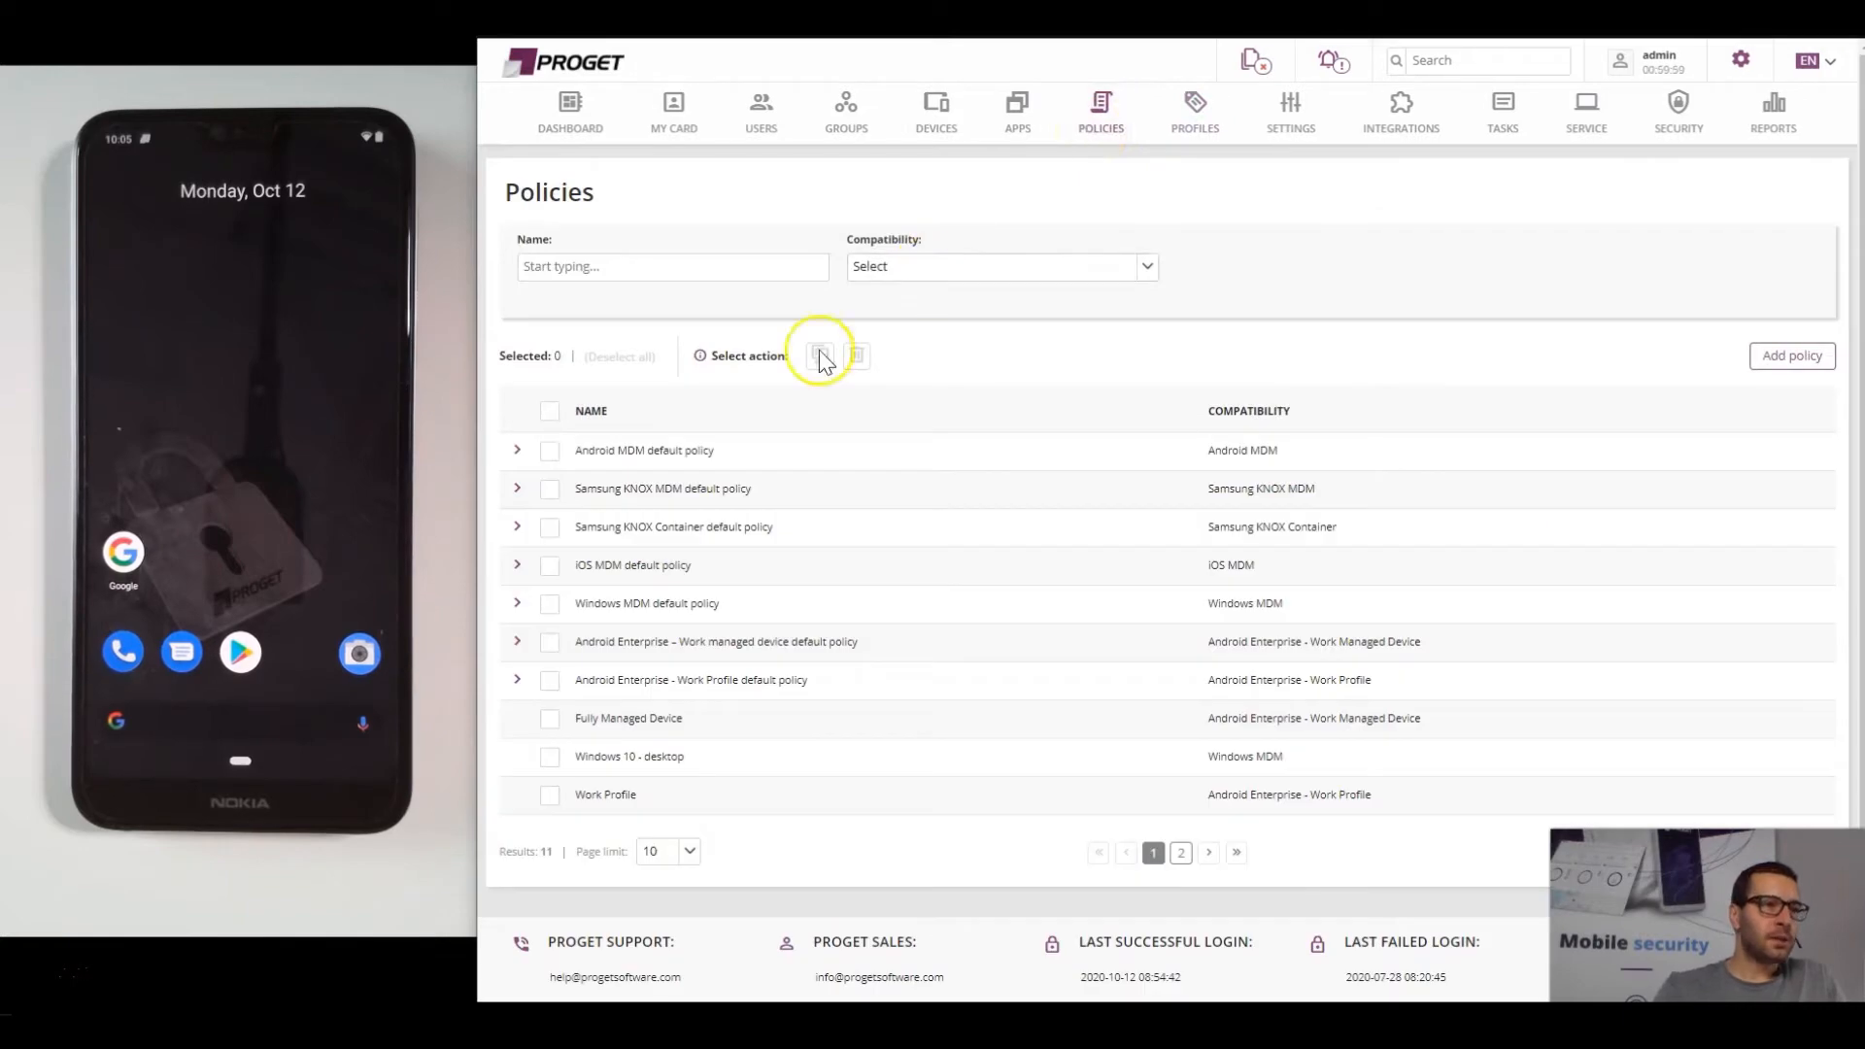
pyautogui.click(907, 644)
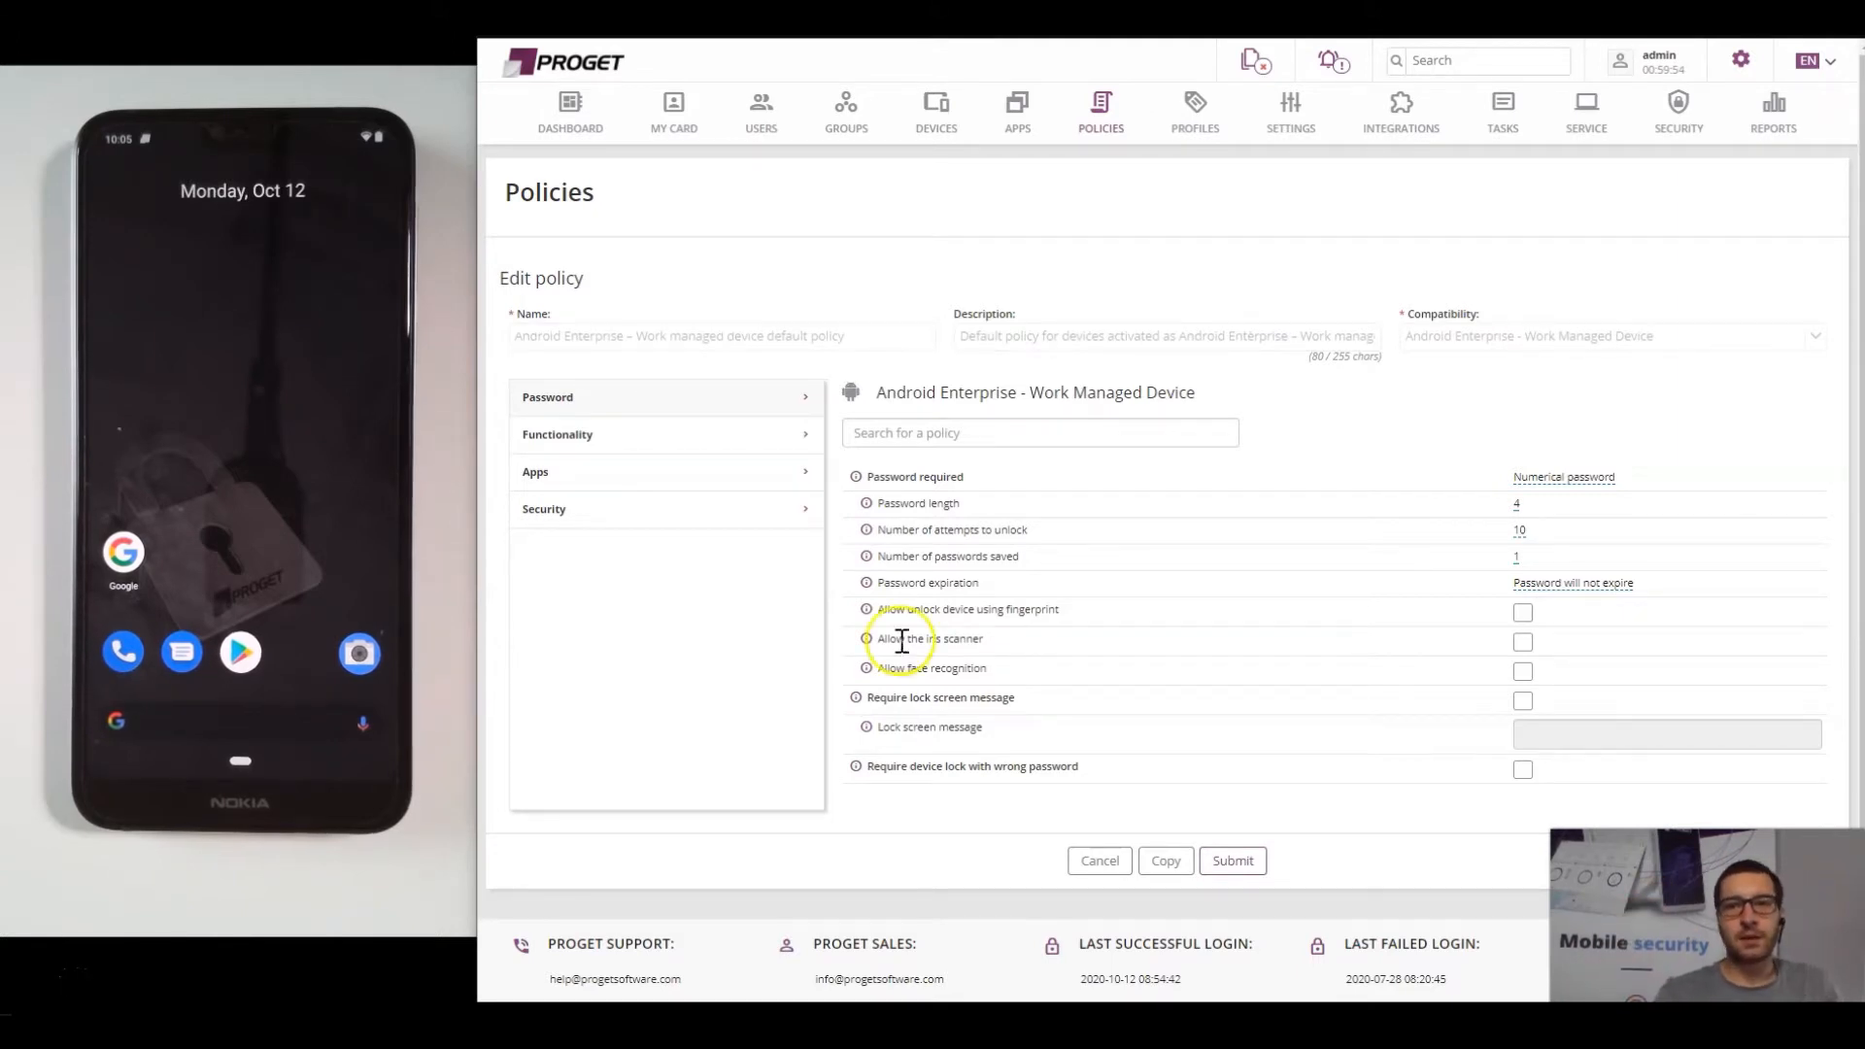
pyautogui.click(579, 433)
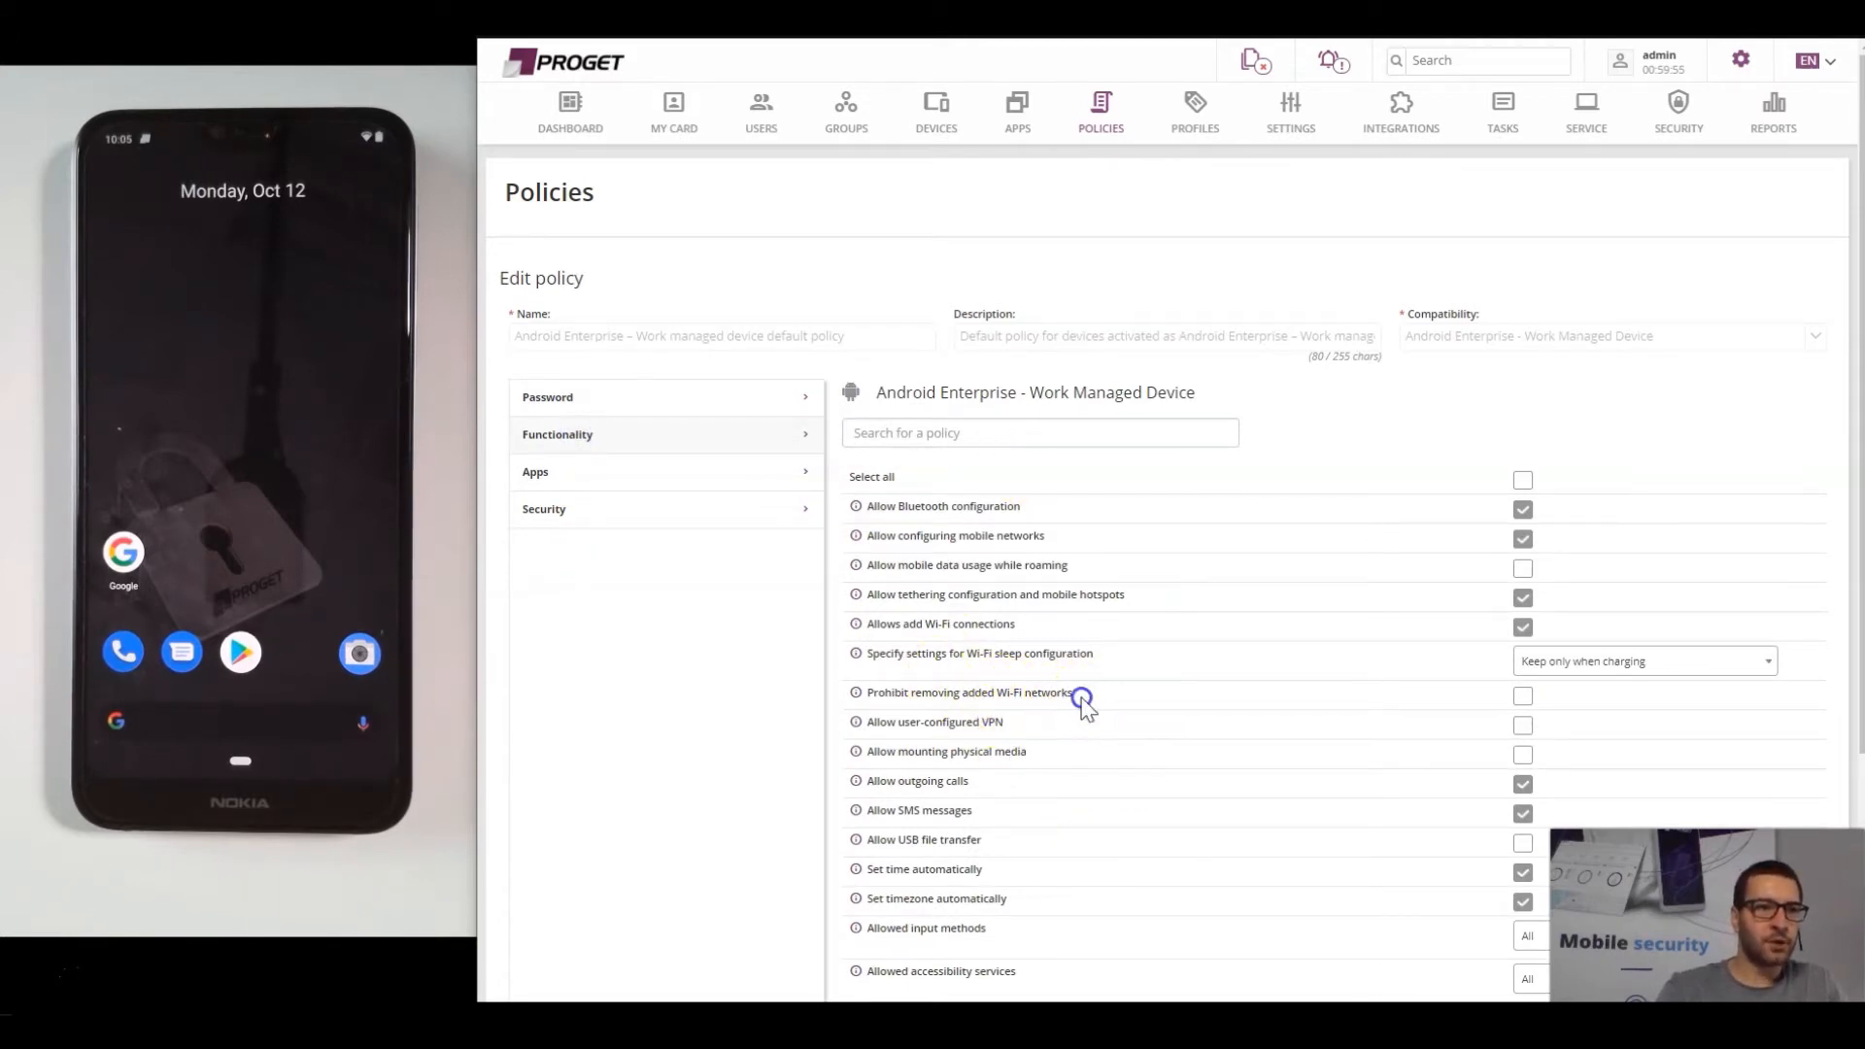
pyautogui.moveTo(1078, 695); pyautogui.dragTo(712, 741)
pyautogui.click(714, 748)
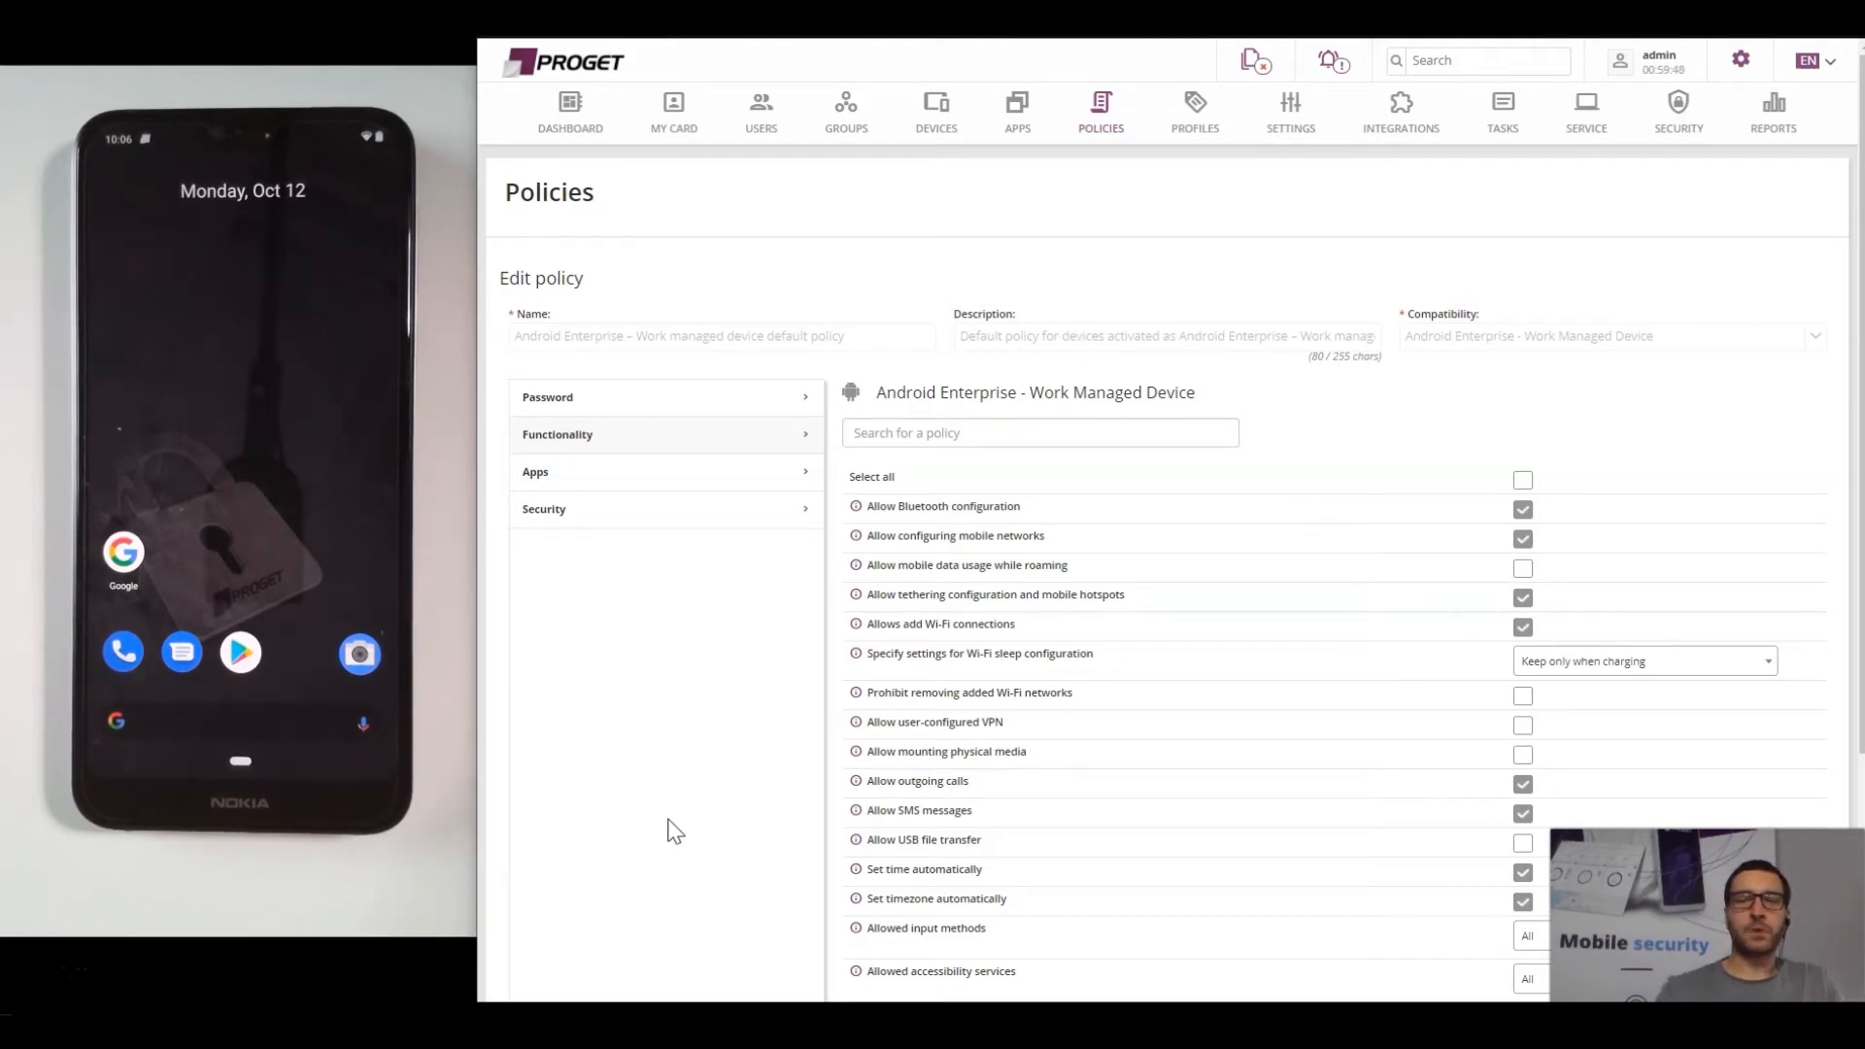
pyautogui.click(560, 895)
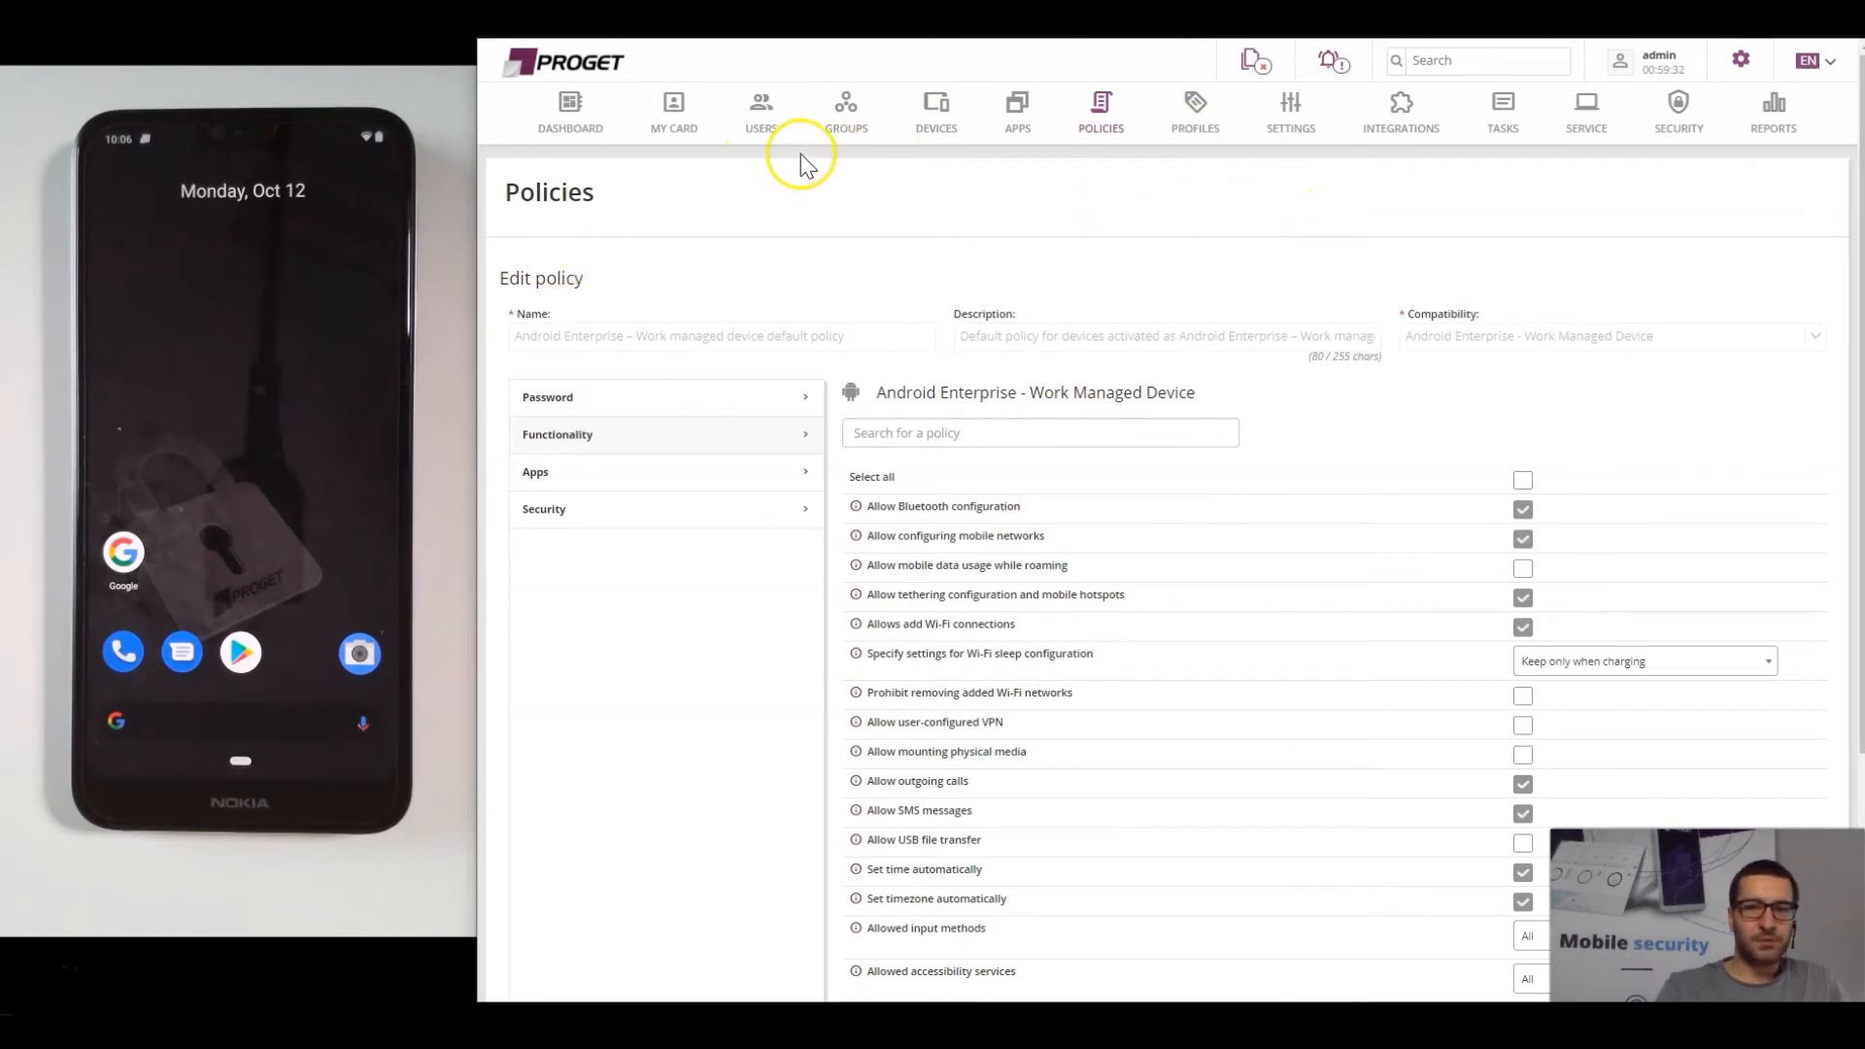
# Open the user card of the first listed user with the HMD GLOBAL Nokia 7.1 and go to the active device.
pyautogui.click(762, 121)
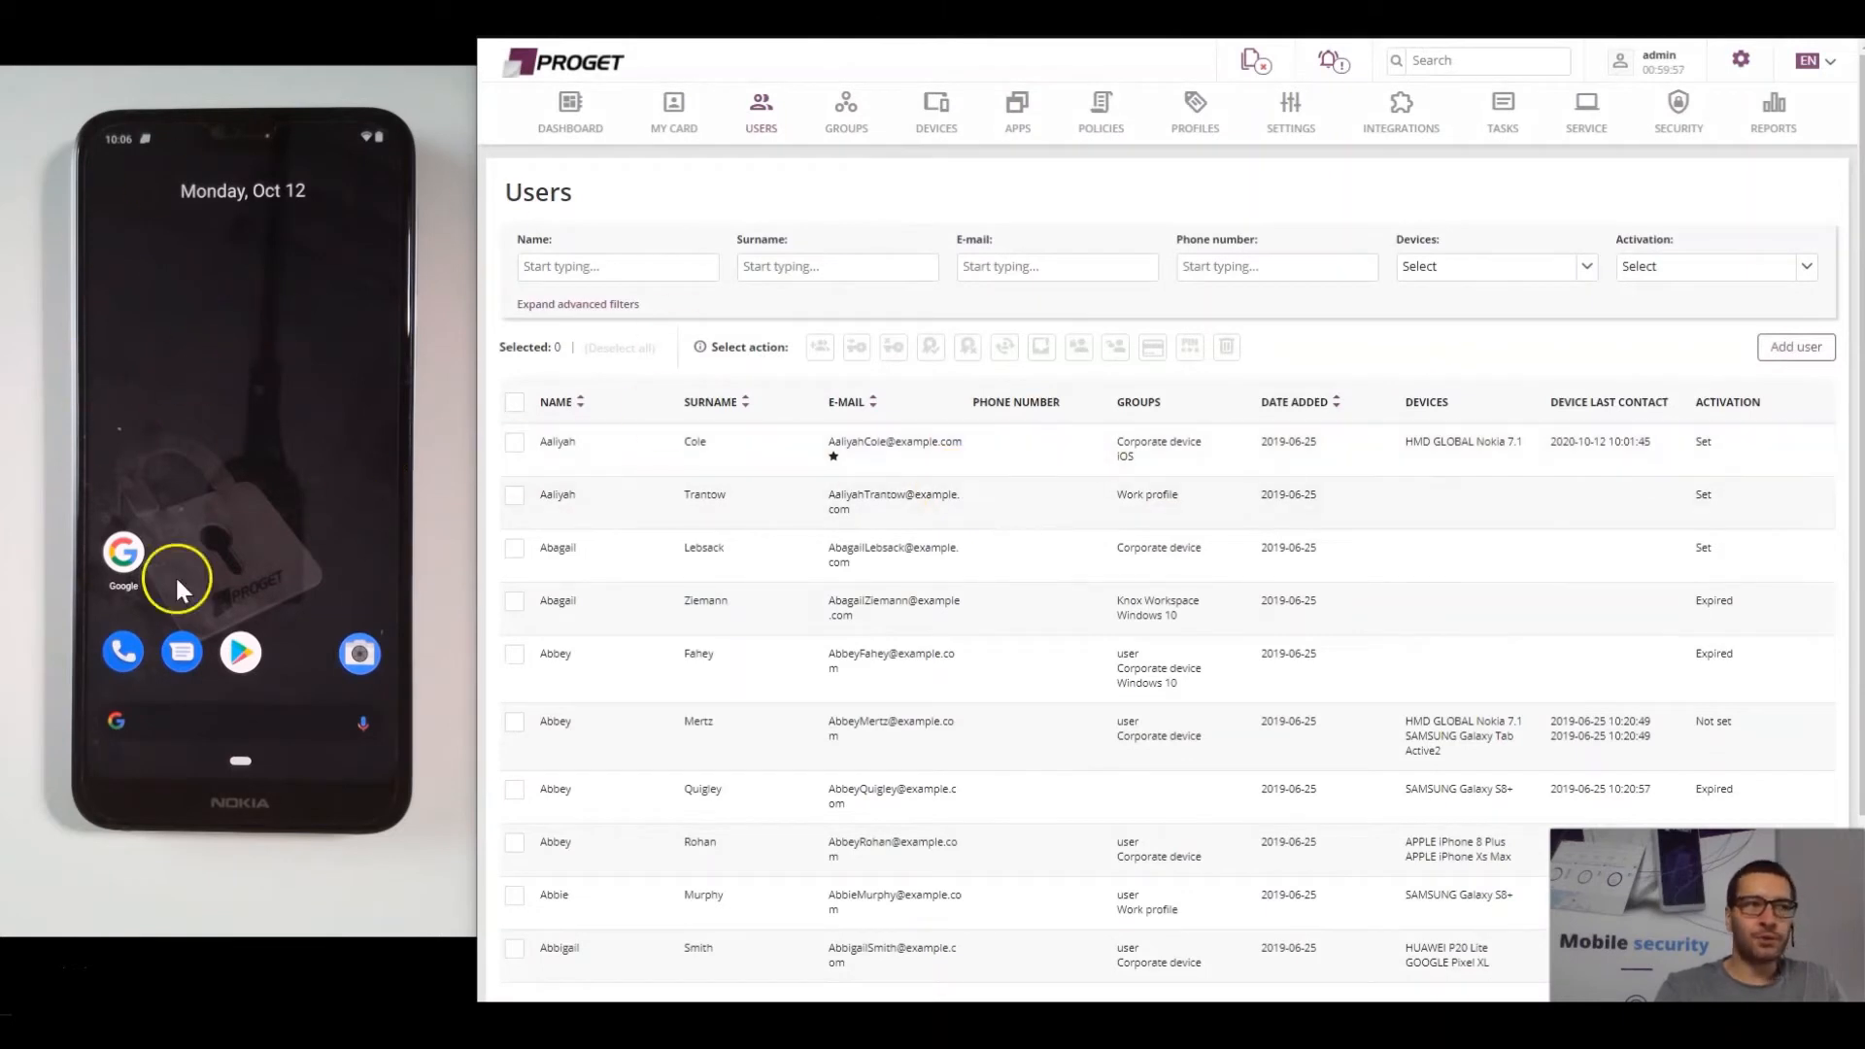
pyautogui.click(1046, 453)
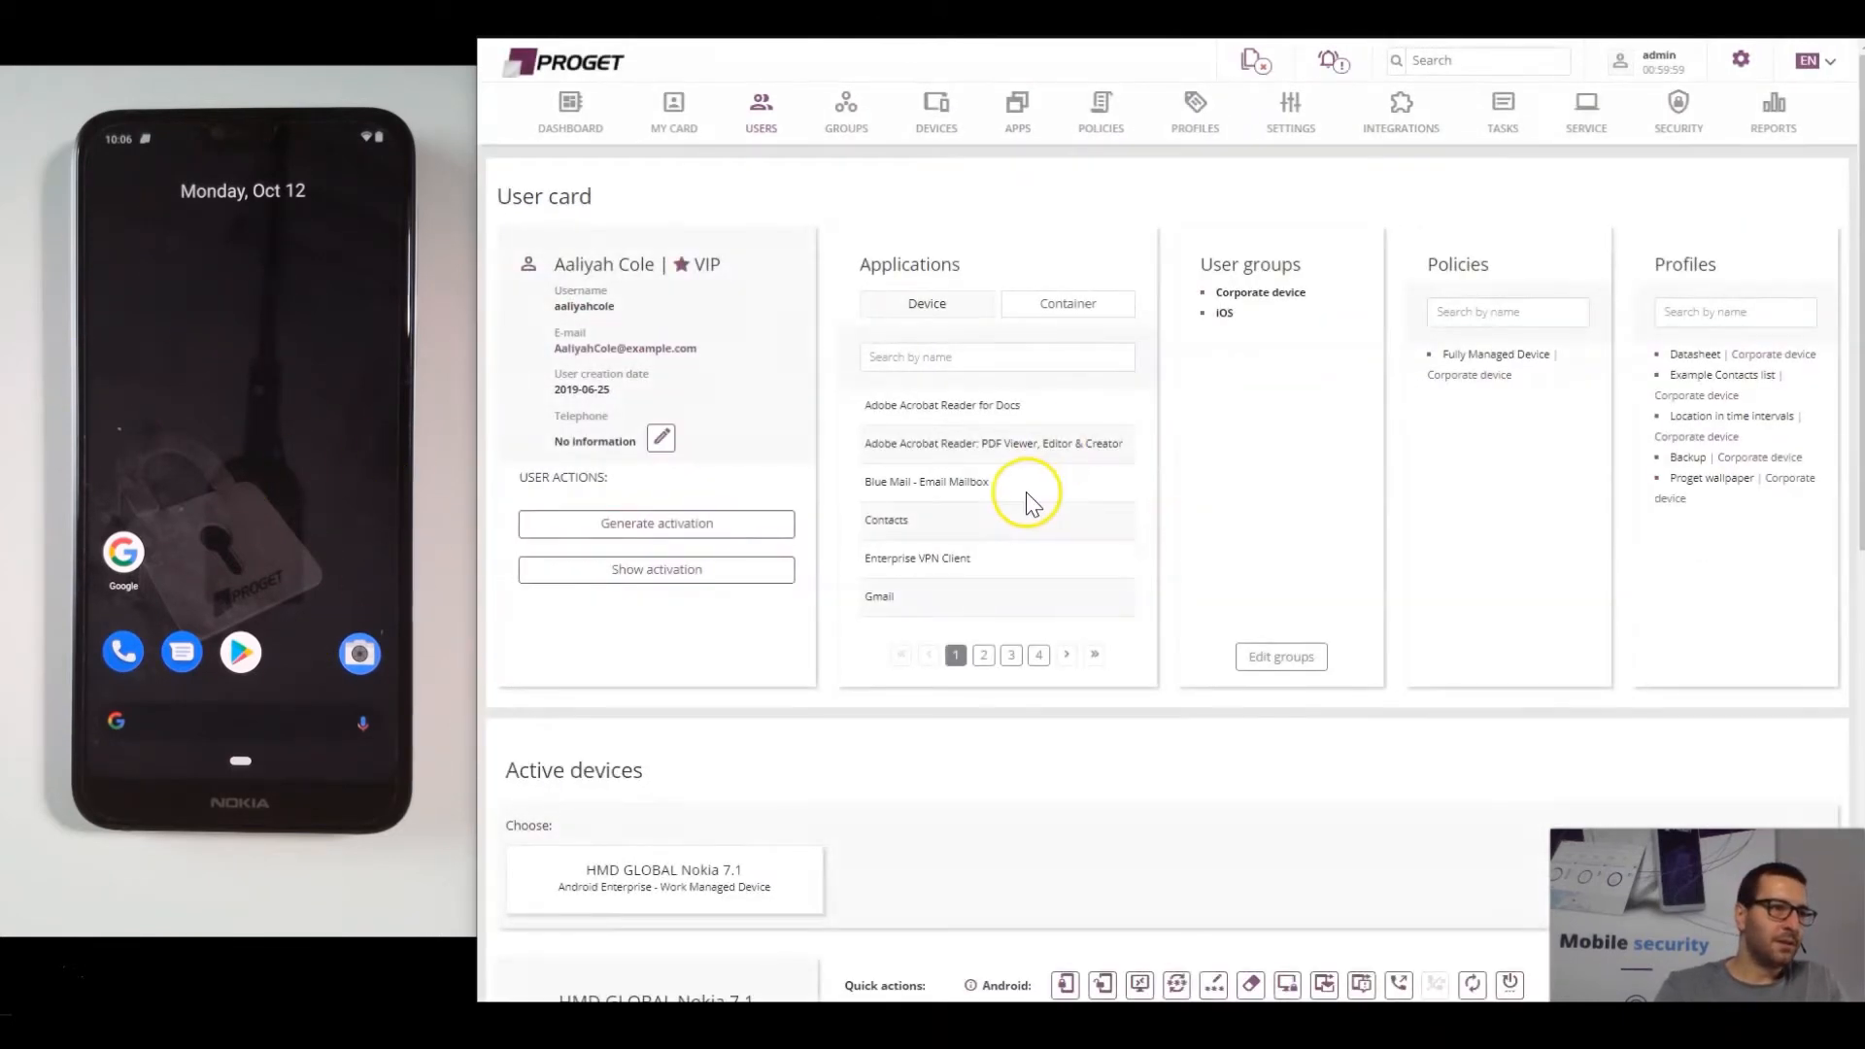
pyautogui.scroll(-5, 1034, 491)
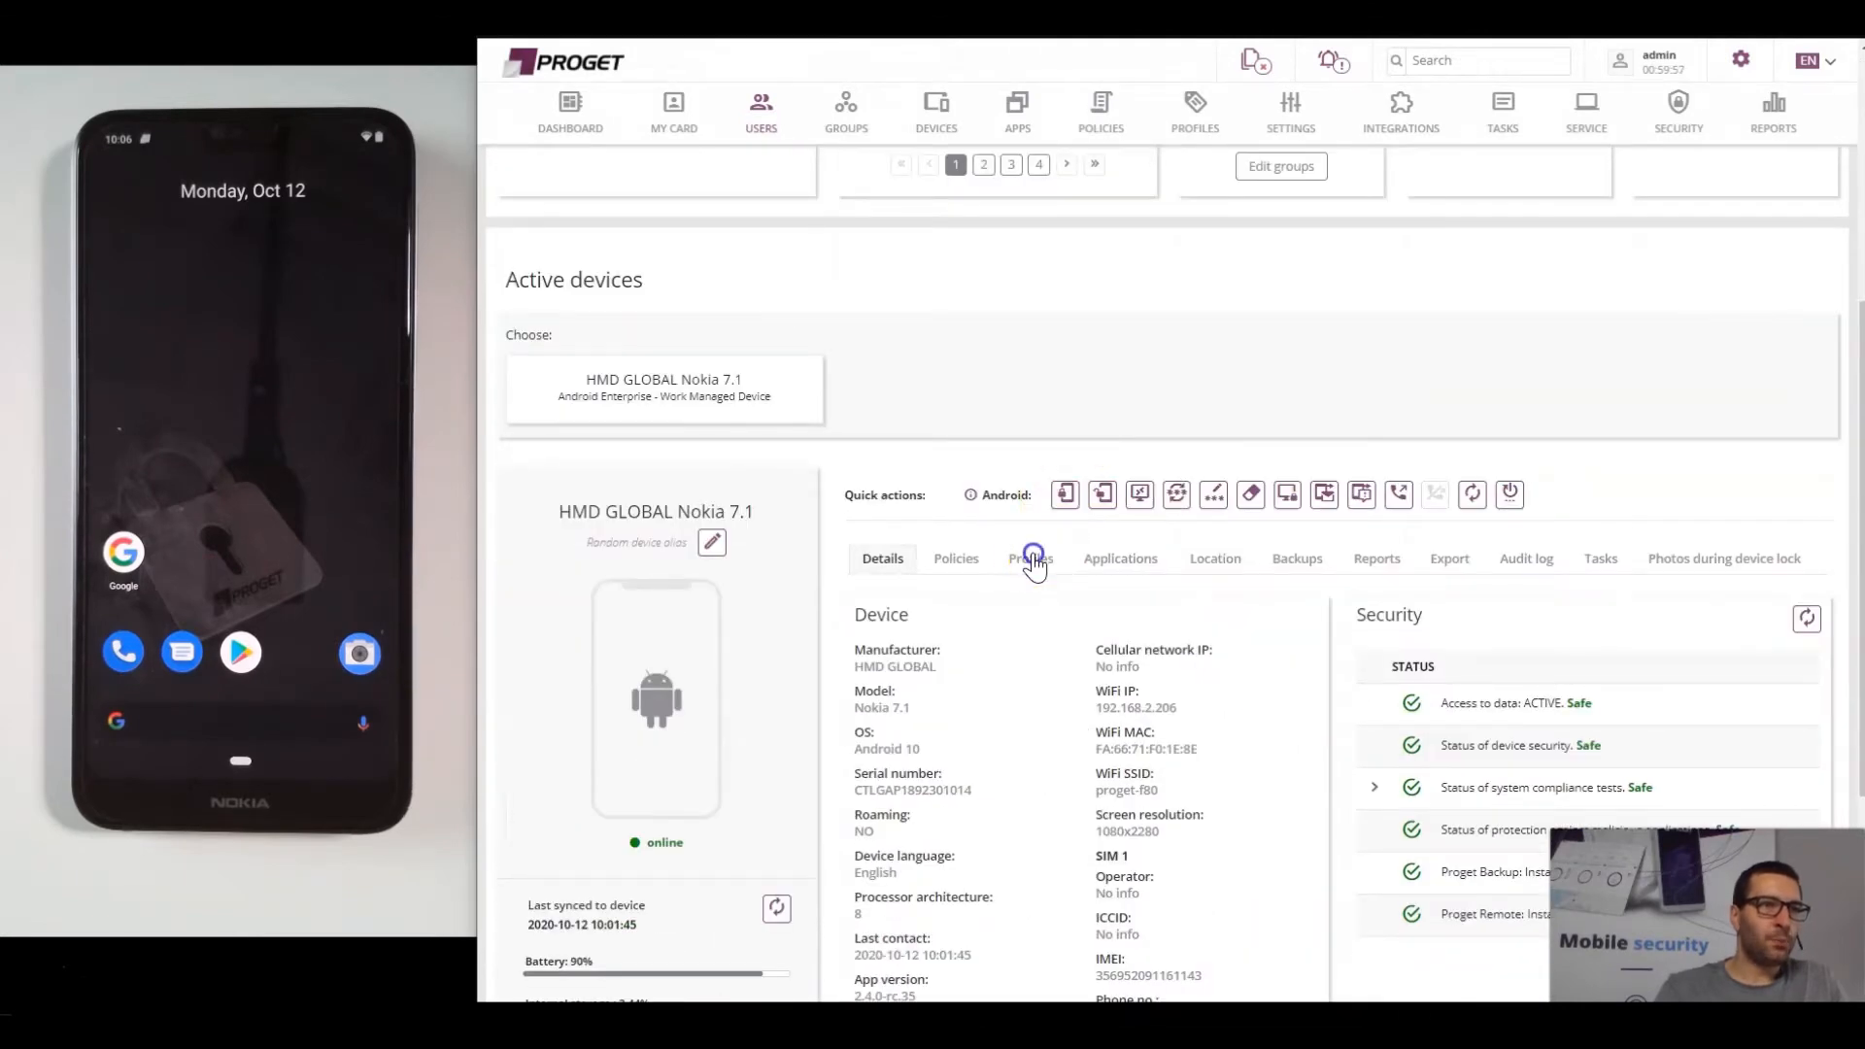
# Assign the Kiosk profile "Custom kiosk example" to the HMD GLOBAL Nokia 7.1 and submit the profile changes.
pyautogui.click(1032, 559)
pyautogui.click(1751, 668)
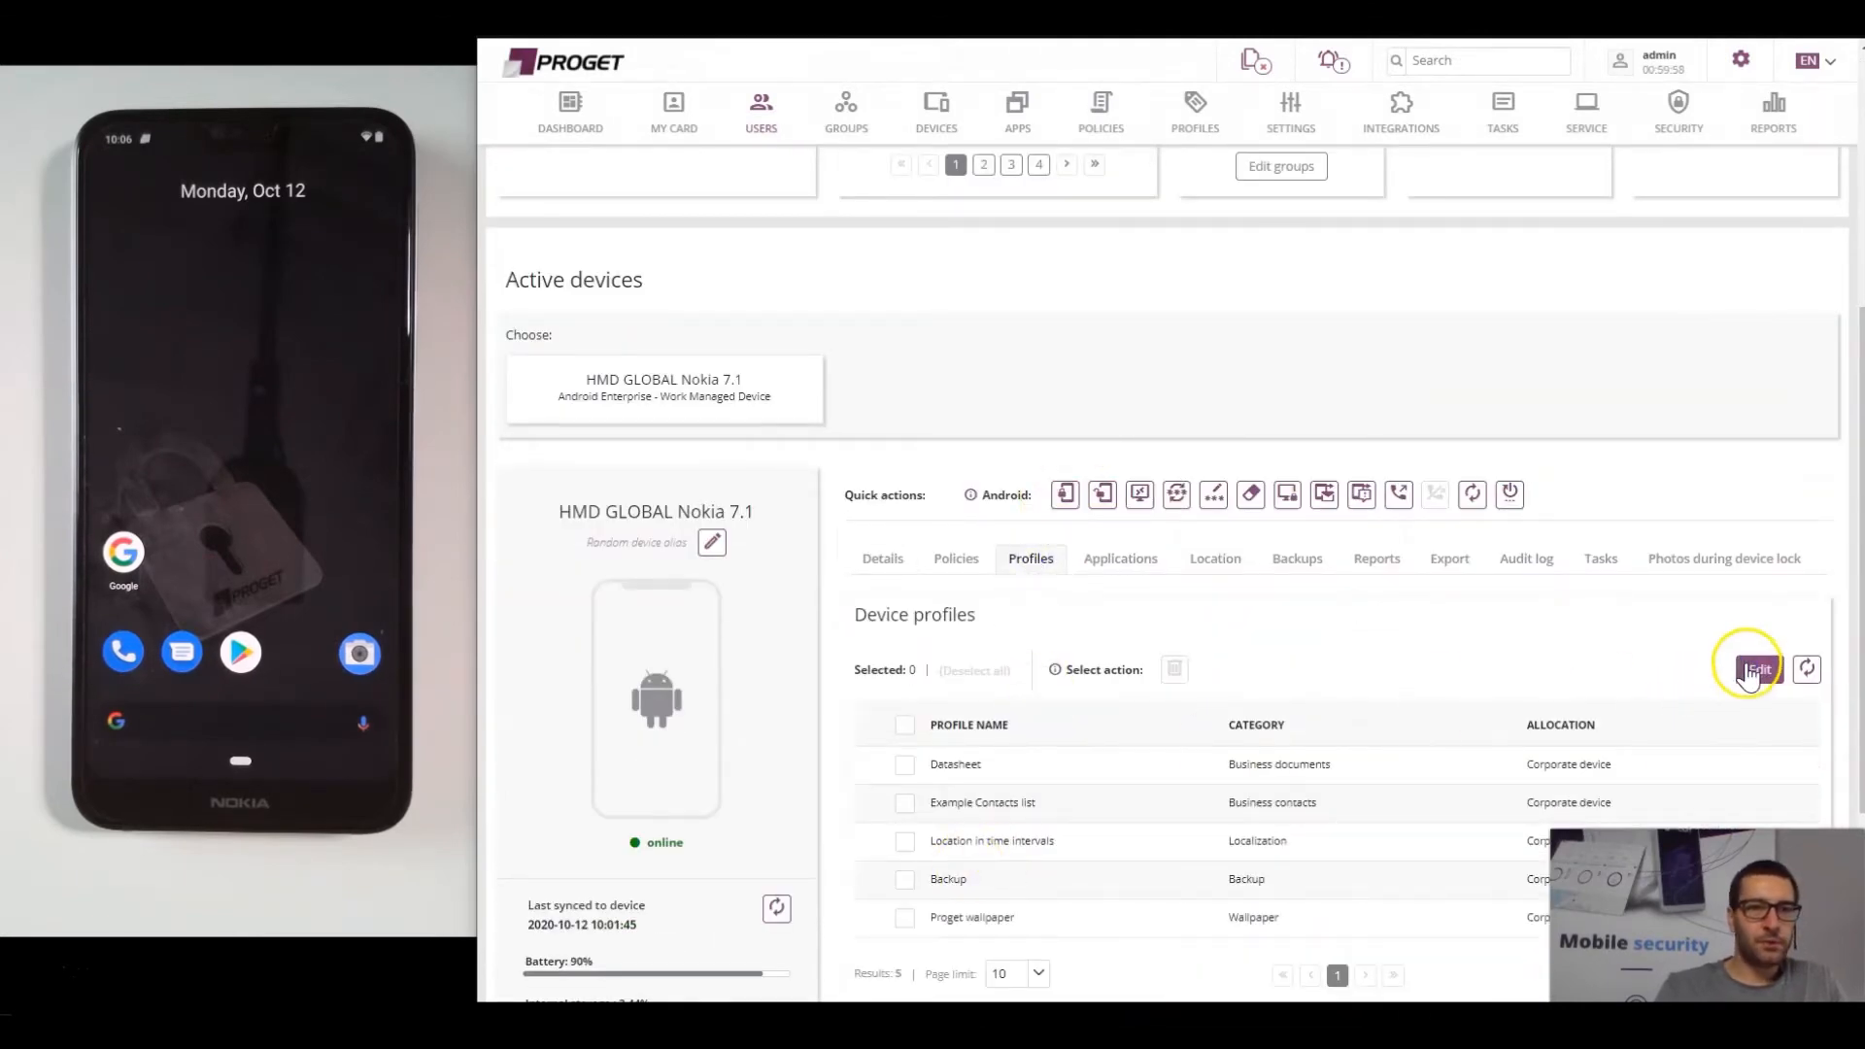
pyautogui.scroll(-1, 947, 760)
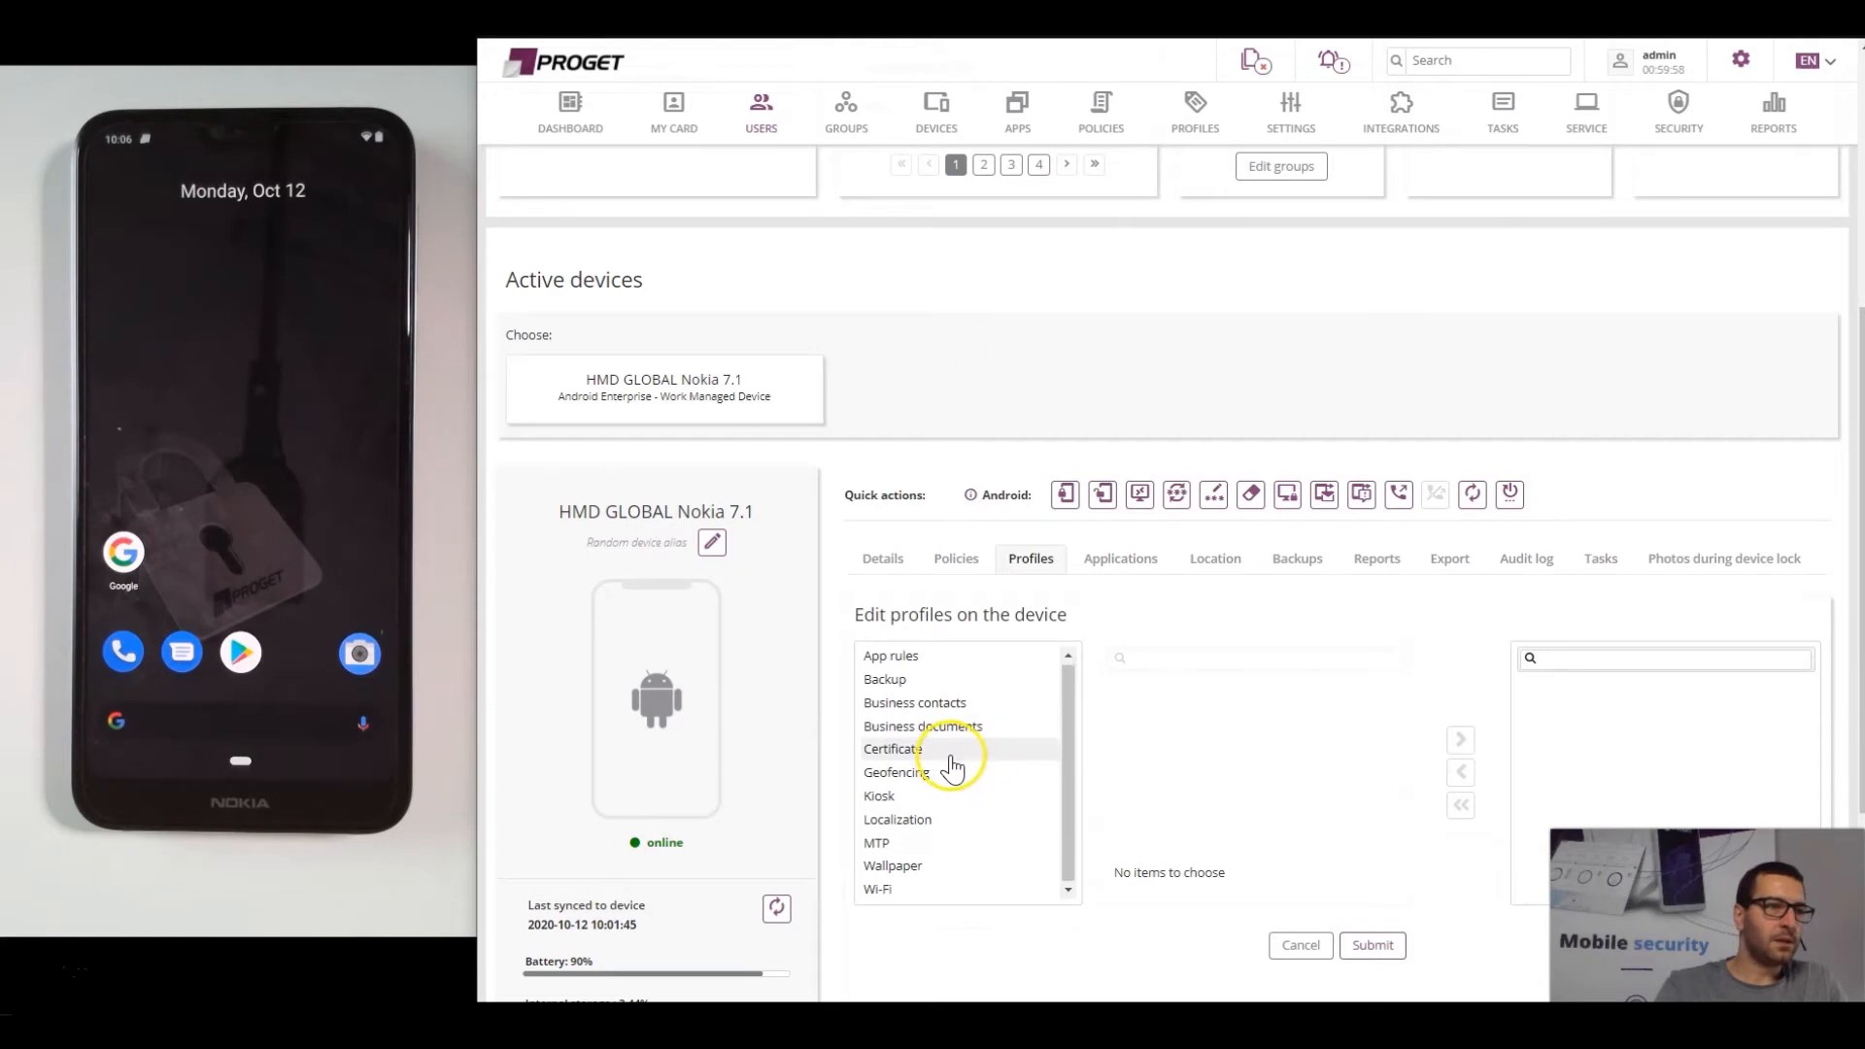
pyautogui.click(916, 799)
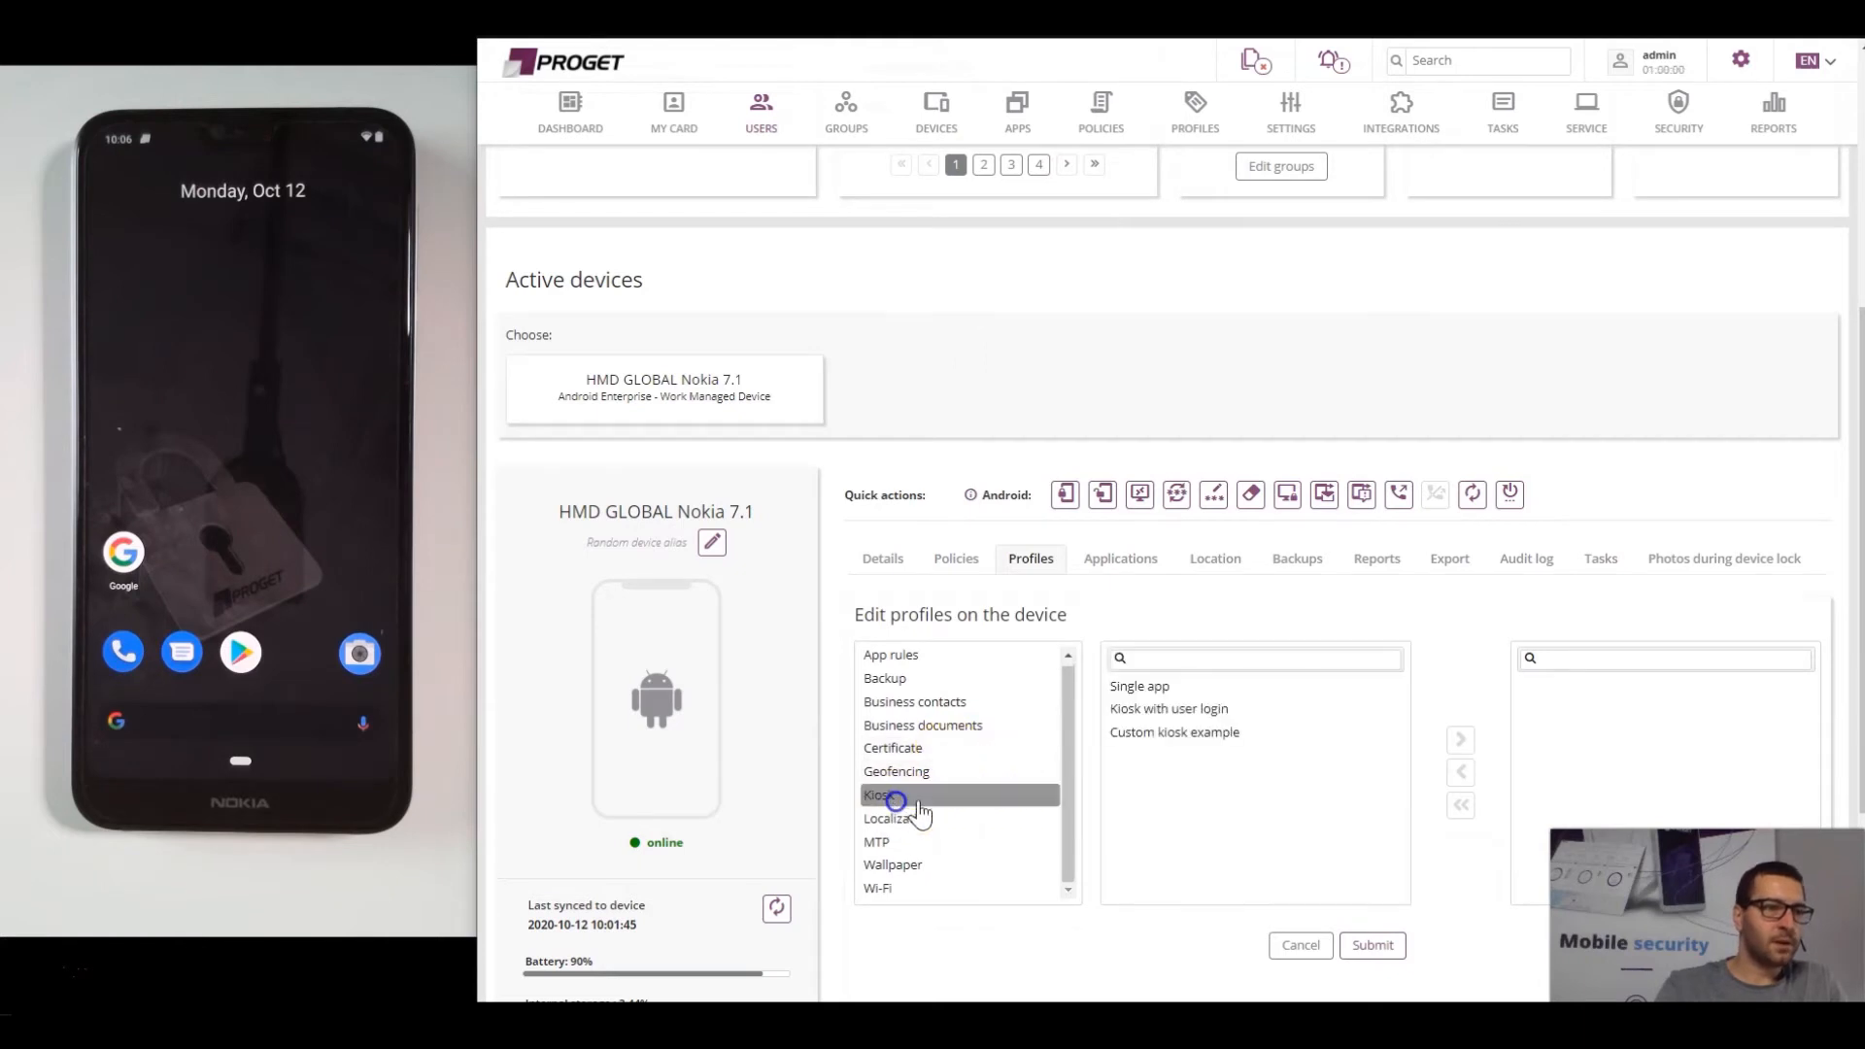
pyautogui.doubleClick(1178, 742)
pyautogui.click(1373, 946)
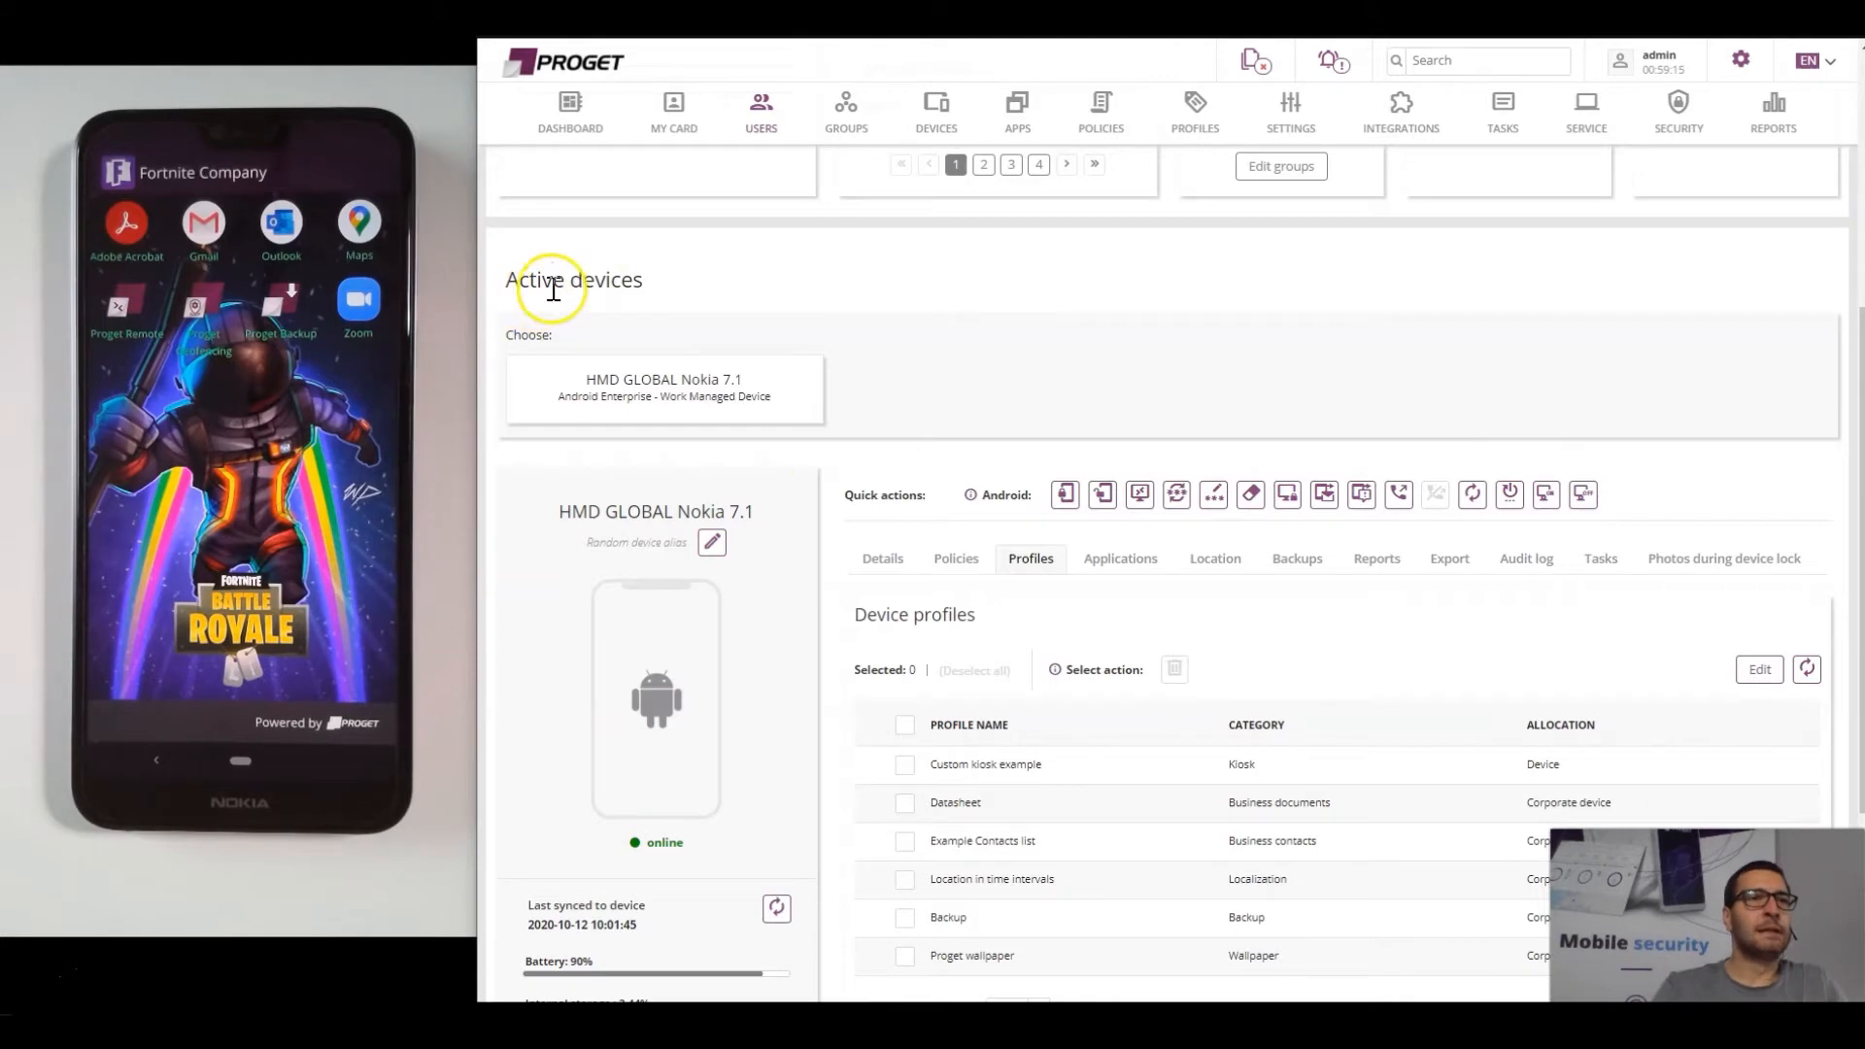
# Open the Kiosk profile "Custom kiosk example" for editing.
pyautogui.click(1184, 115)
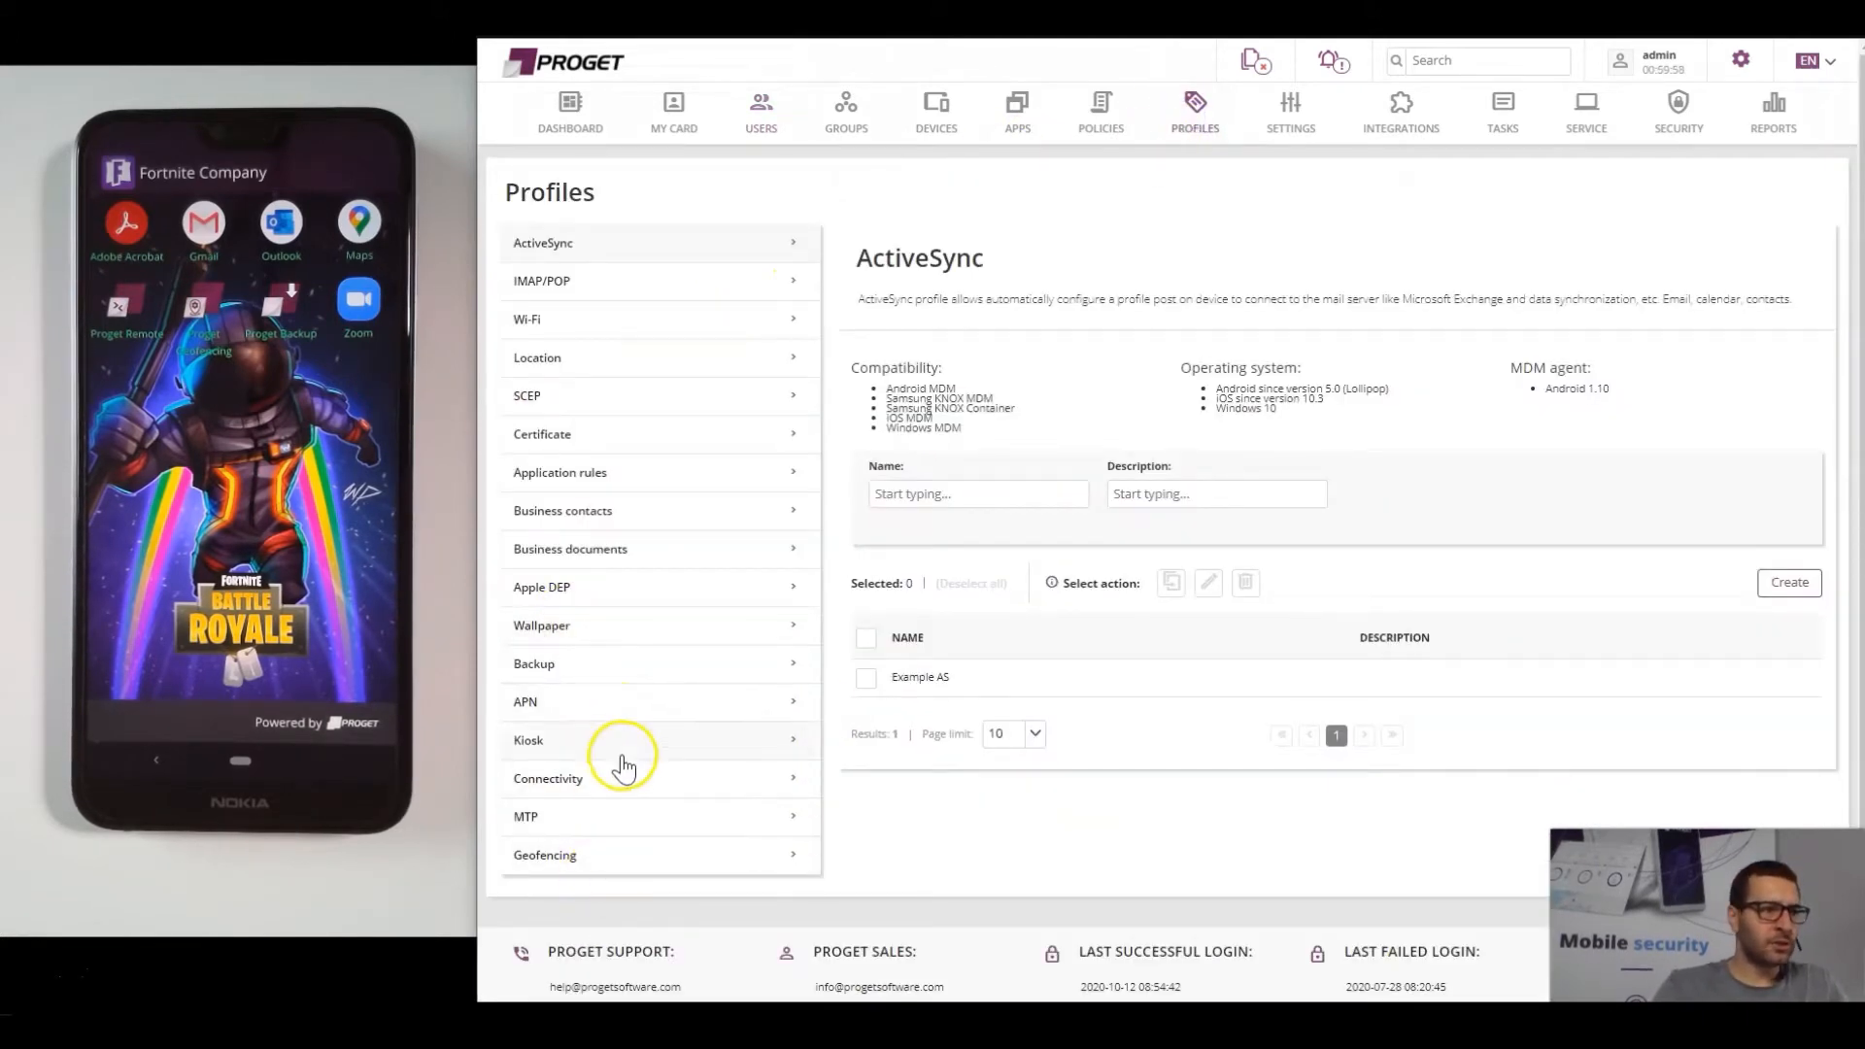
pyautogui.click(571, 753)
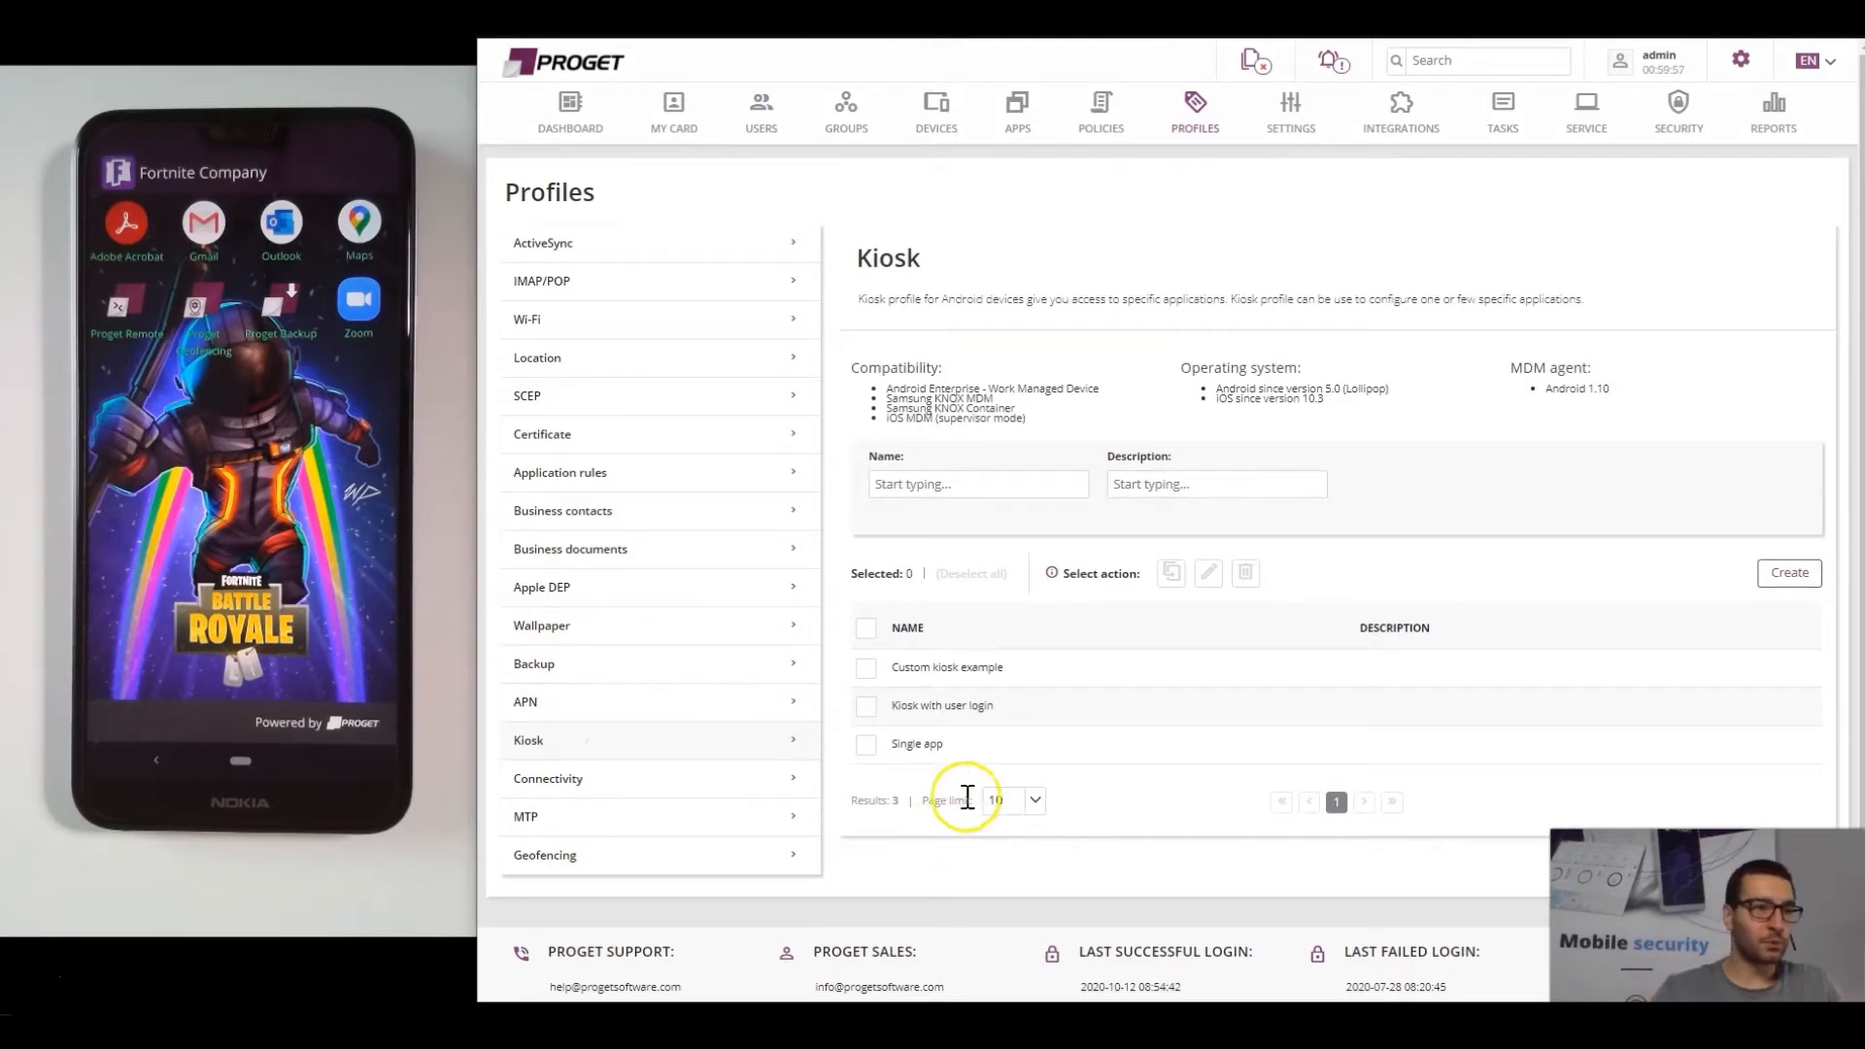
pyautogui.click(868, 668)
pyautogui.click(1211, 575)
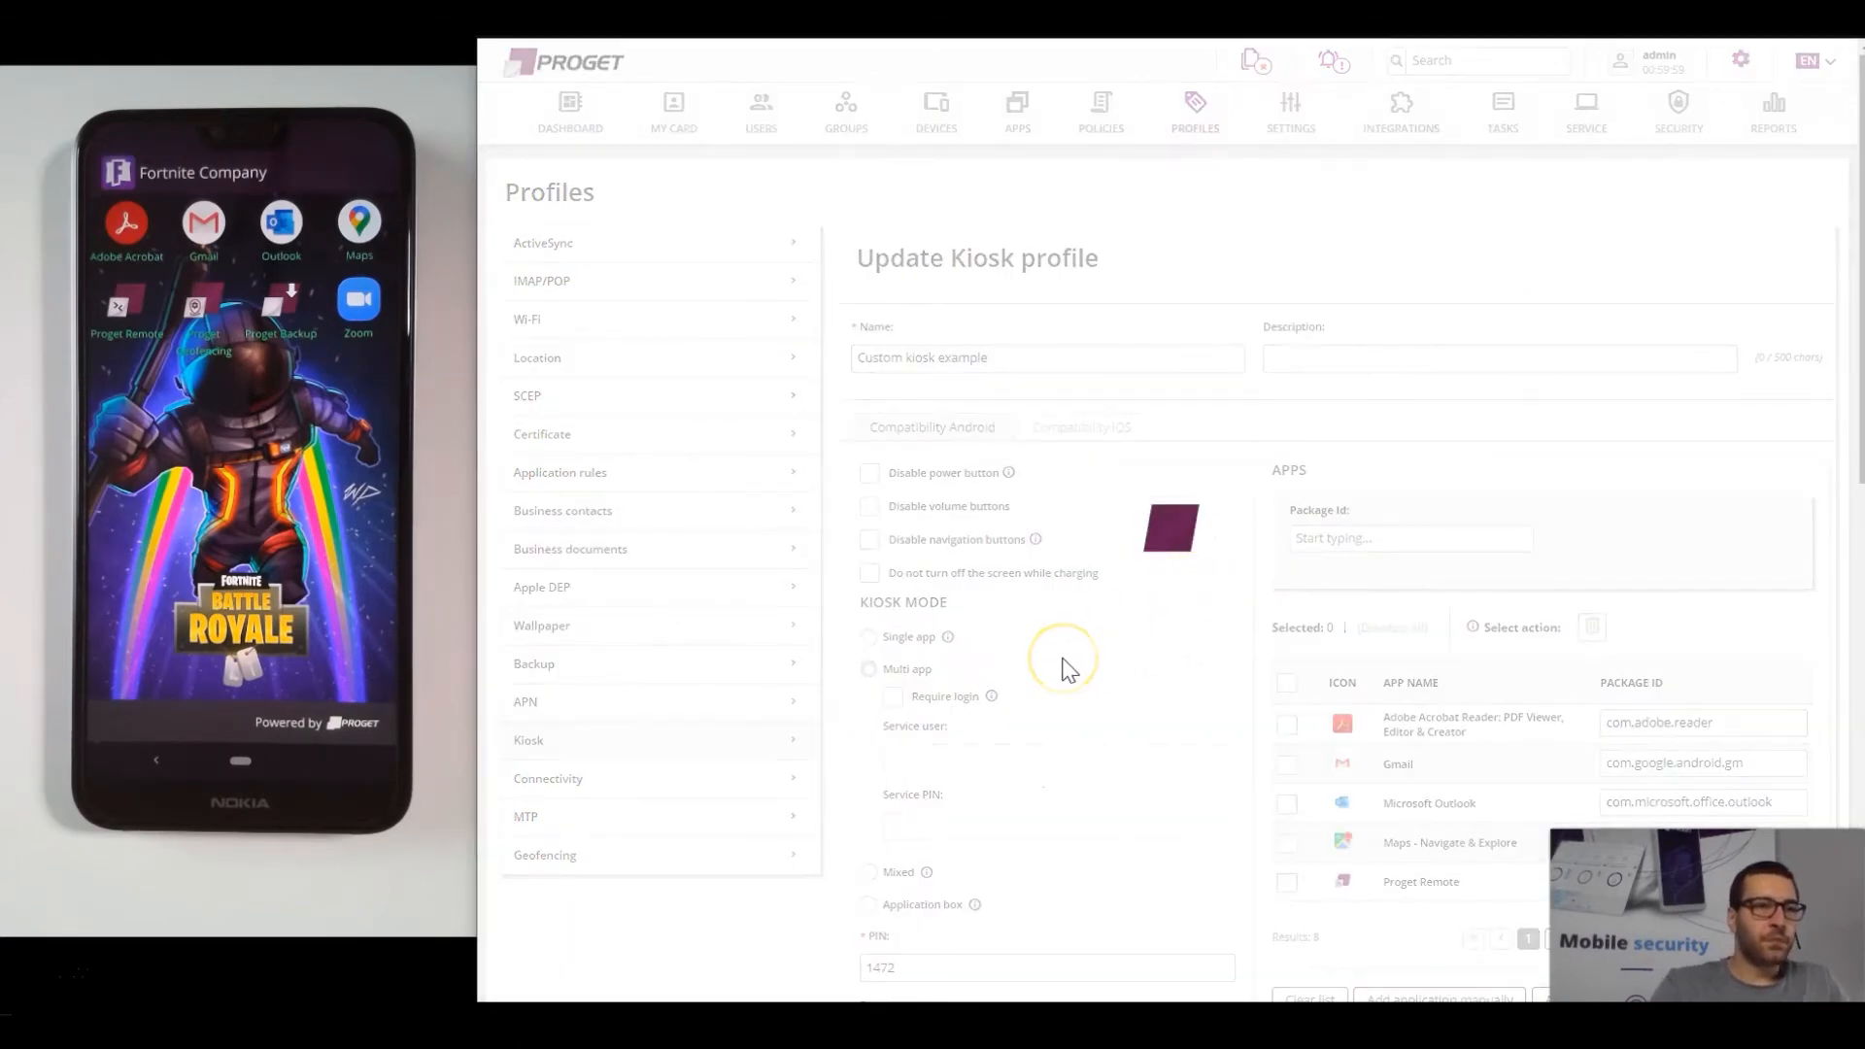
# Set the number of columns to 5 in the kiosk profile and check the layout in the preview.
pyautogui.scroll(-2, 1074, 676)
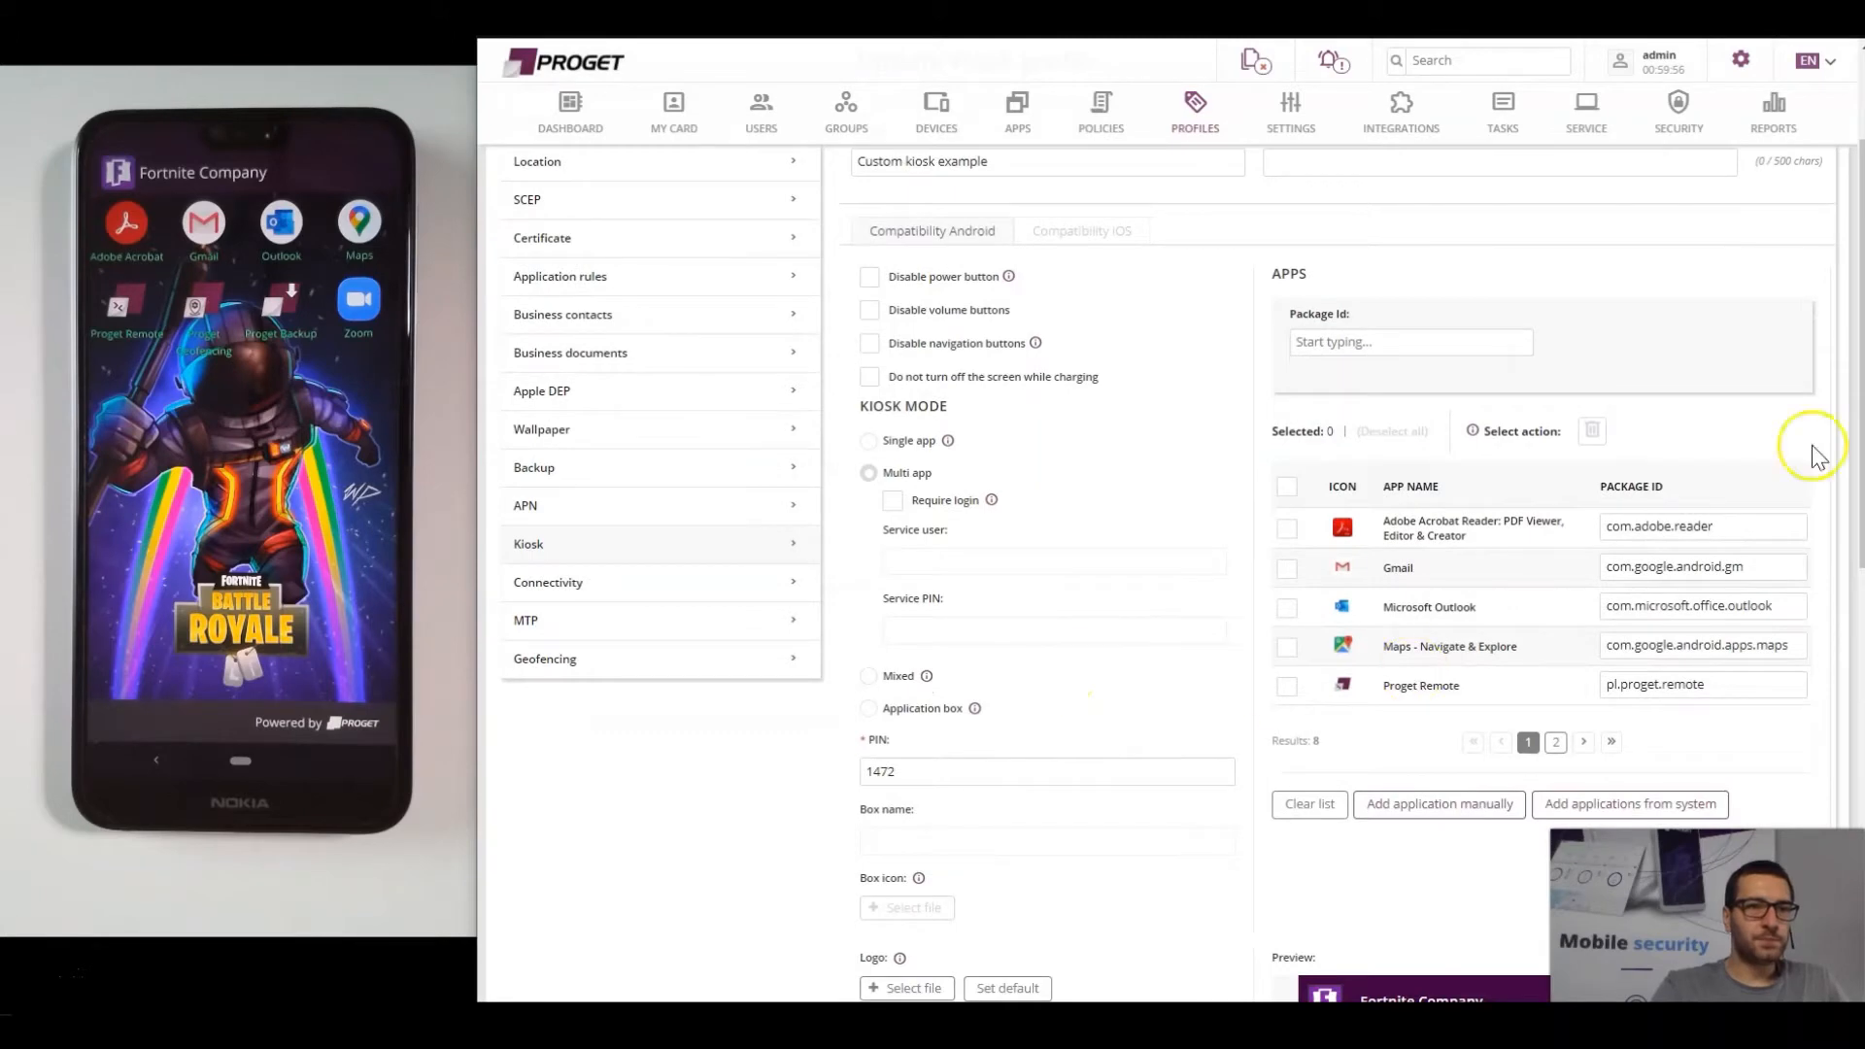
pyautogui.scroll(-2, 1263, 627)
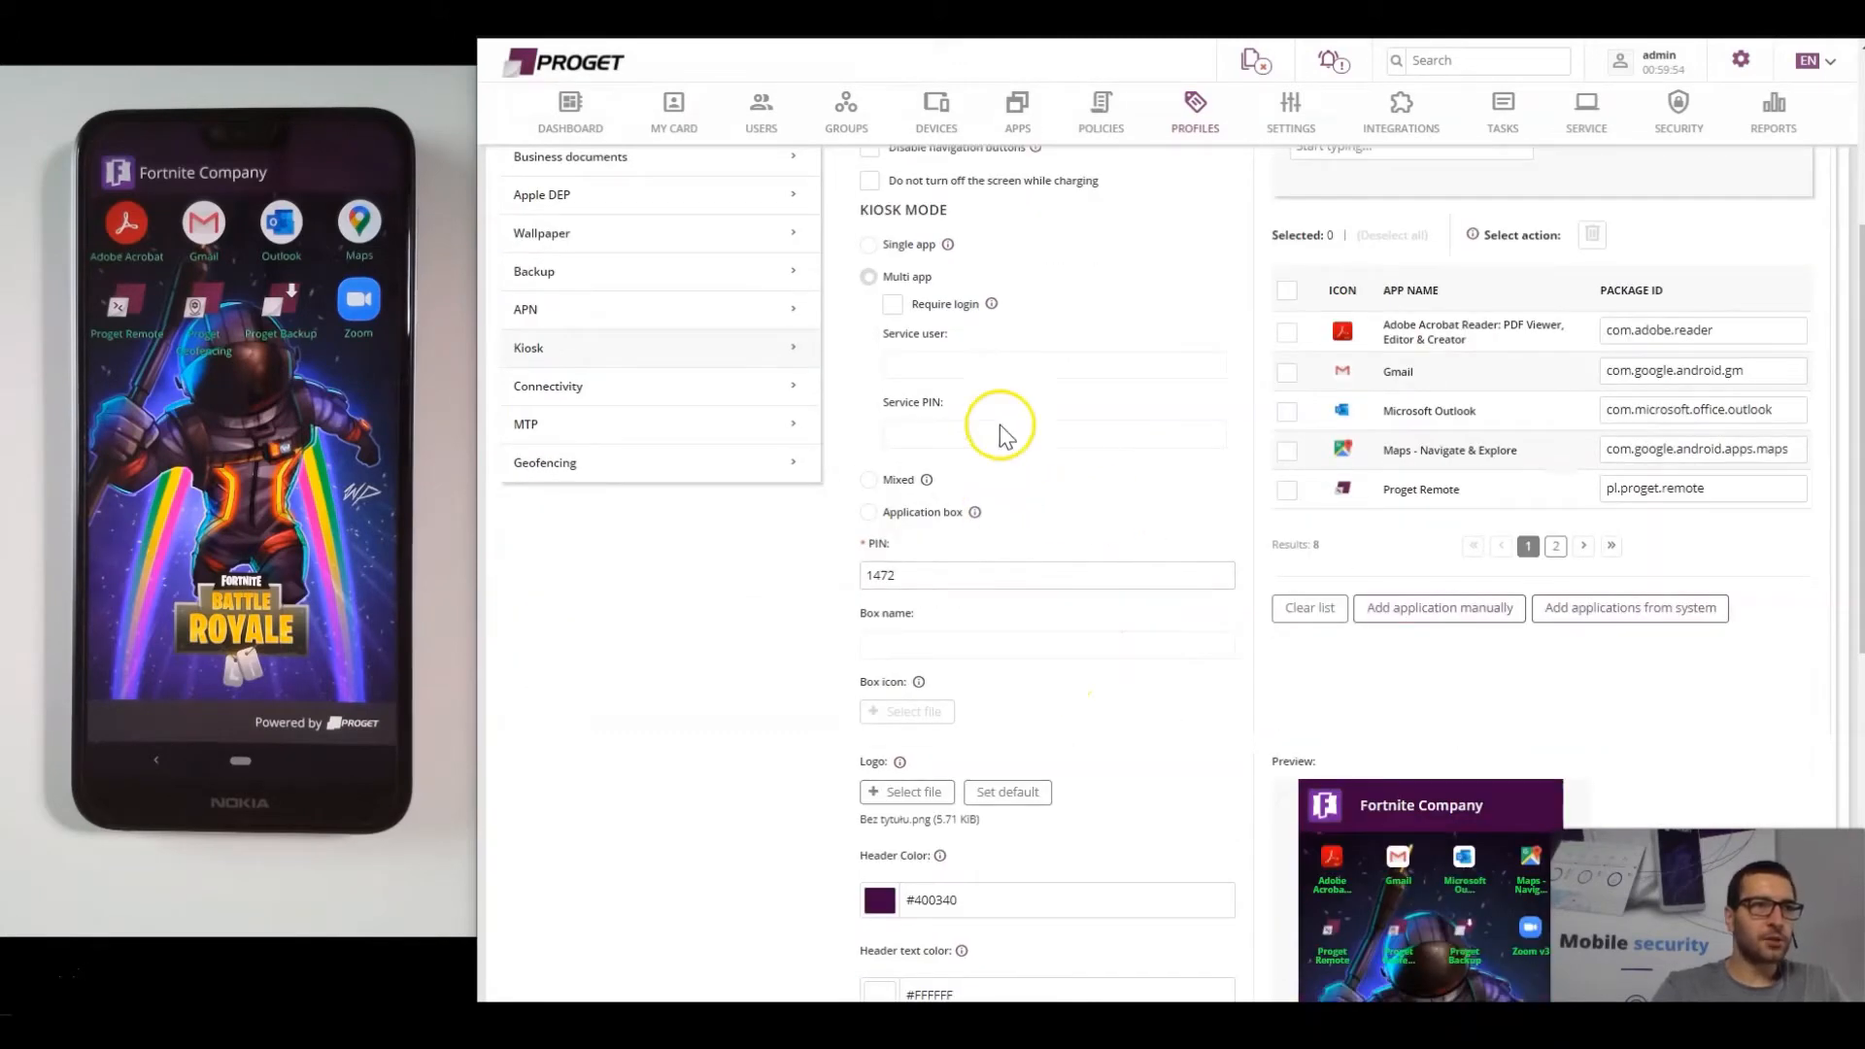
pyautogui.scroll(-2, 957, 699)
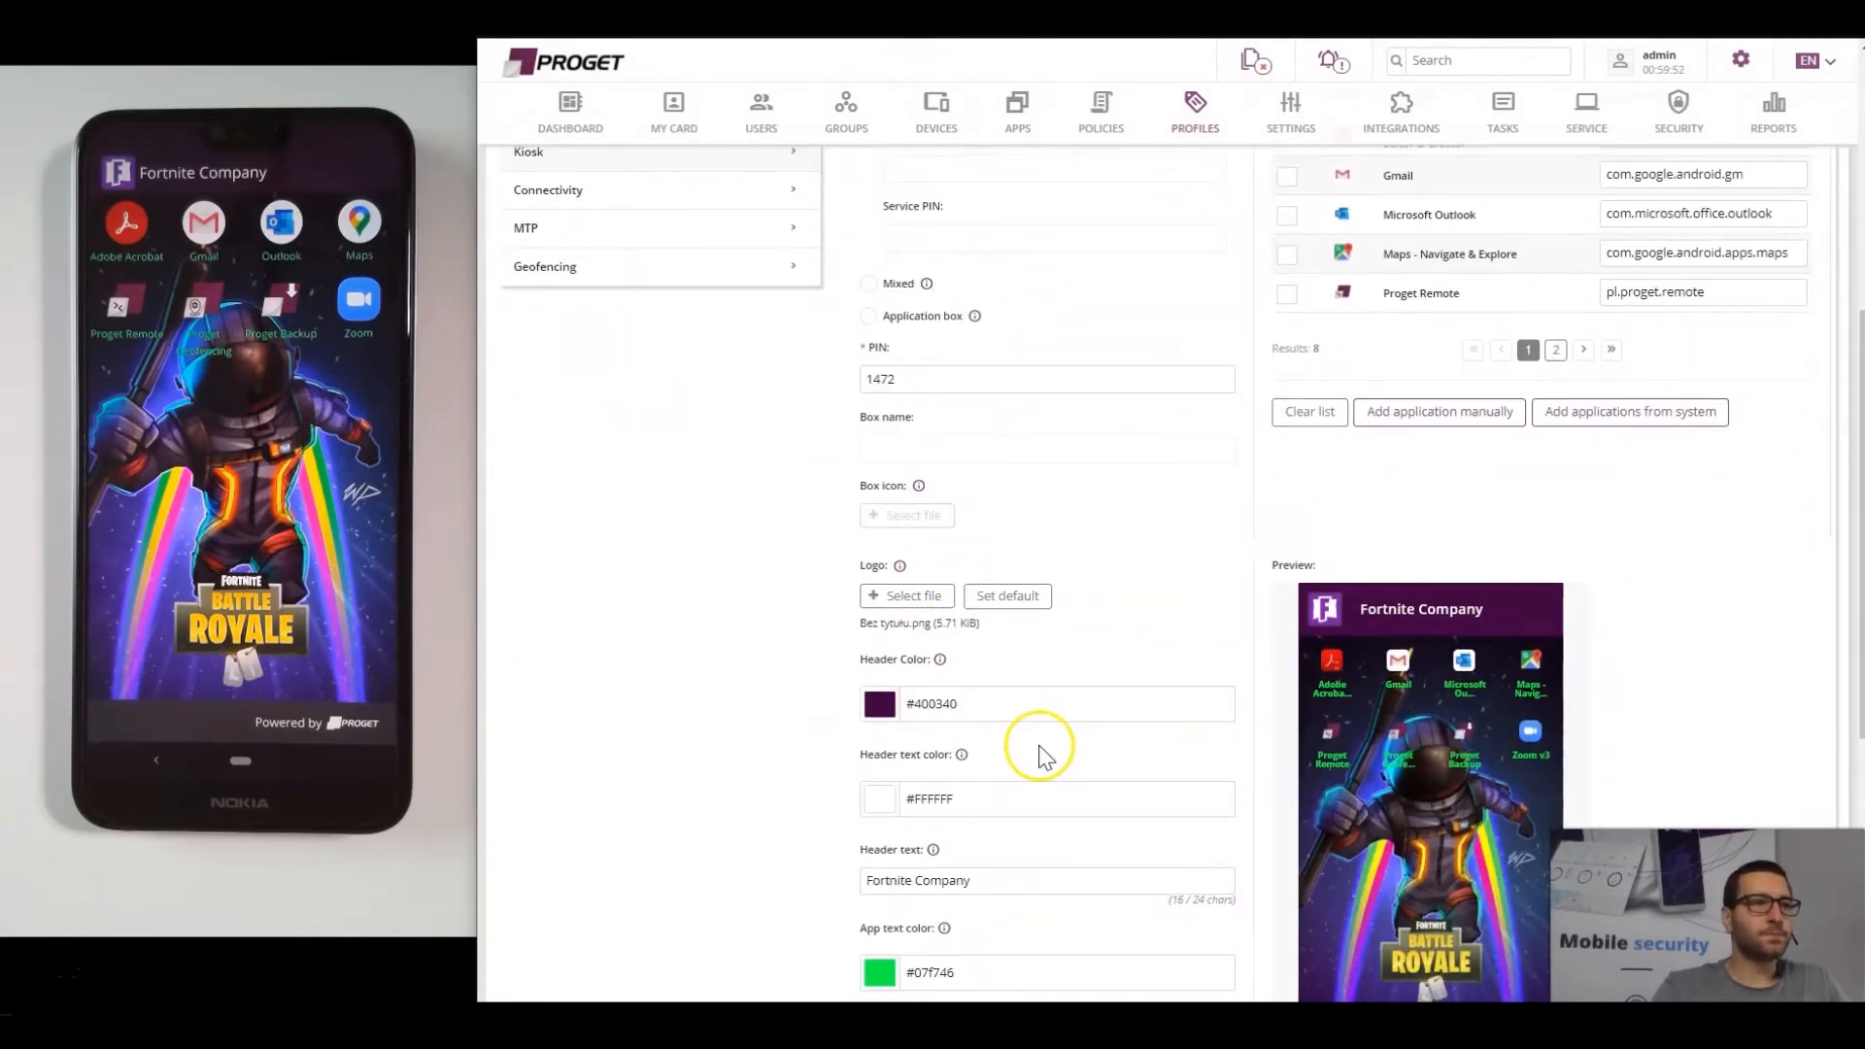
pyautogui.scroll(-1, 875, 480)
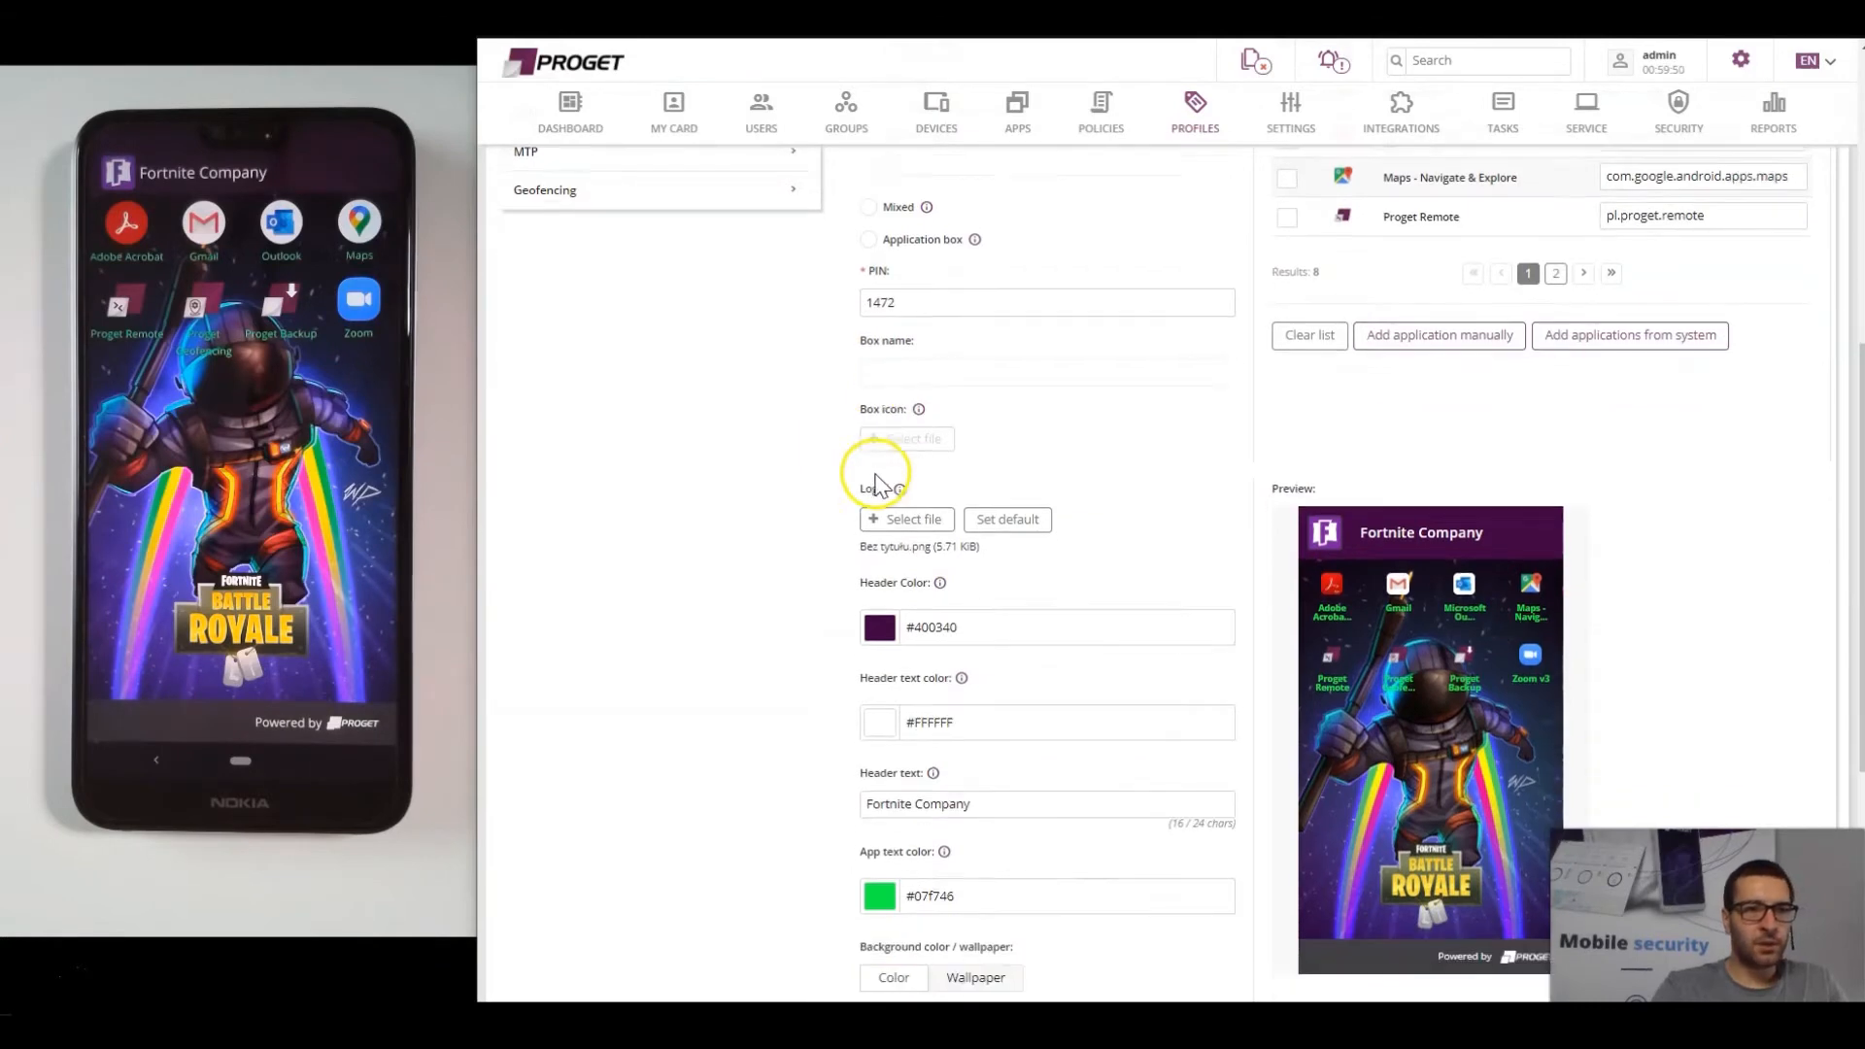
pyautogui.scroll(-2, 1147, 562)
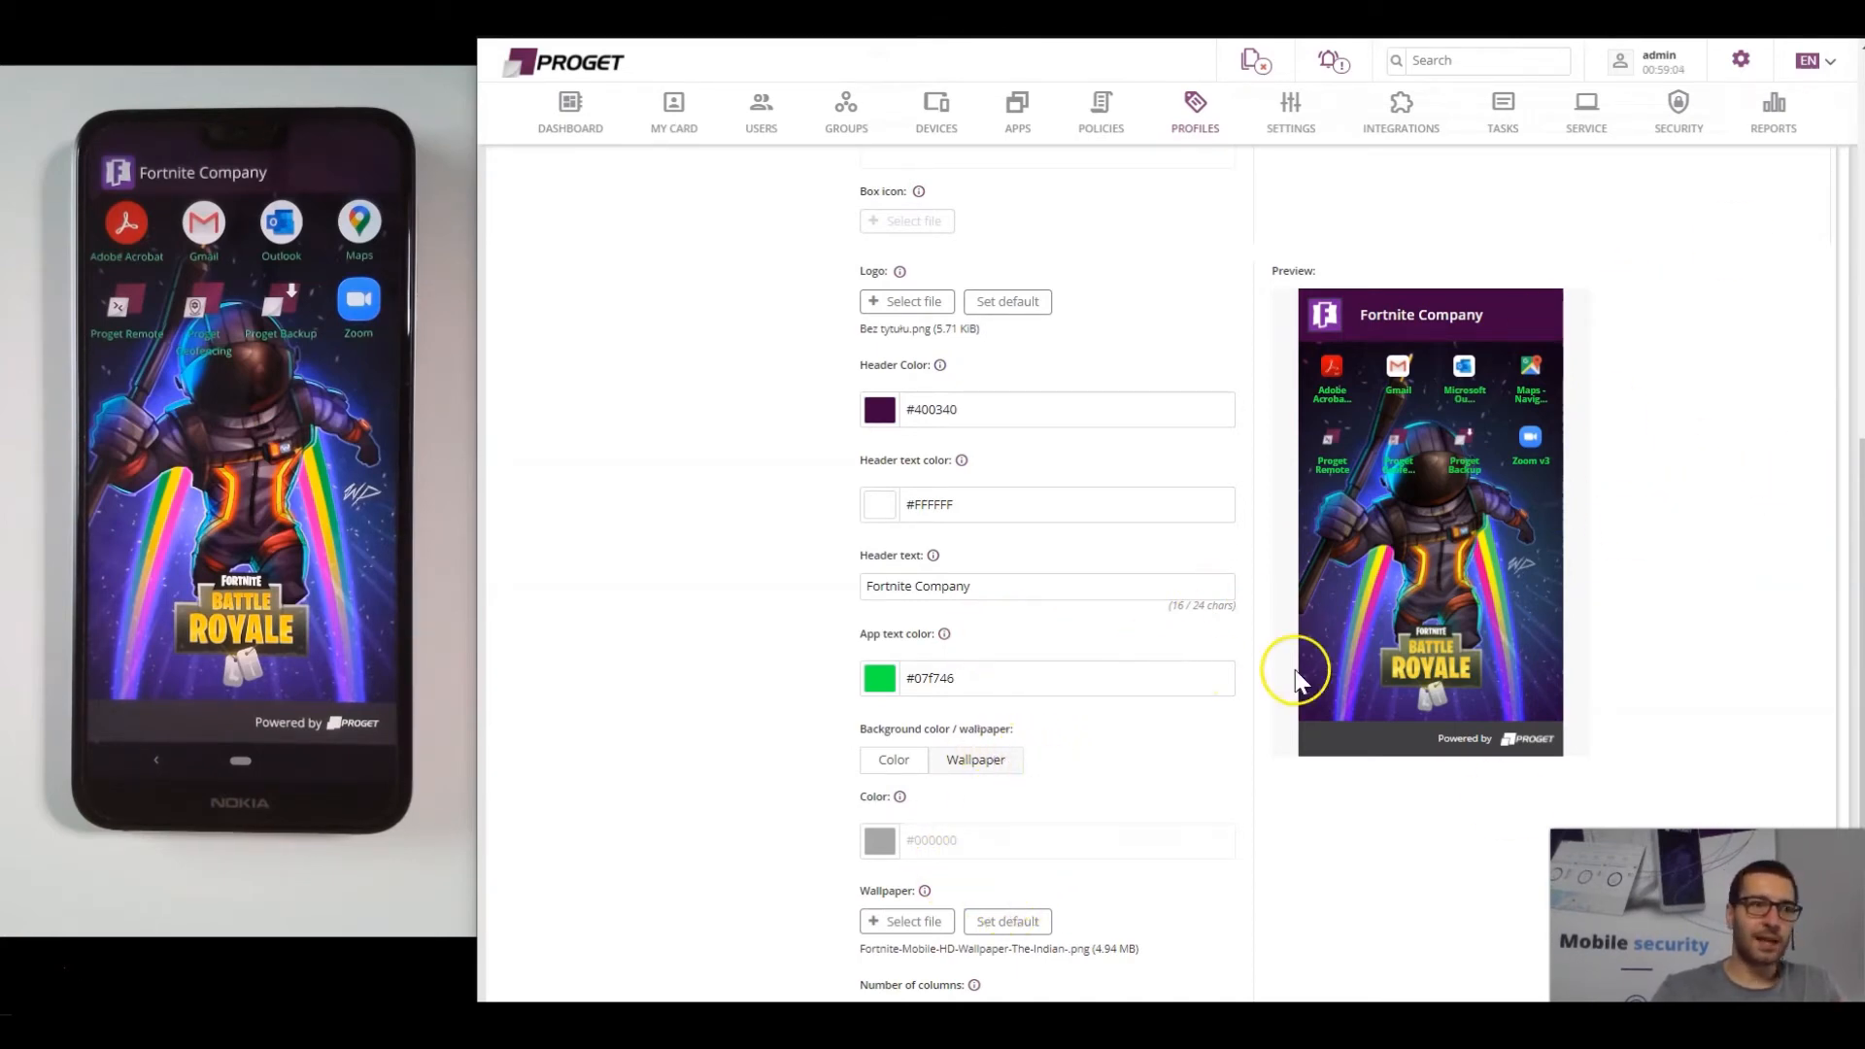
pyautogui.scroll(-1, 1307, 697)
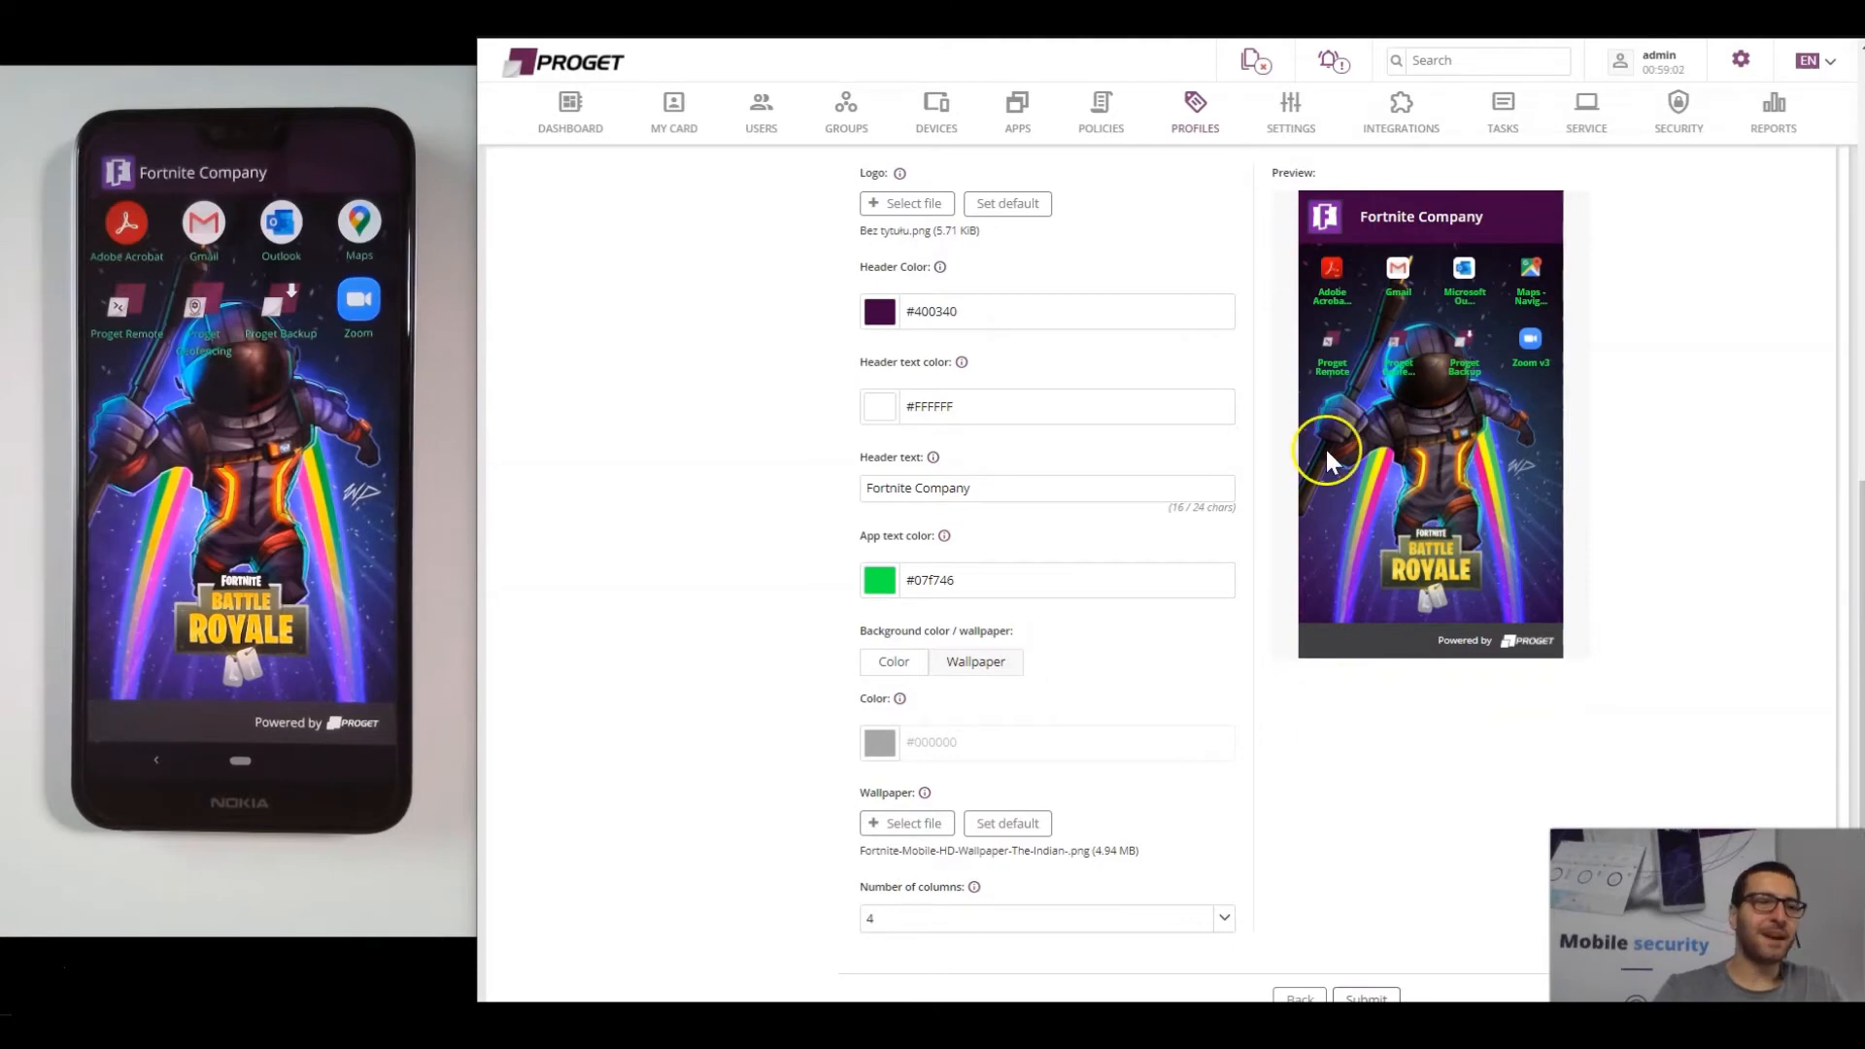
pyautogui.scroll(-2, 1326, 451)
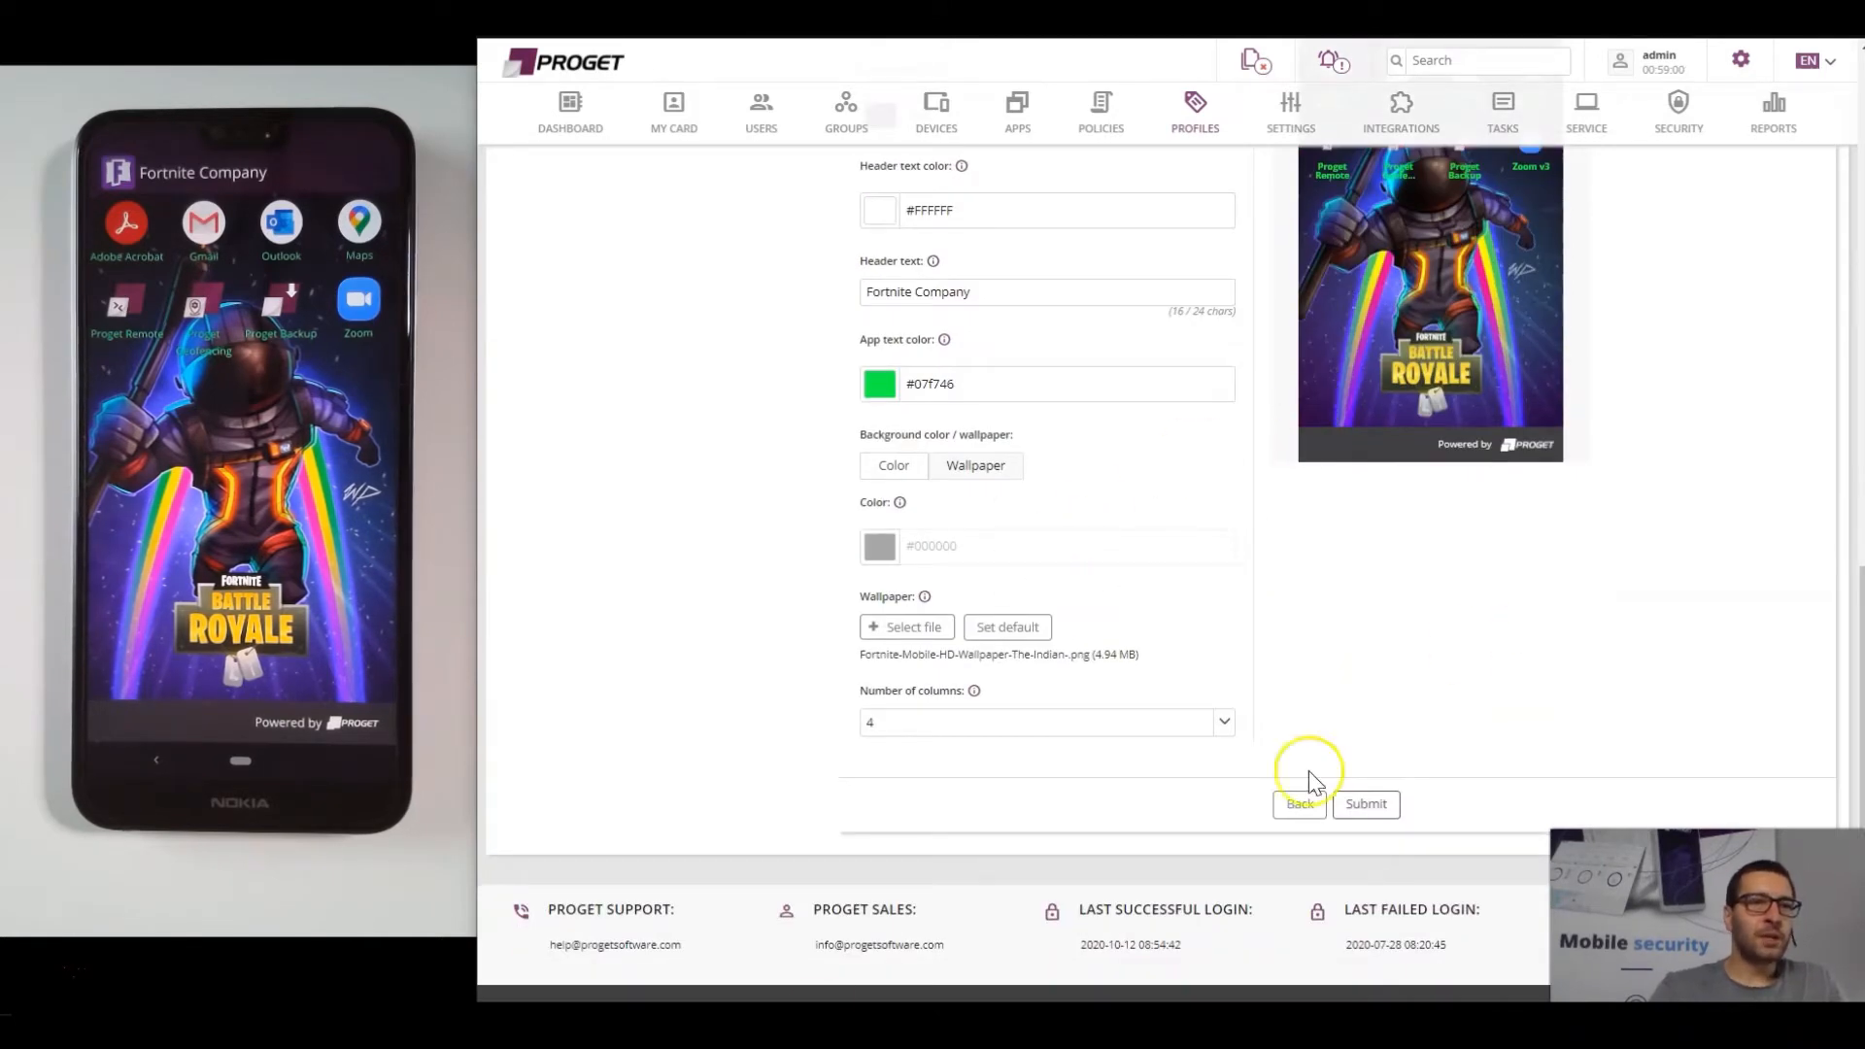
pyautogui.click(931, 724)
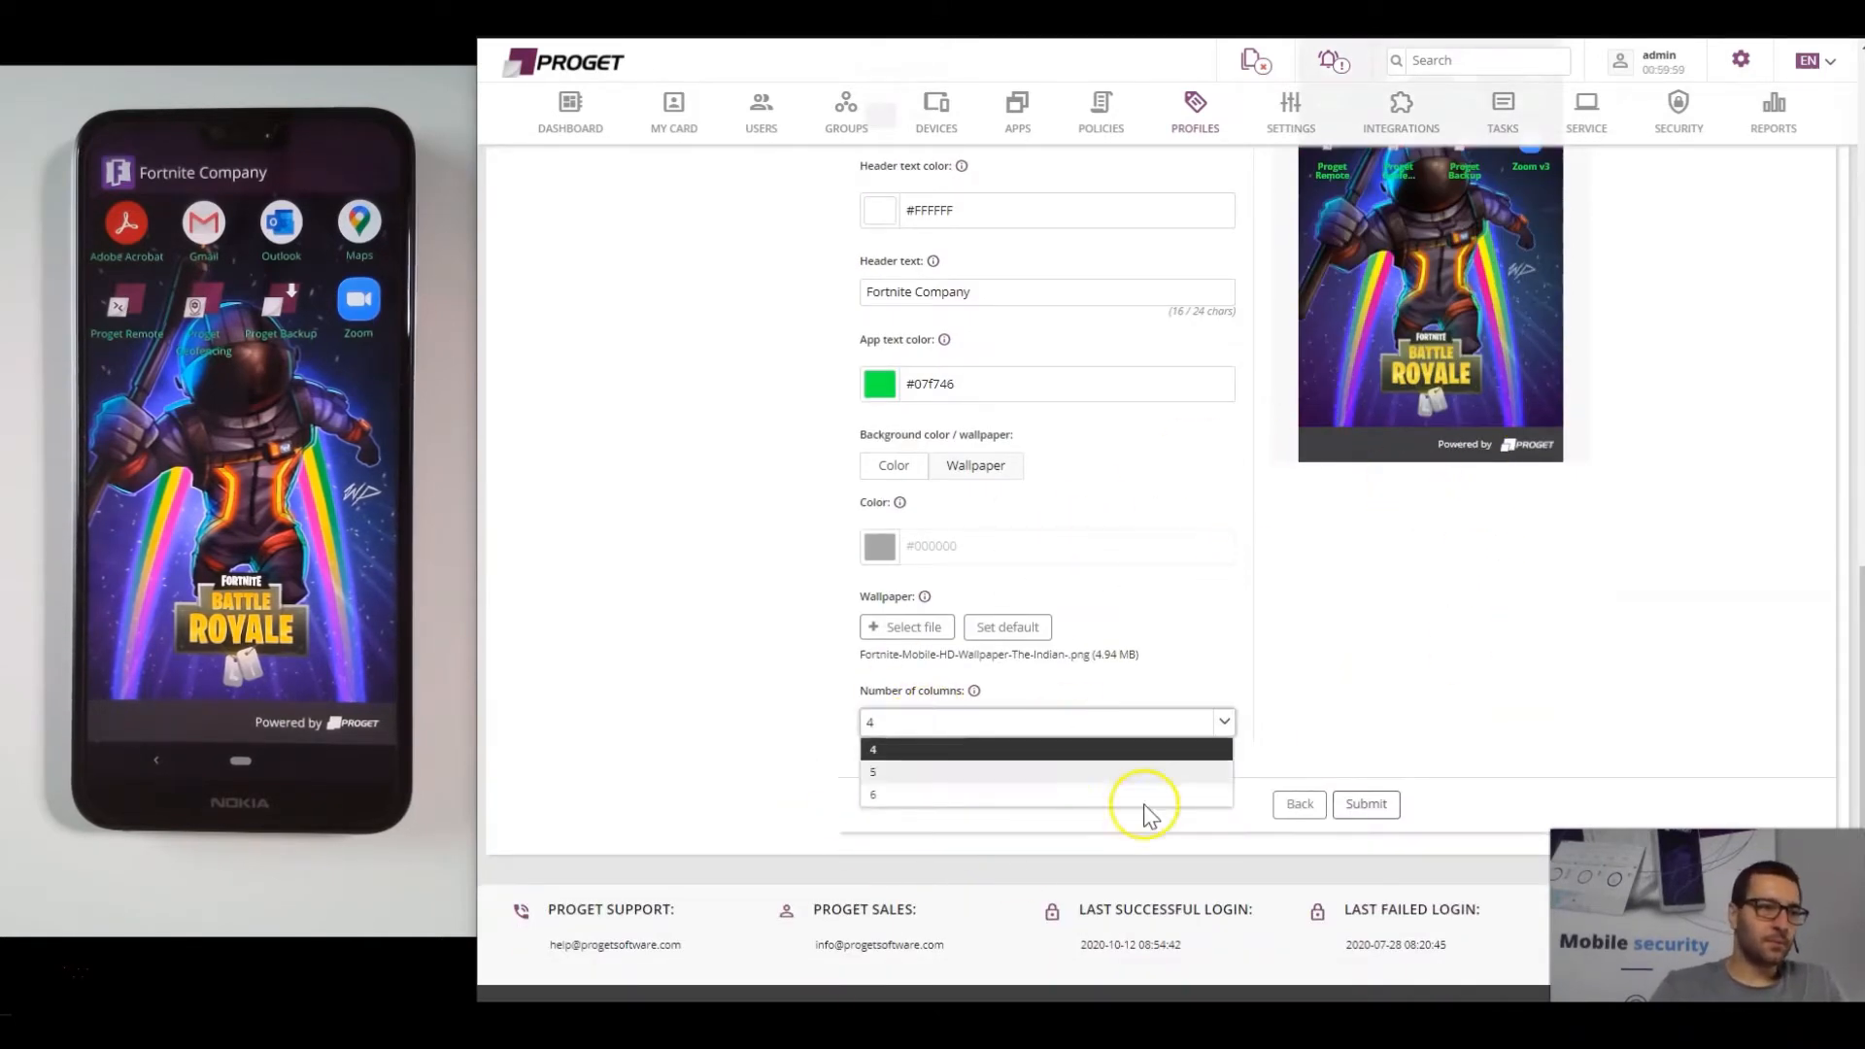
pyautogui.click(882, 775)
pyautogui.scroll(2, 1448, 386)
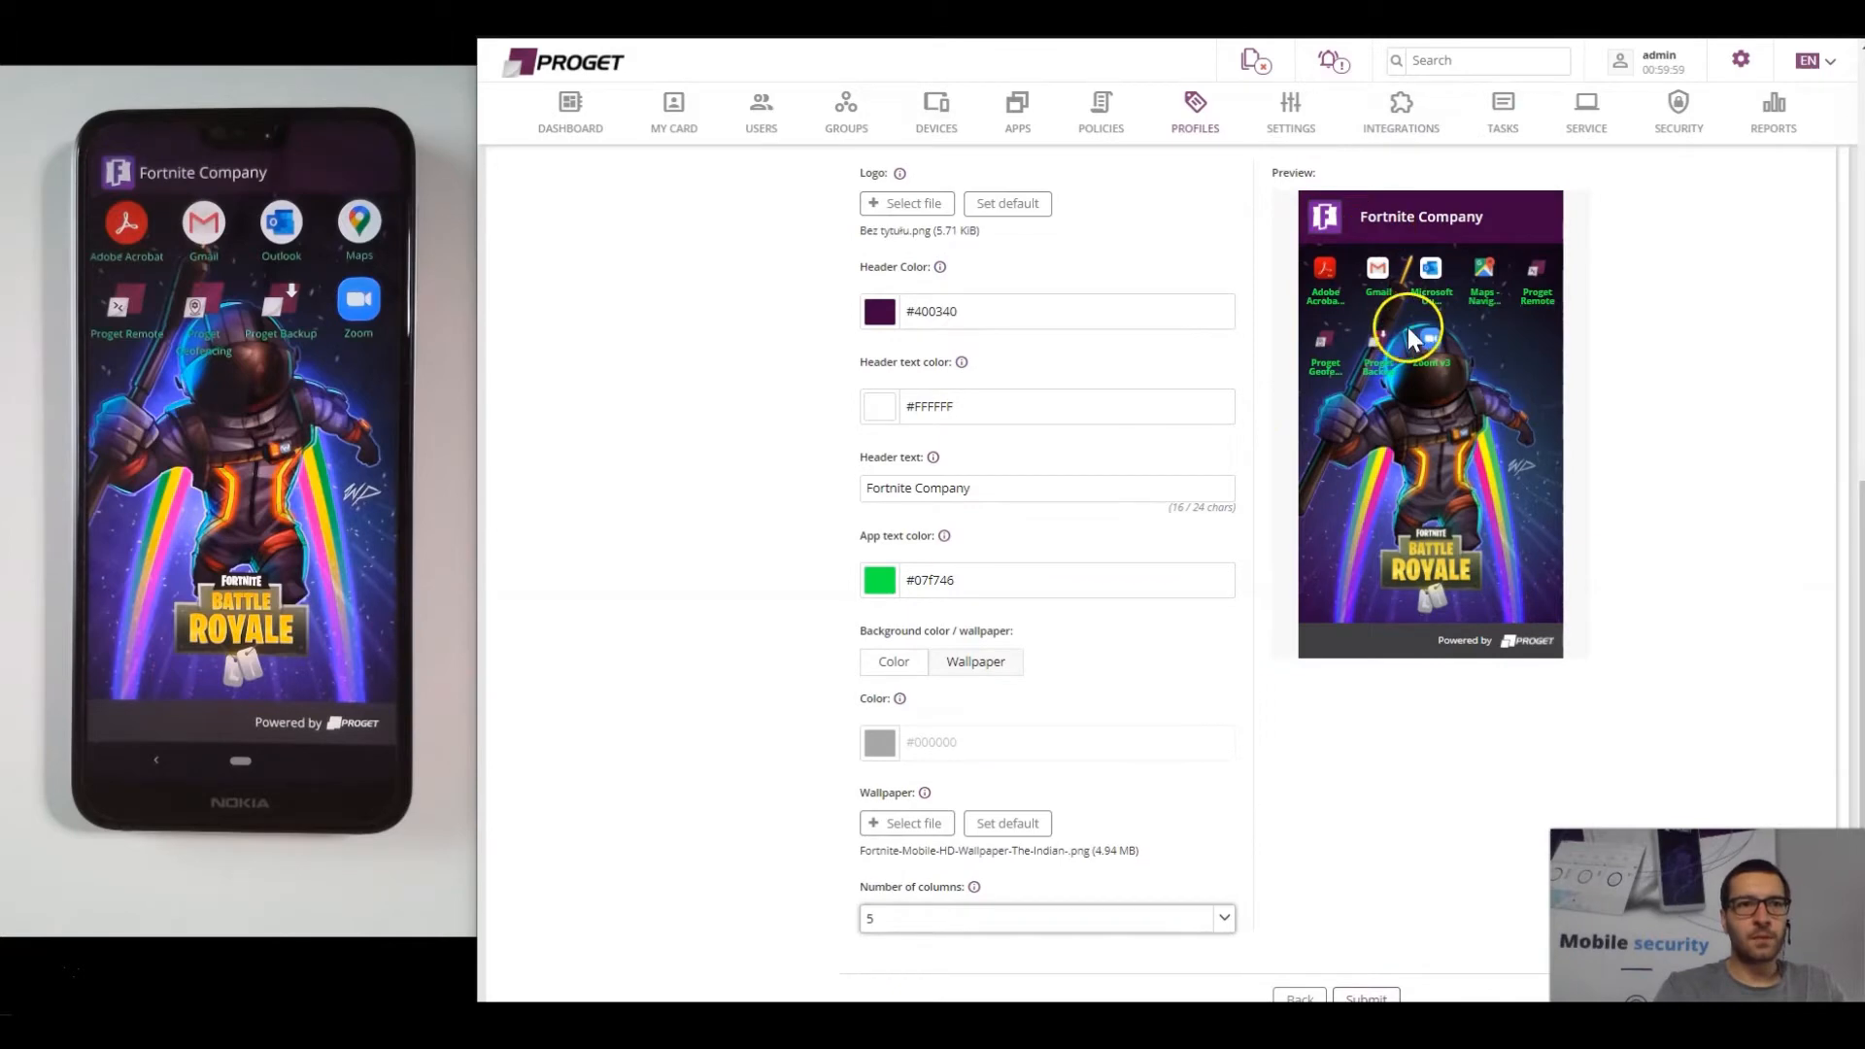
# Try 6 columns in the kiosk profile and check the layout in the preview.
pyautogui.scroll(-2, 1402, 327)
pyautogui.click(966, 721)
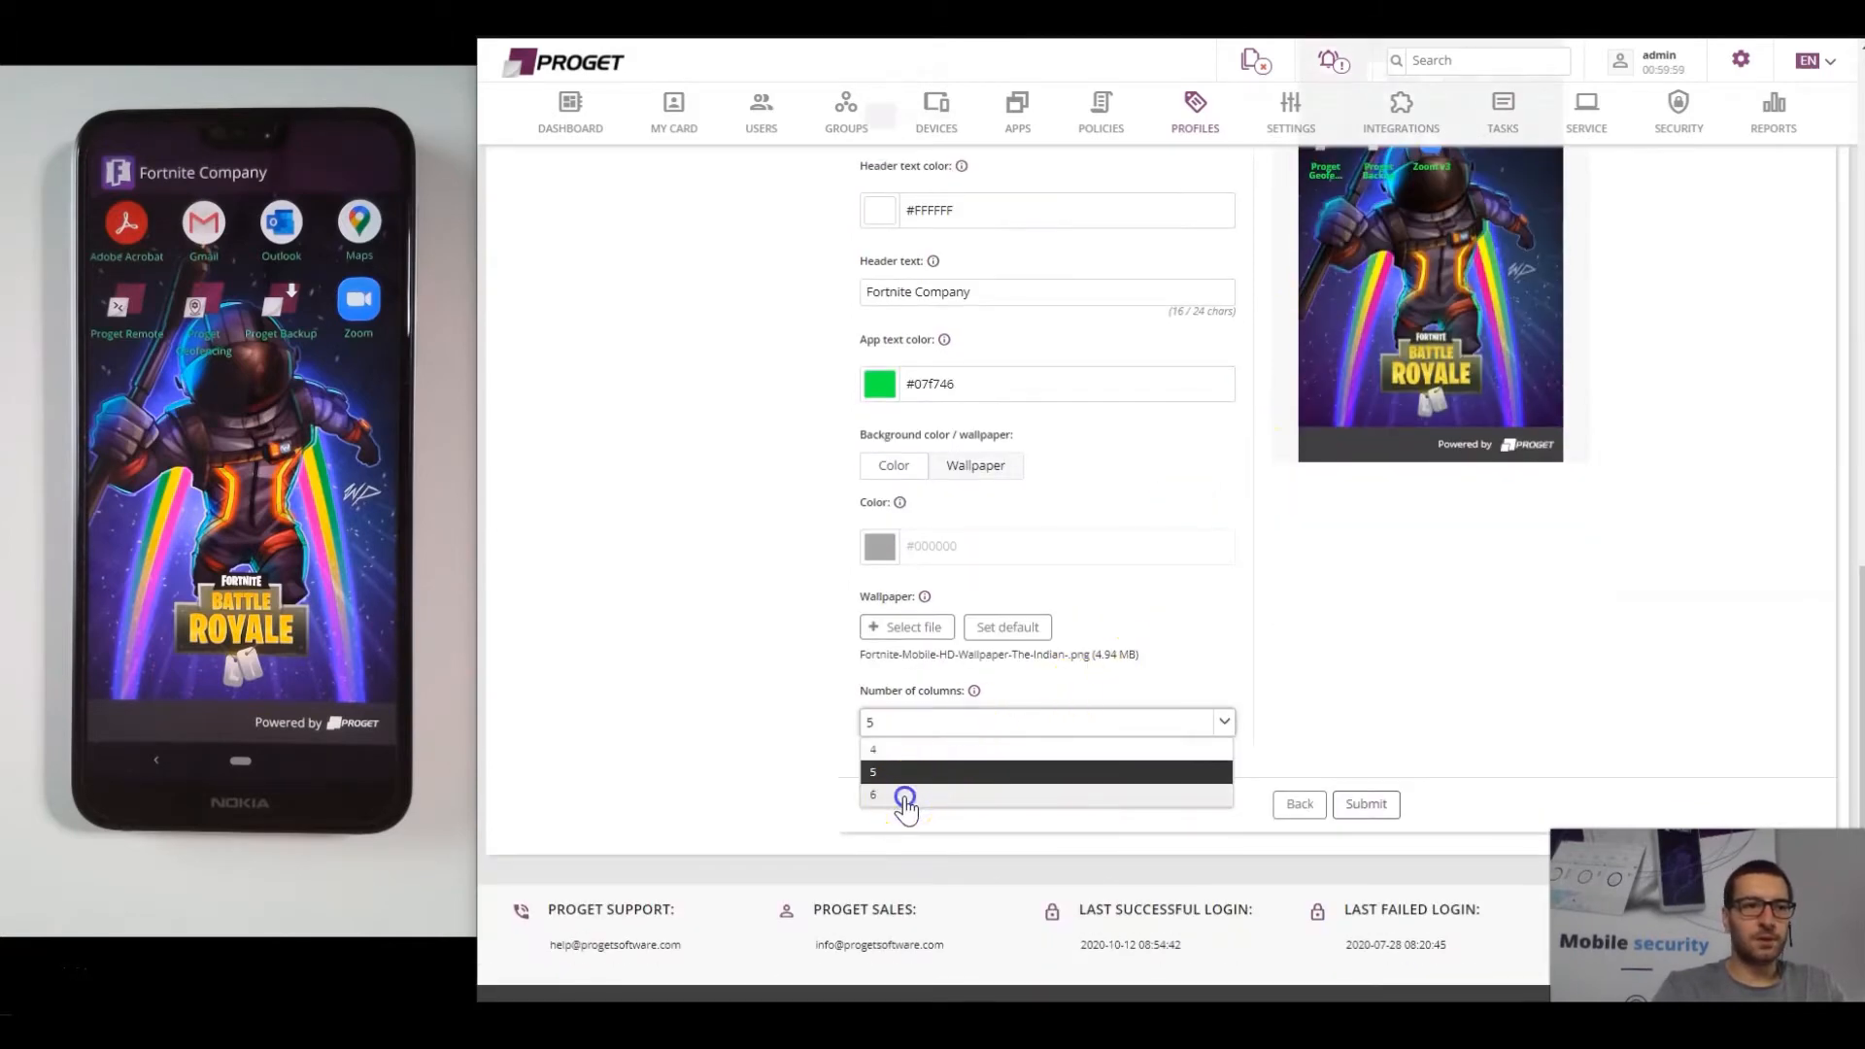
pyautogui.click(906, 797)
pyautogui.scroll(2, 1354, 625)
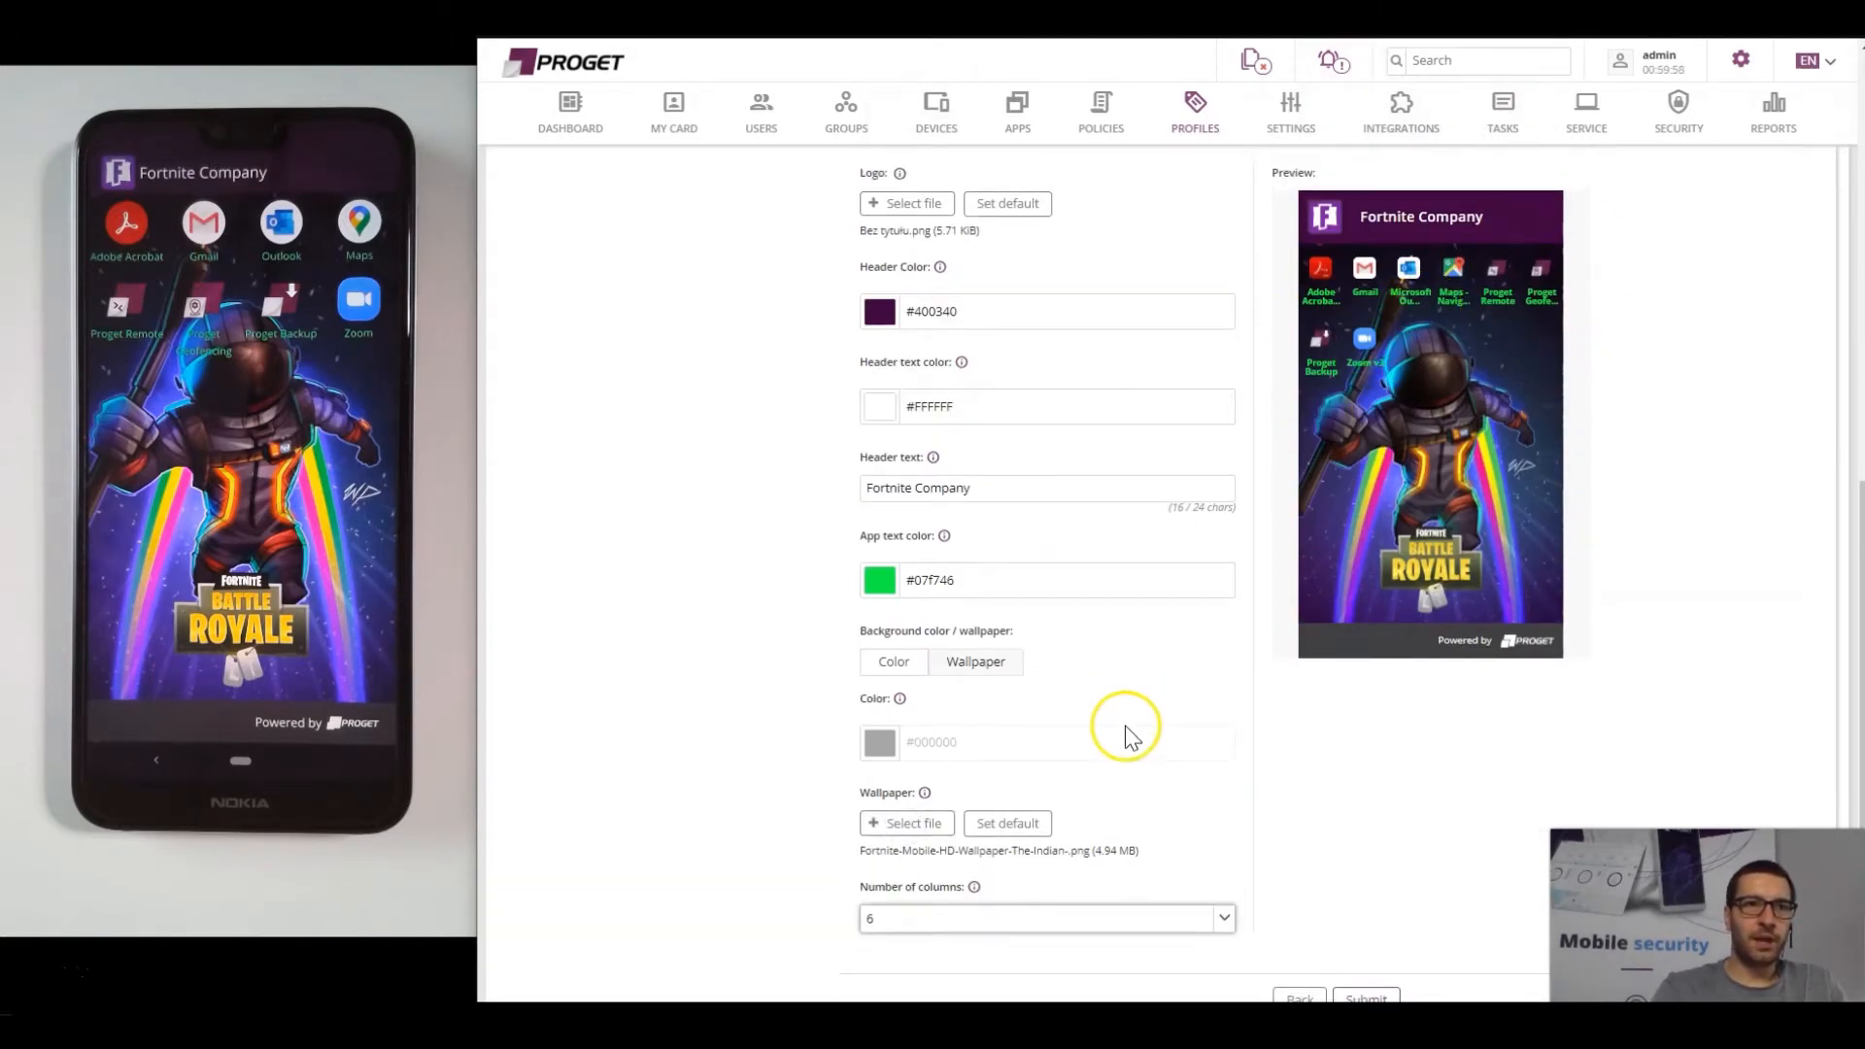
# Set the number of columns in the kiosk profile to 4 and check the preview.
pyautogui.scroll(-2, 1127, 729)
pyautogui.click(870, 723)
pyautogui.click(879, 749)
pyautogui.scroll(2, 1749, 562)
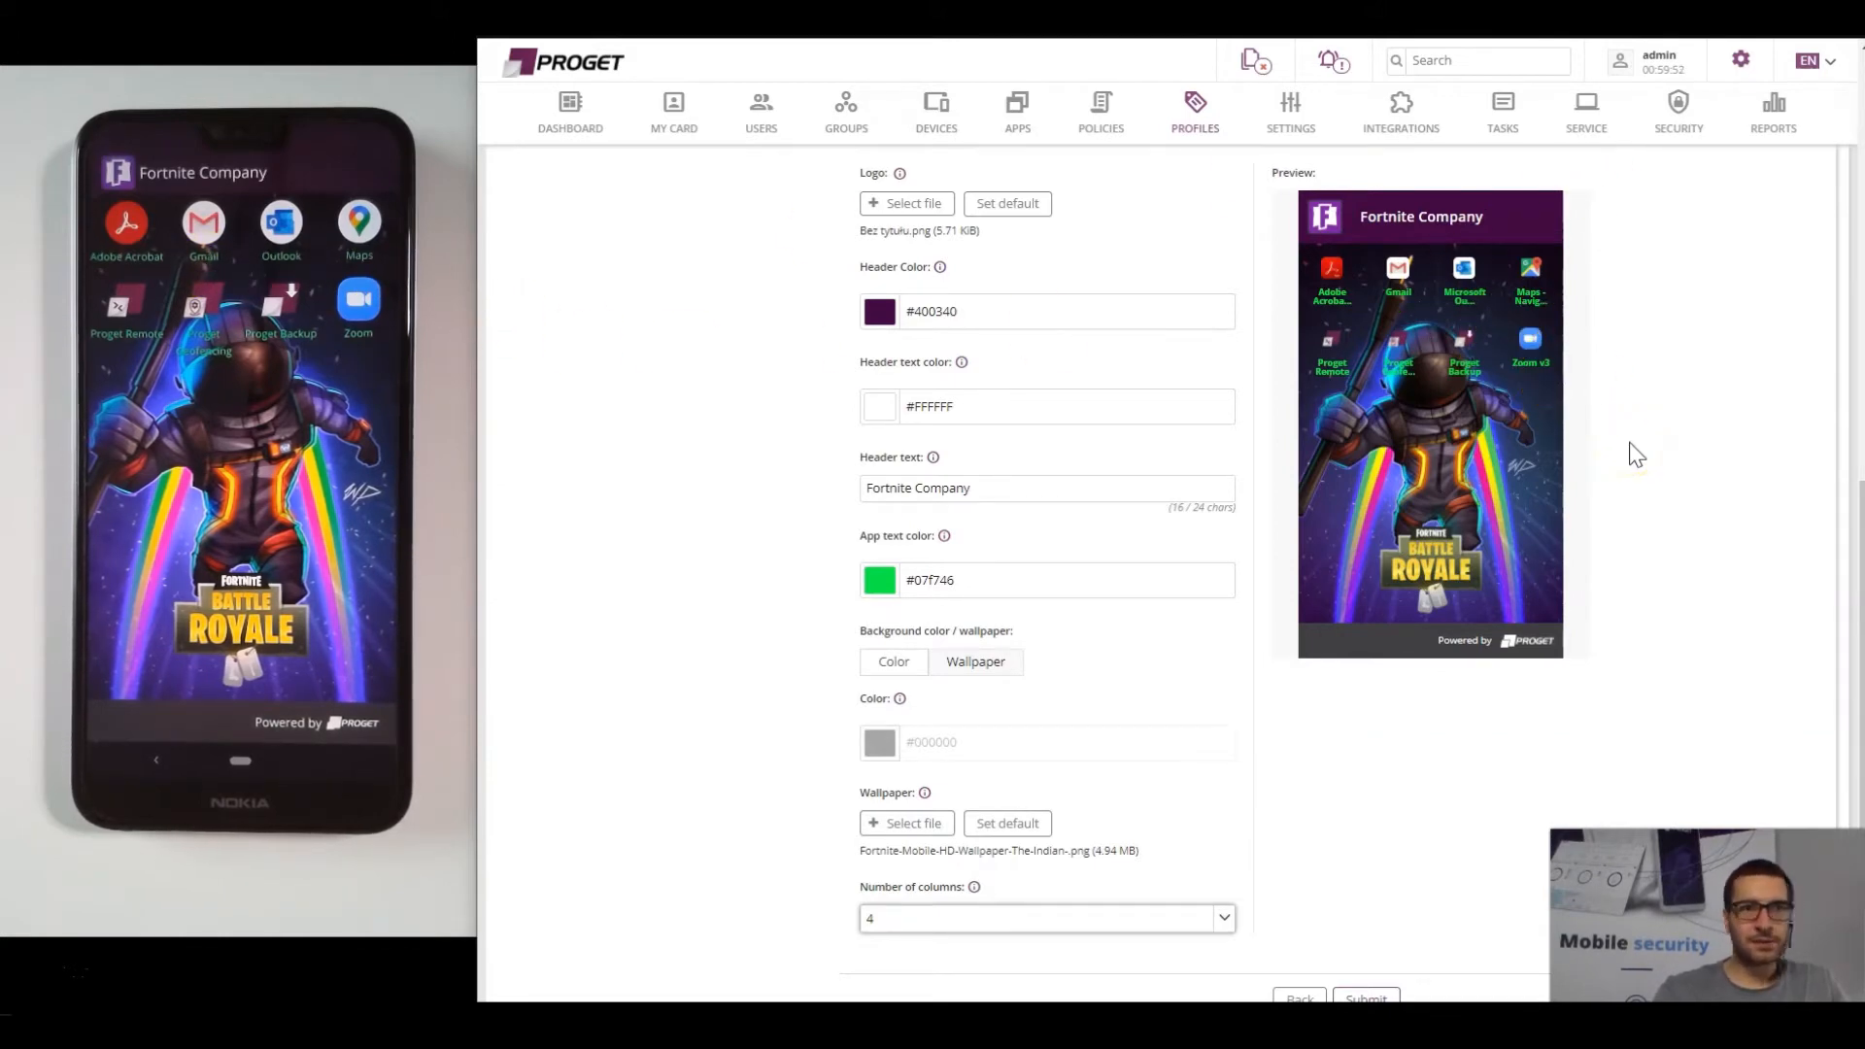
pyautogui.click(1650, 627)
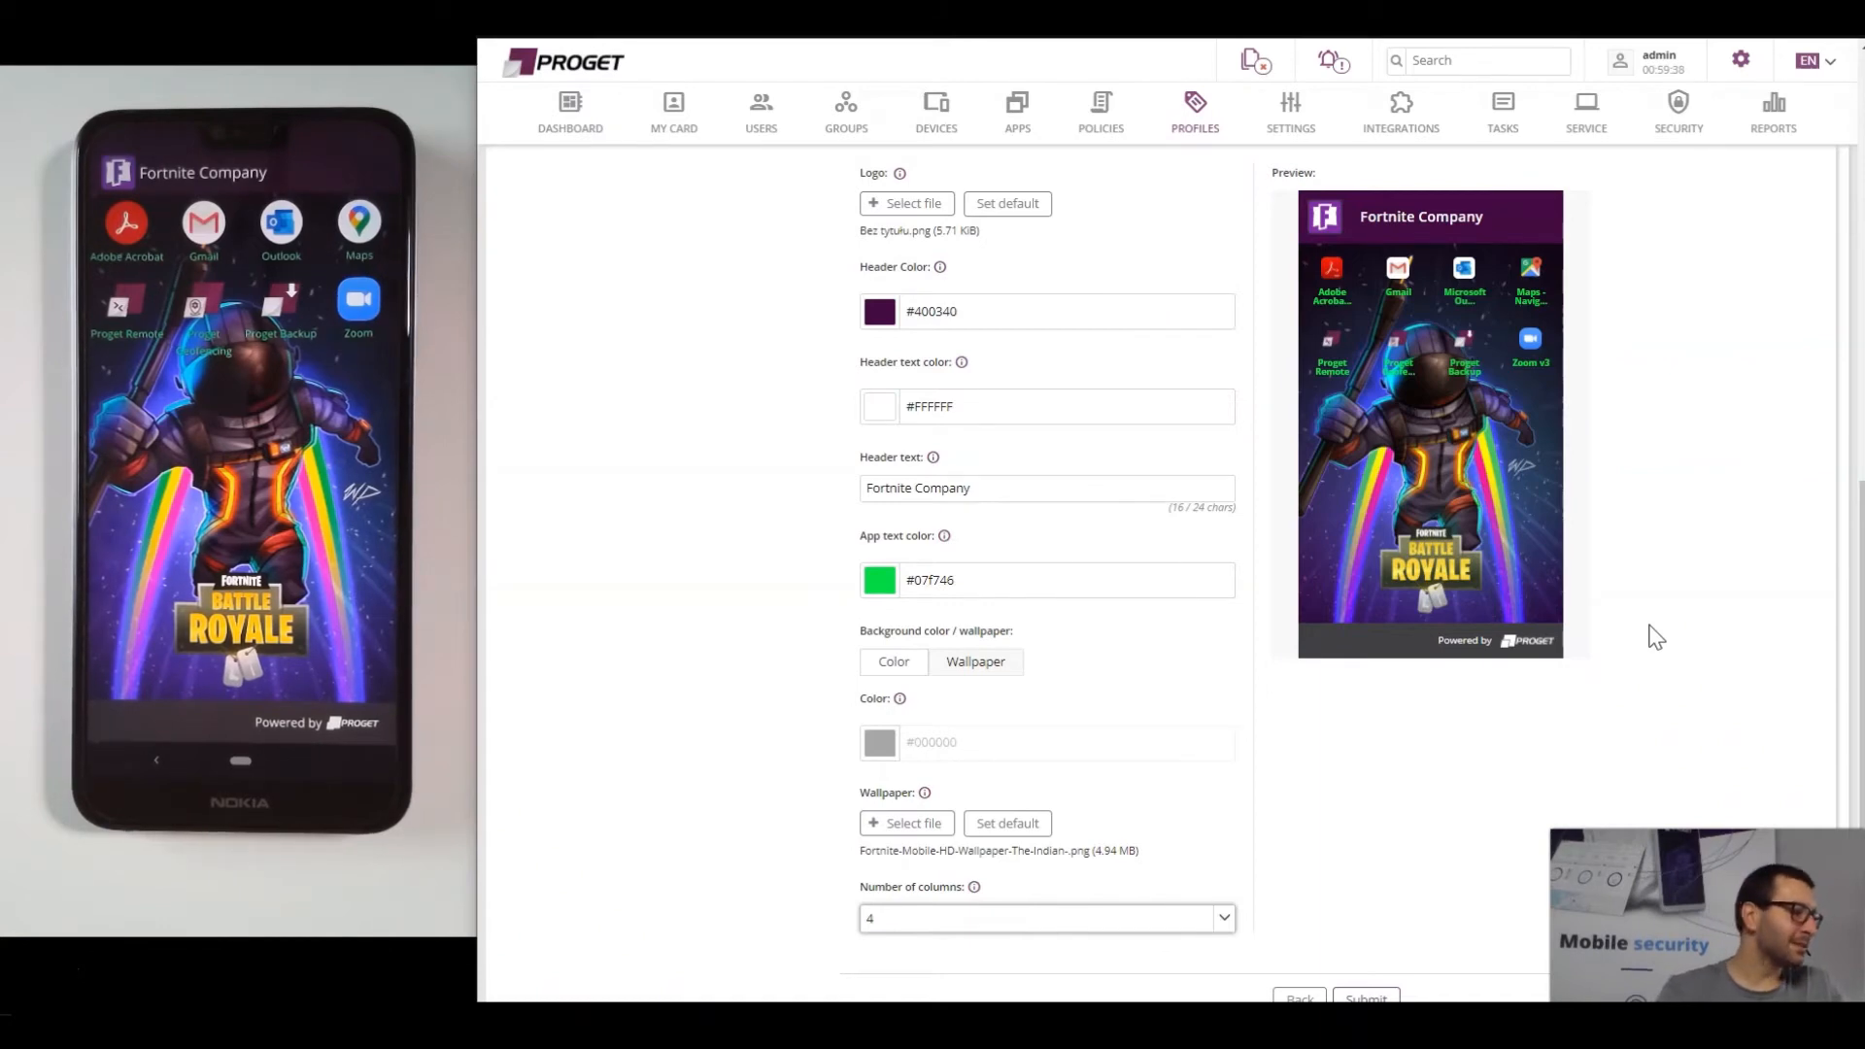
pyautogui.click(1430, 872)
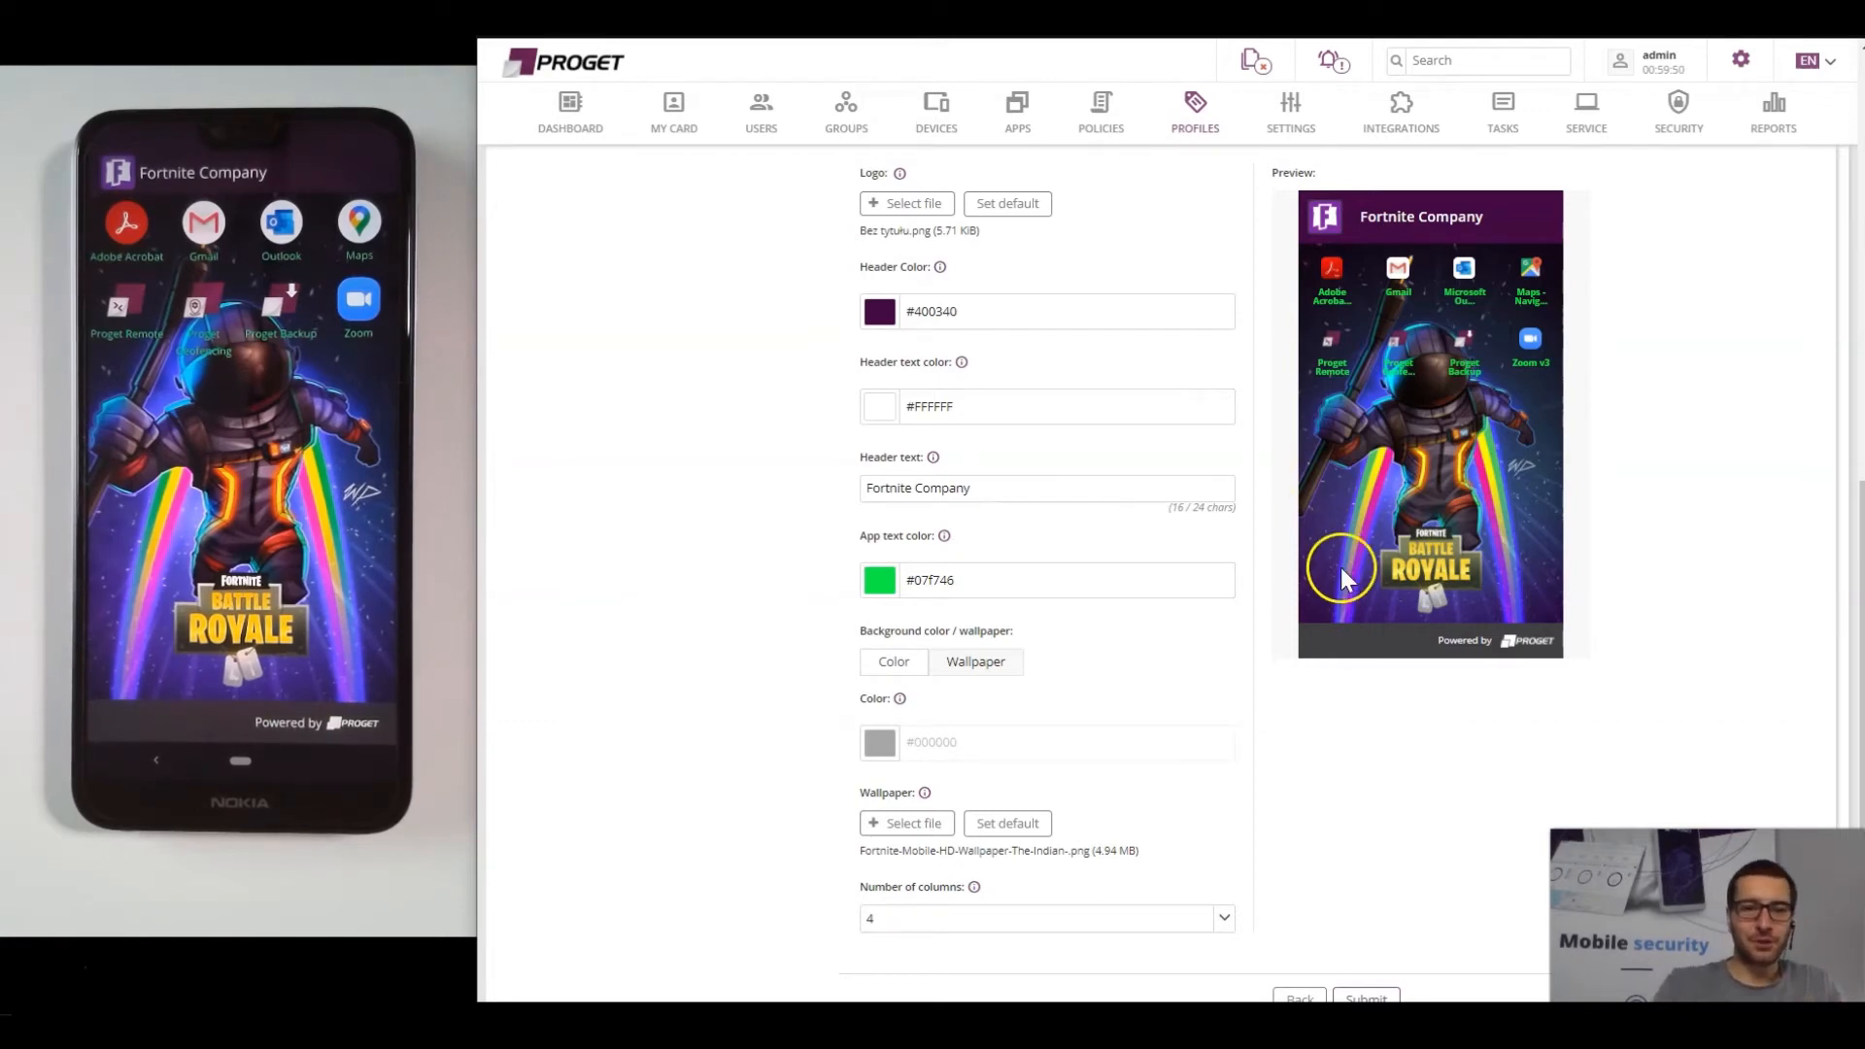
# Leave the kiosk profile without saving its changes and open the Connectivity profiles.
pyautogui.scroll(1, 1204, 591)
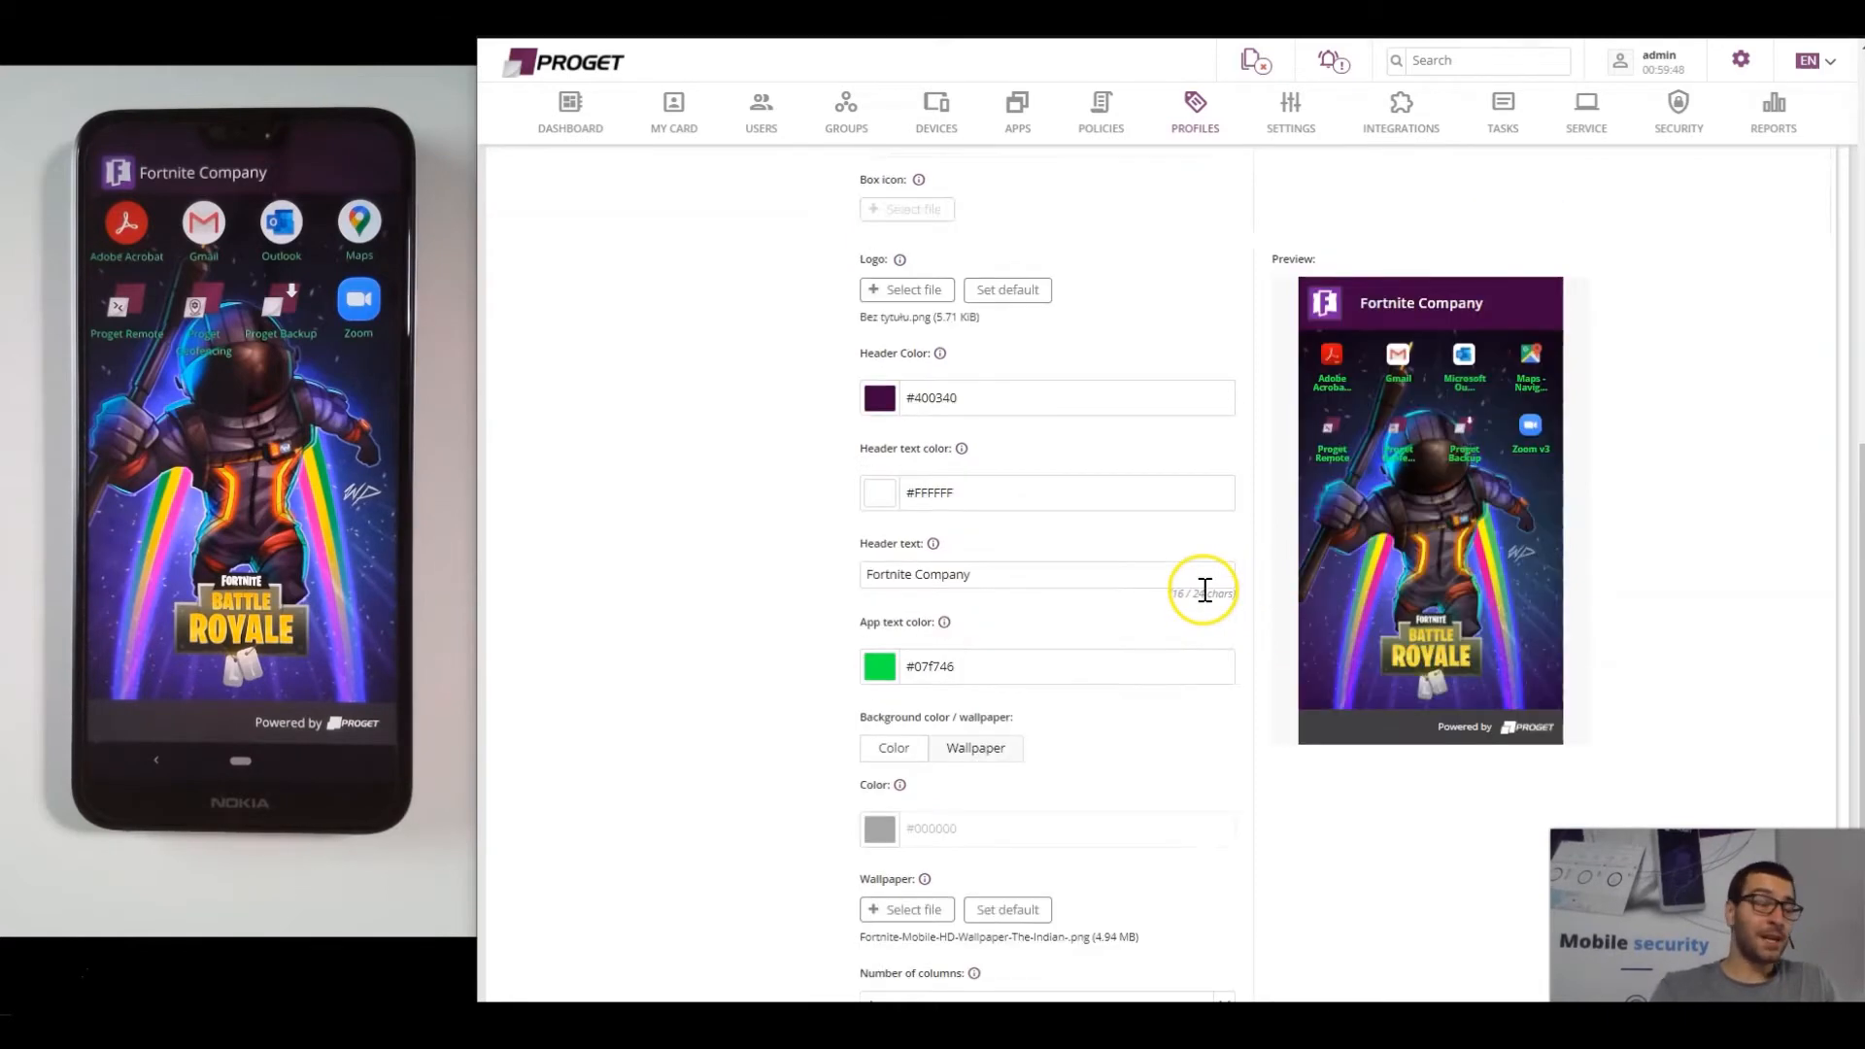
pyautogui.scroll(2, 1204, 592)
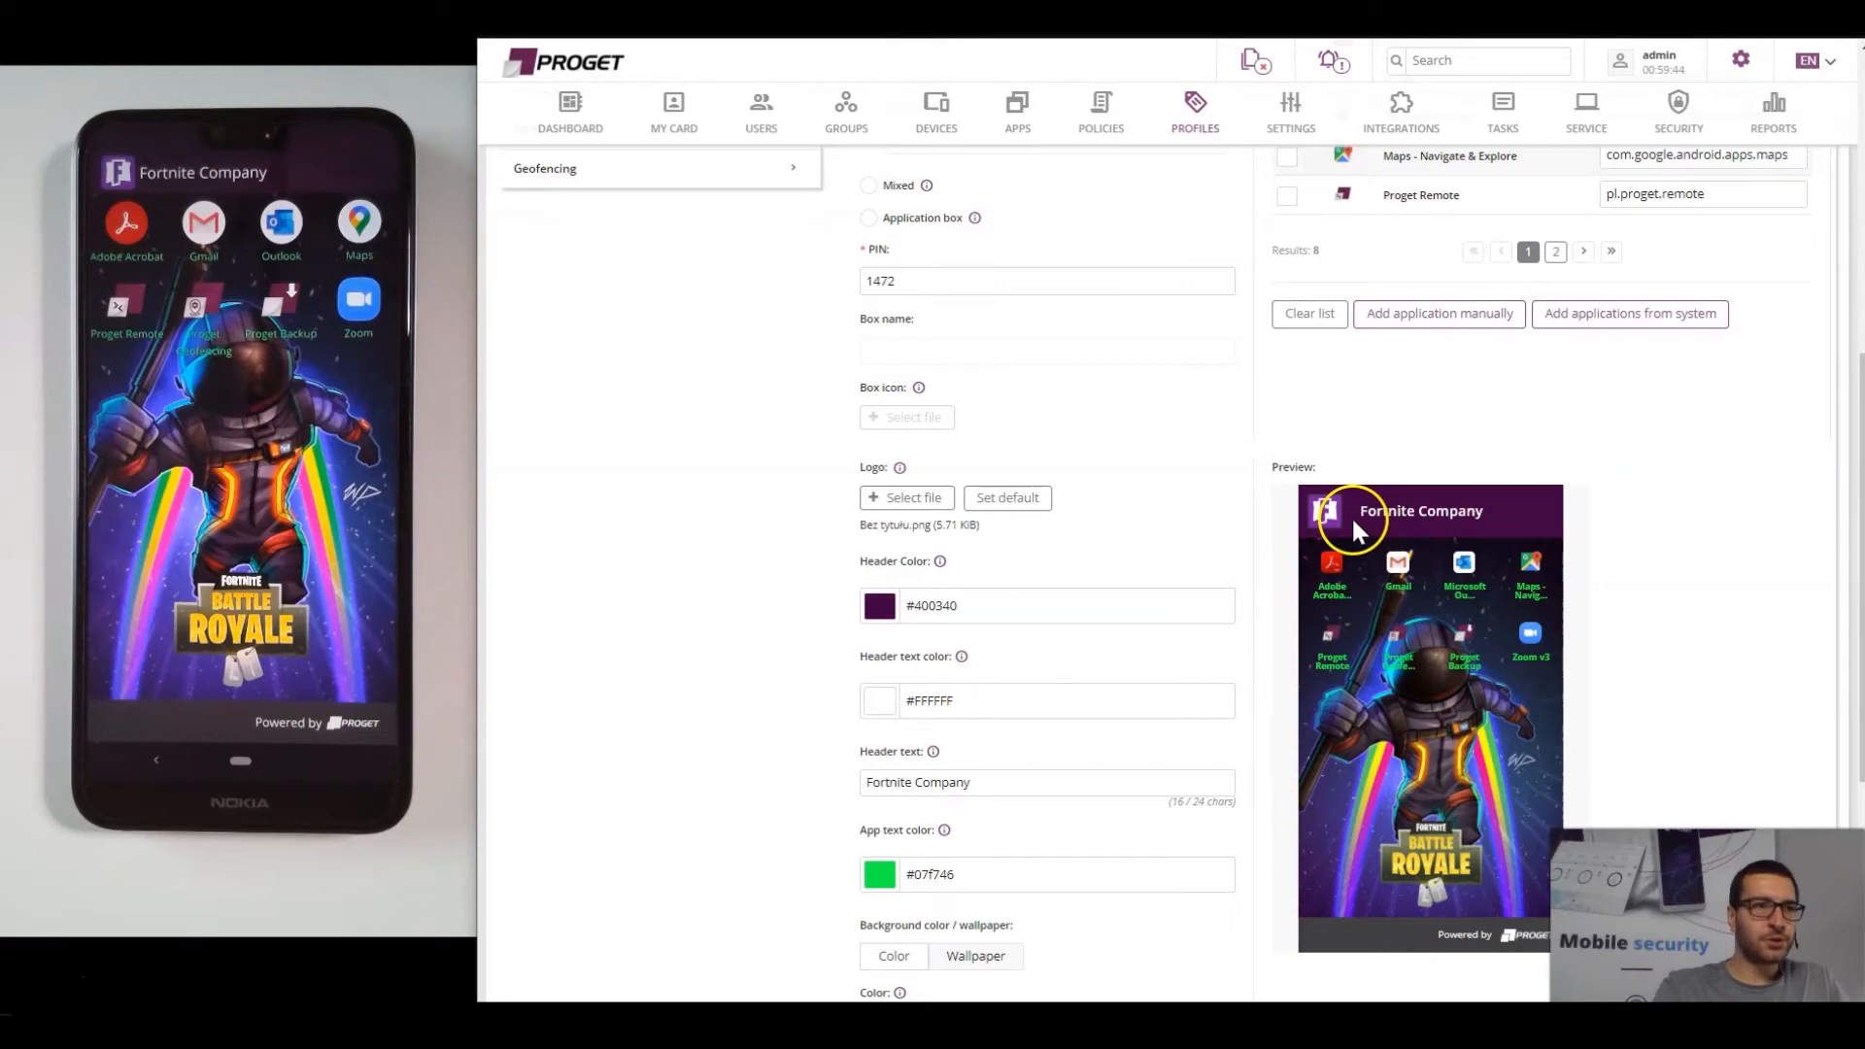
pyautogui.scroll(5, 1312, 507)
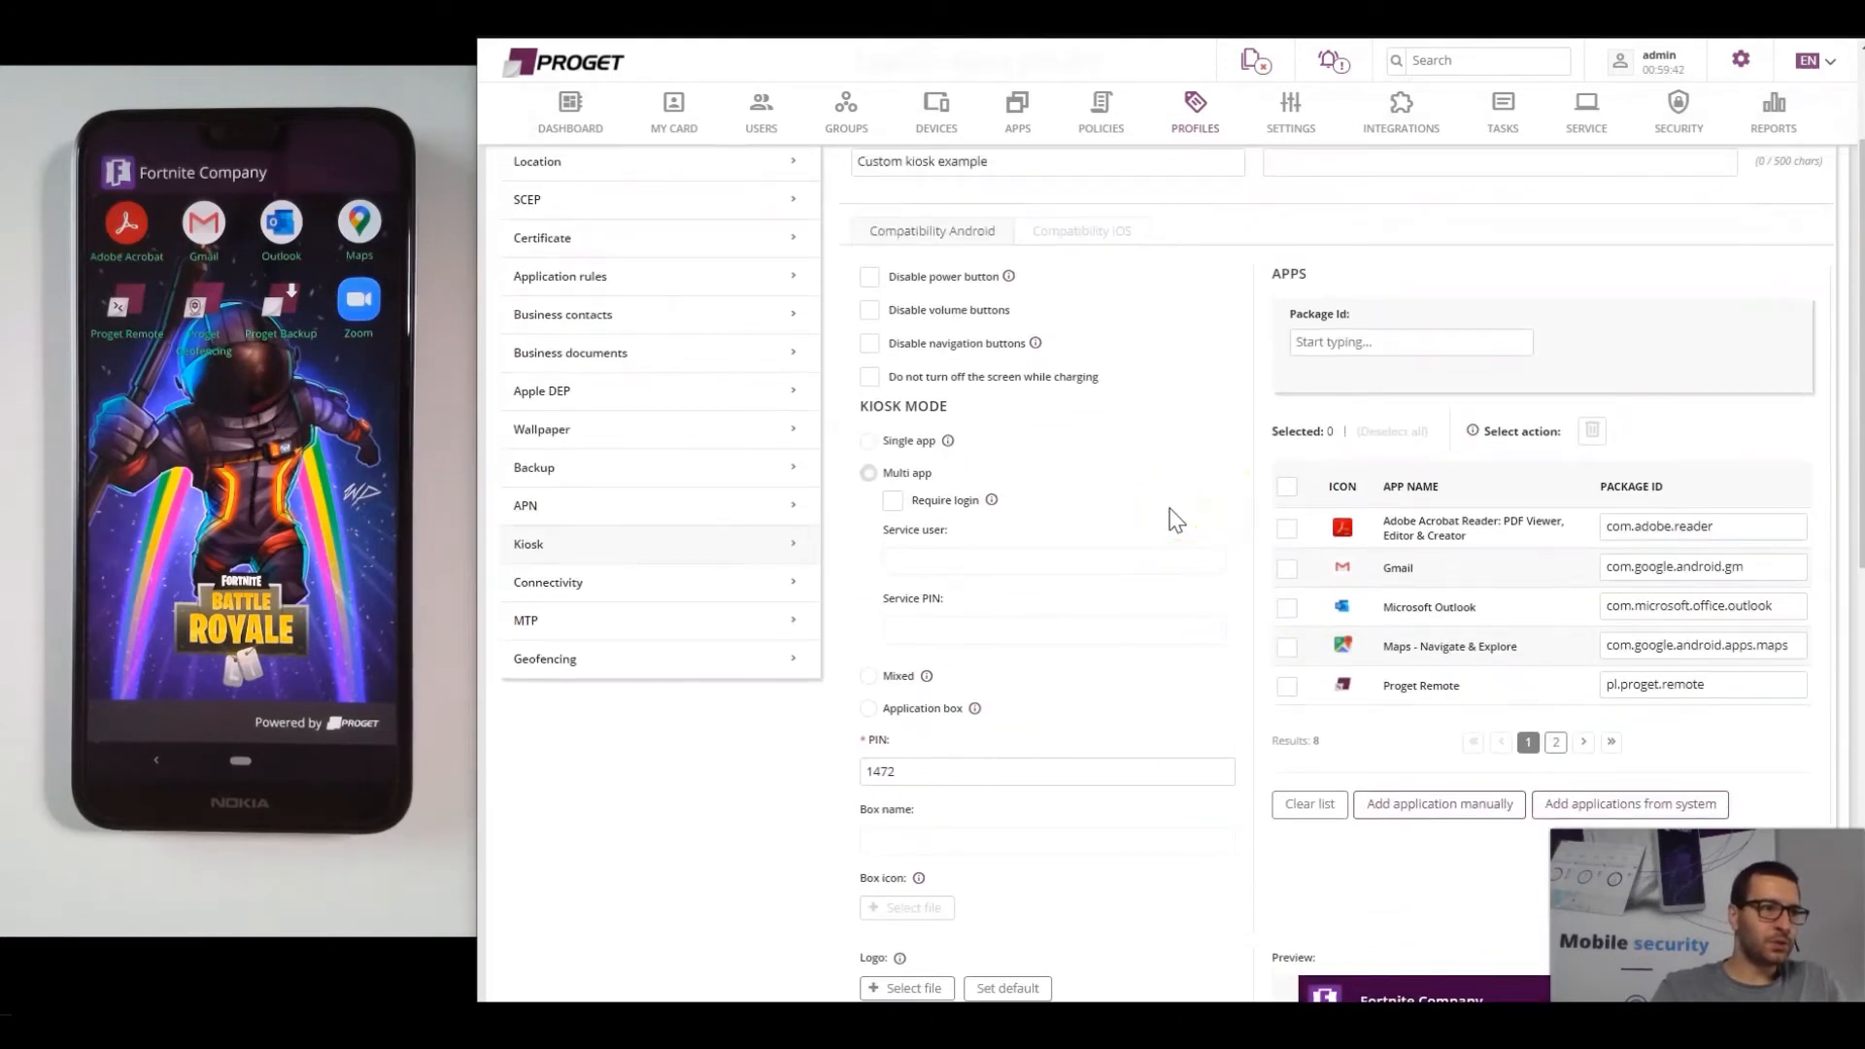
pyautogui.click(580, 586)
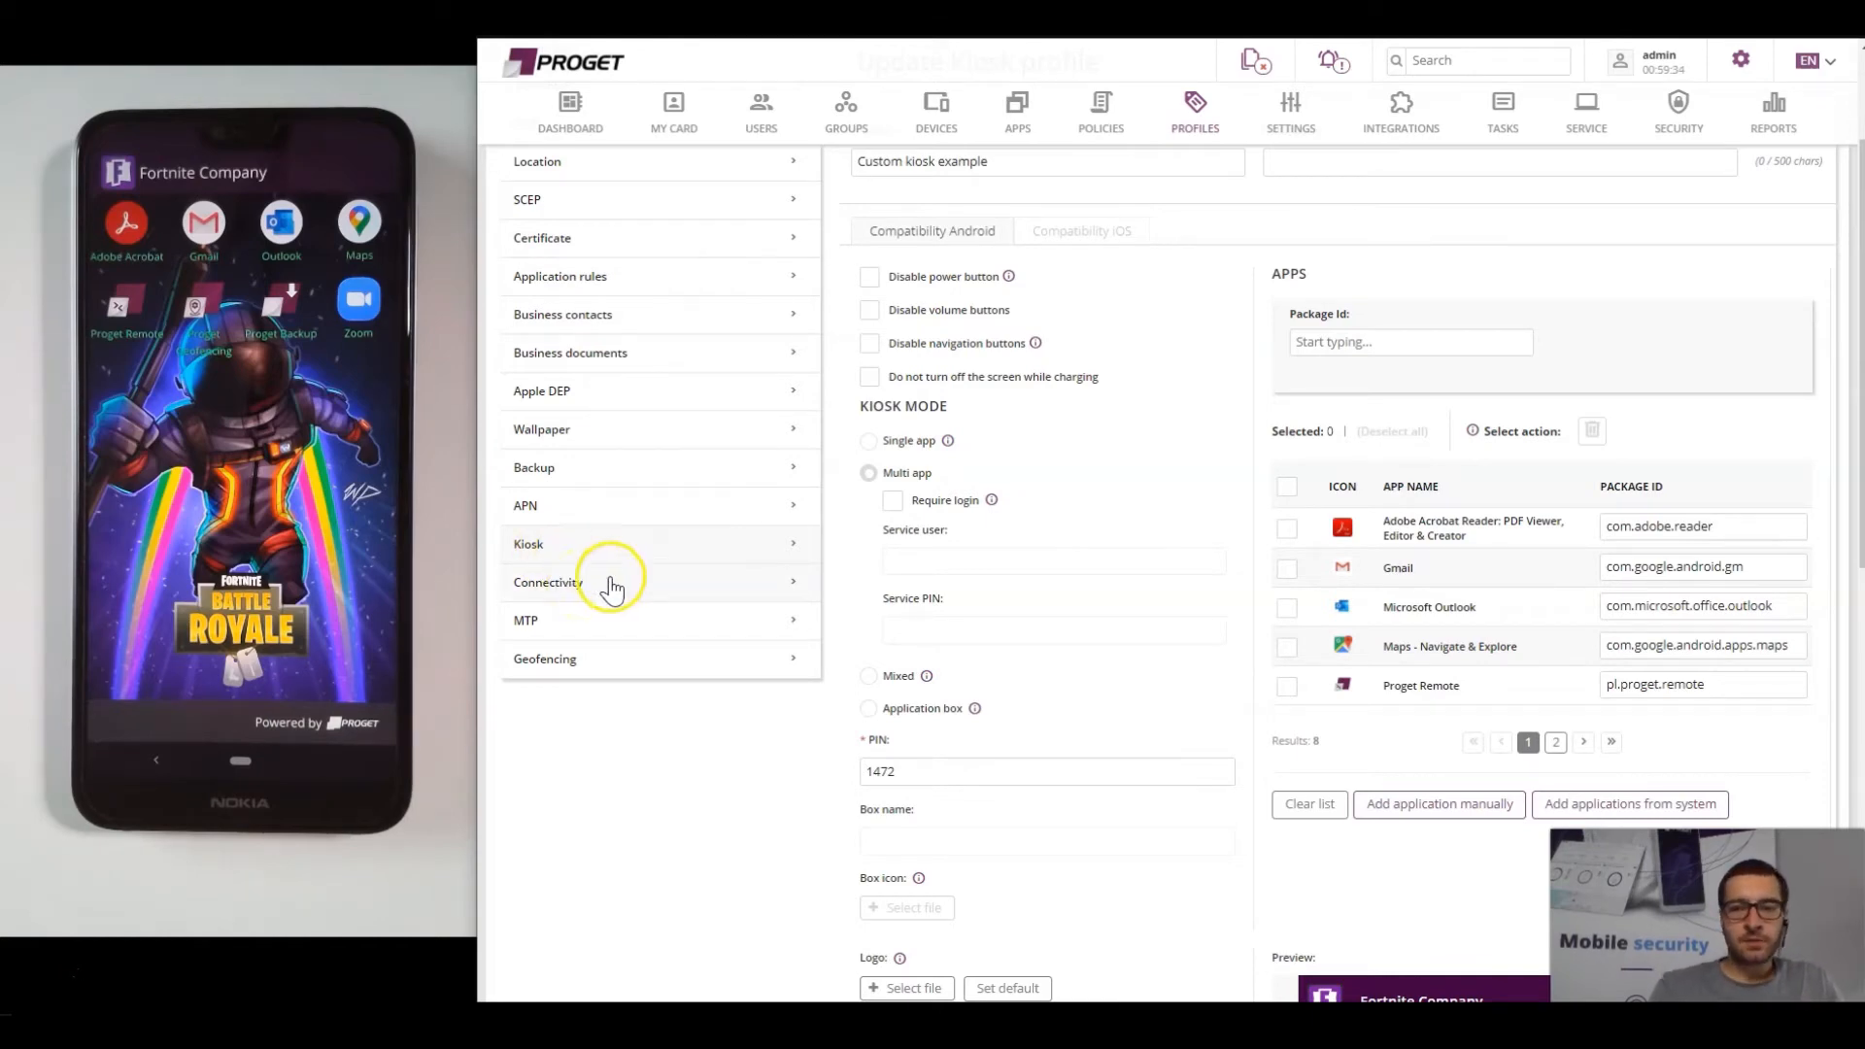
pyautogui.click(610, 585)
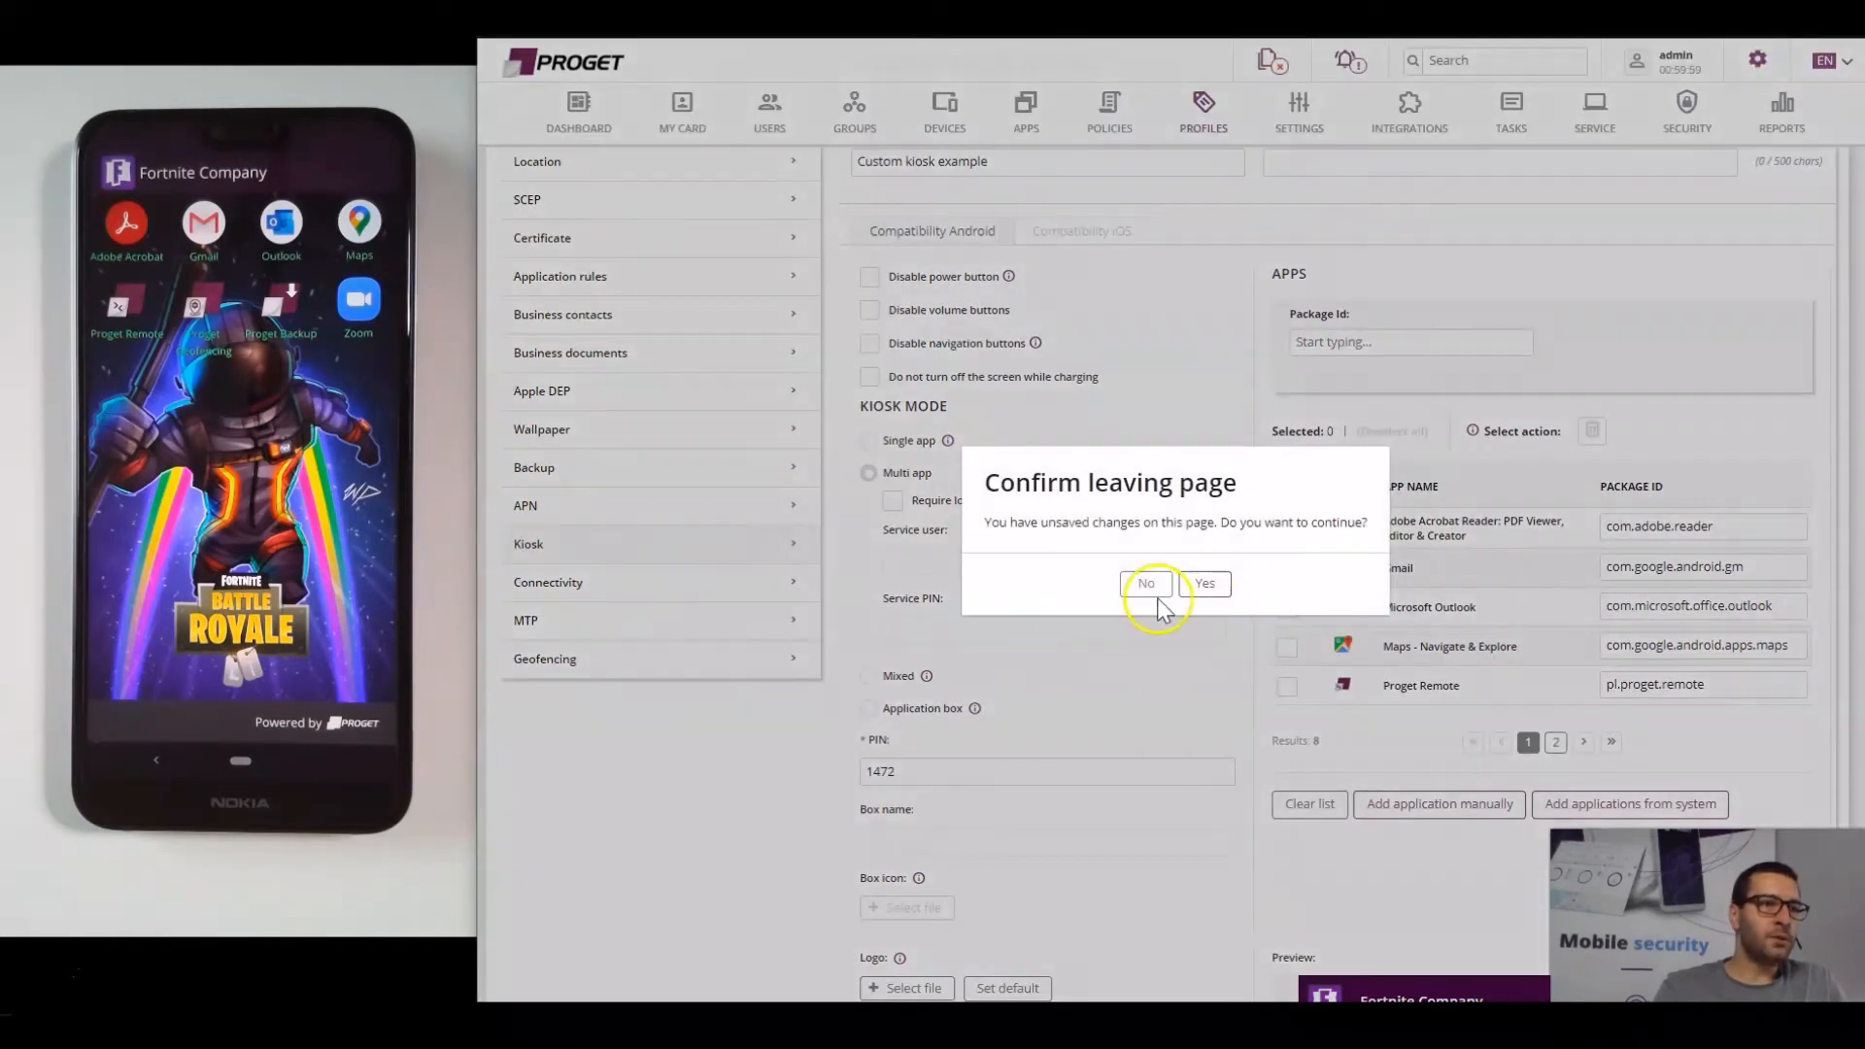
pyautogui.click(1205, 583)
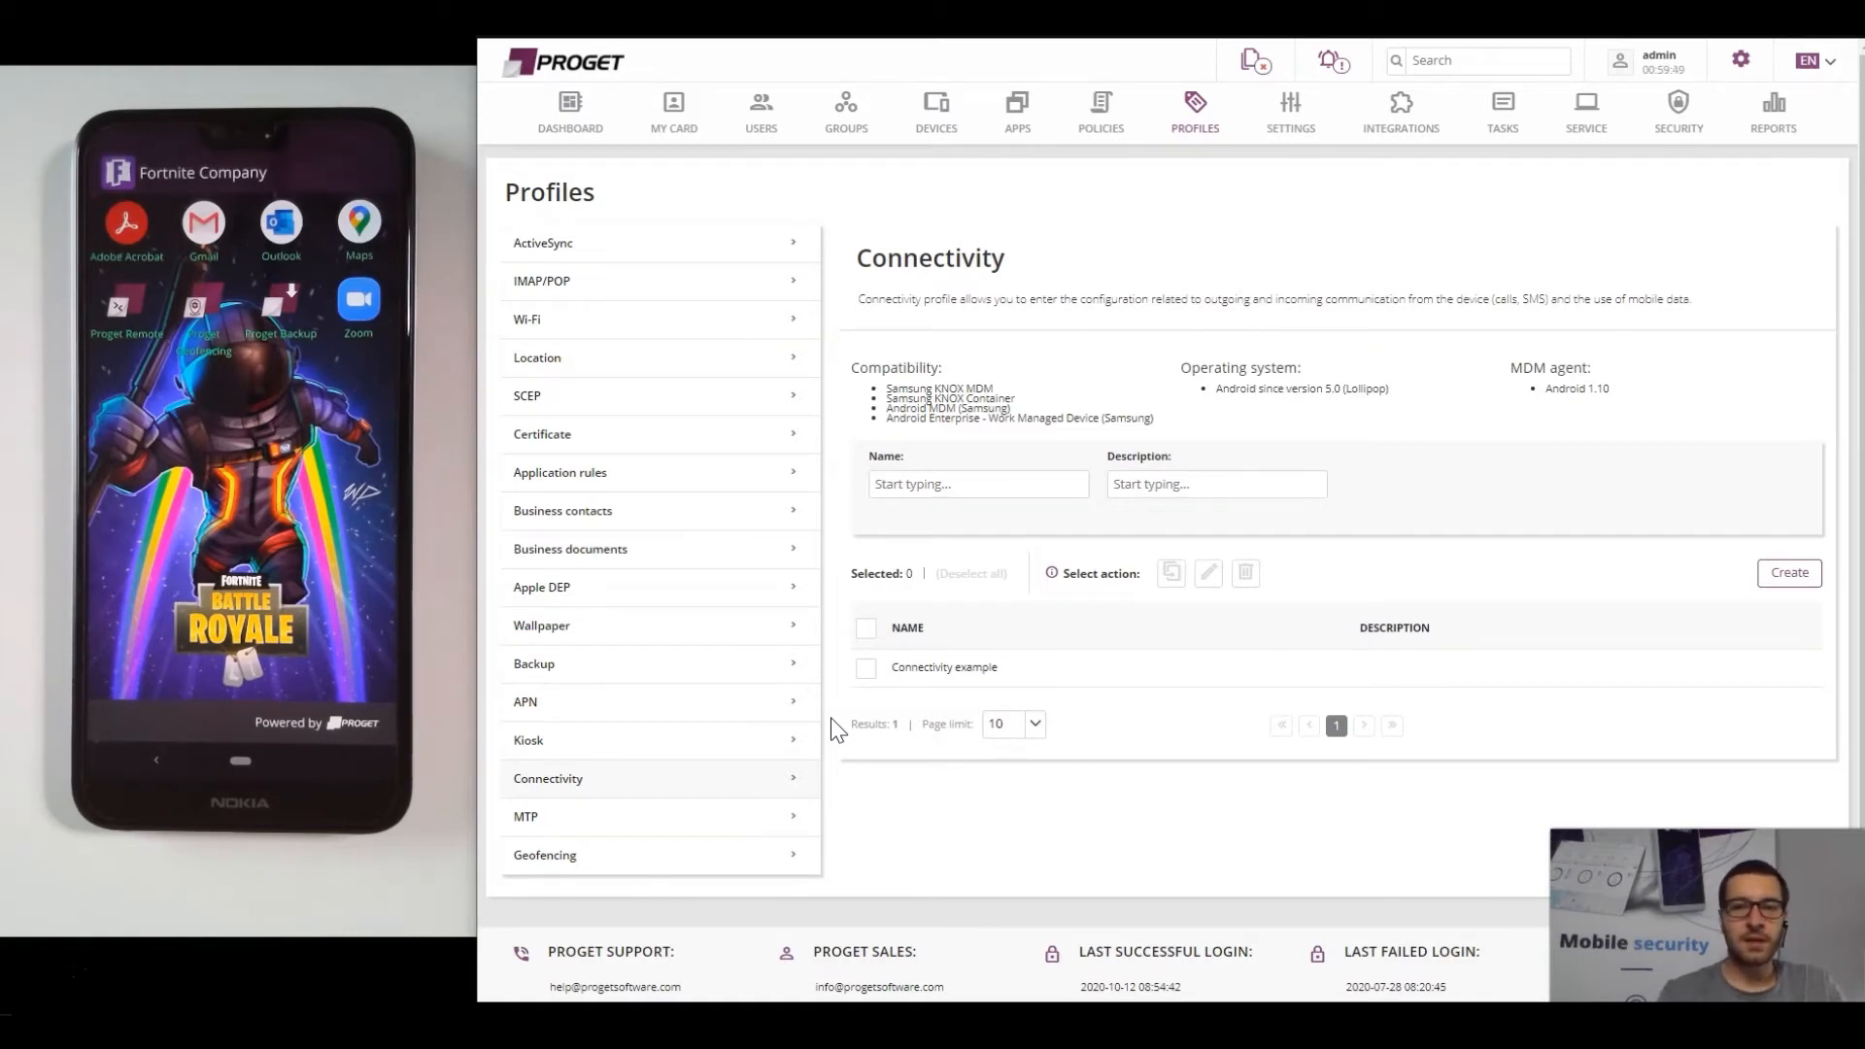
# Examine which device types and operating systems the Connectivity profile is compatible with.
pyautogui.click(959, 680)
pyautogui.moveTo(1169, 419)
pyautogui.mouseDown()
pyautogui.moveTo(1021, 426)
pyautogui.moveTo(1169, 420)
pyautogui.mouseUp()
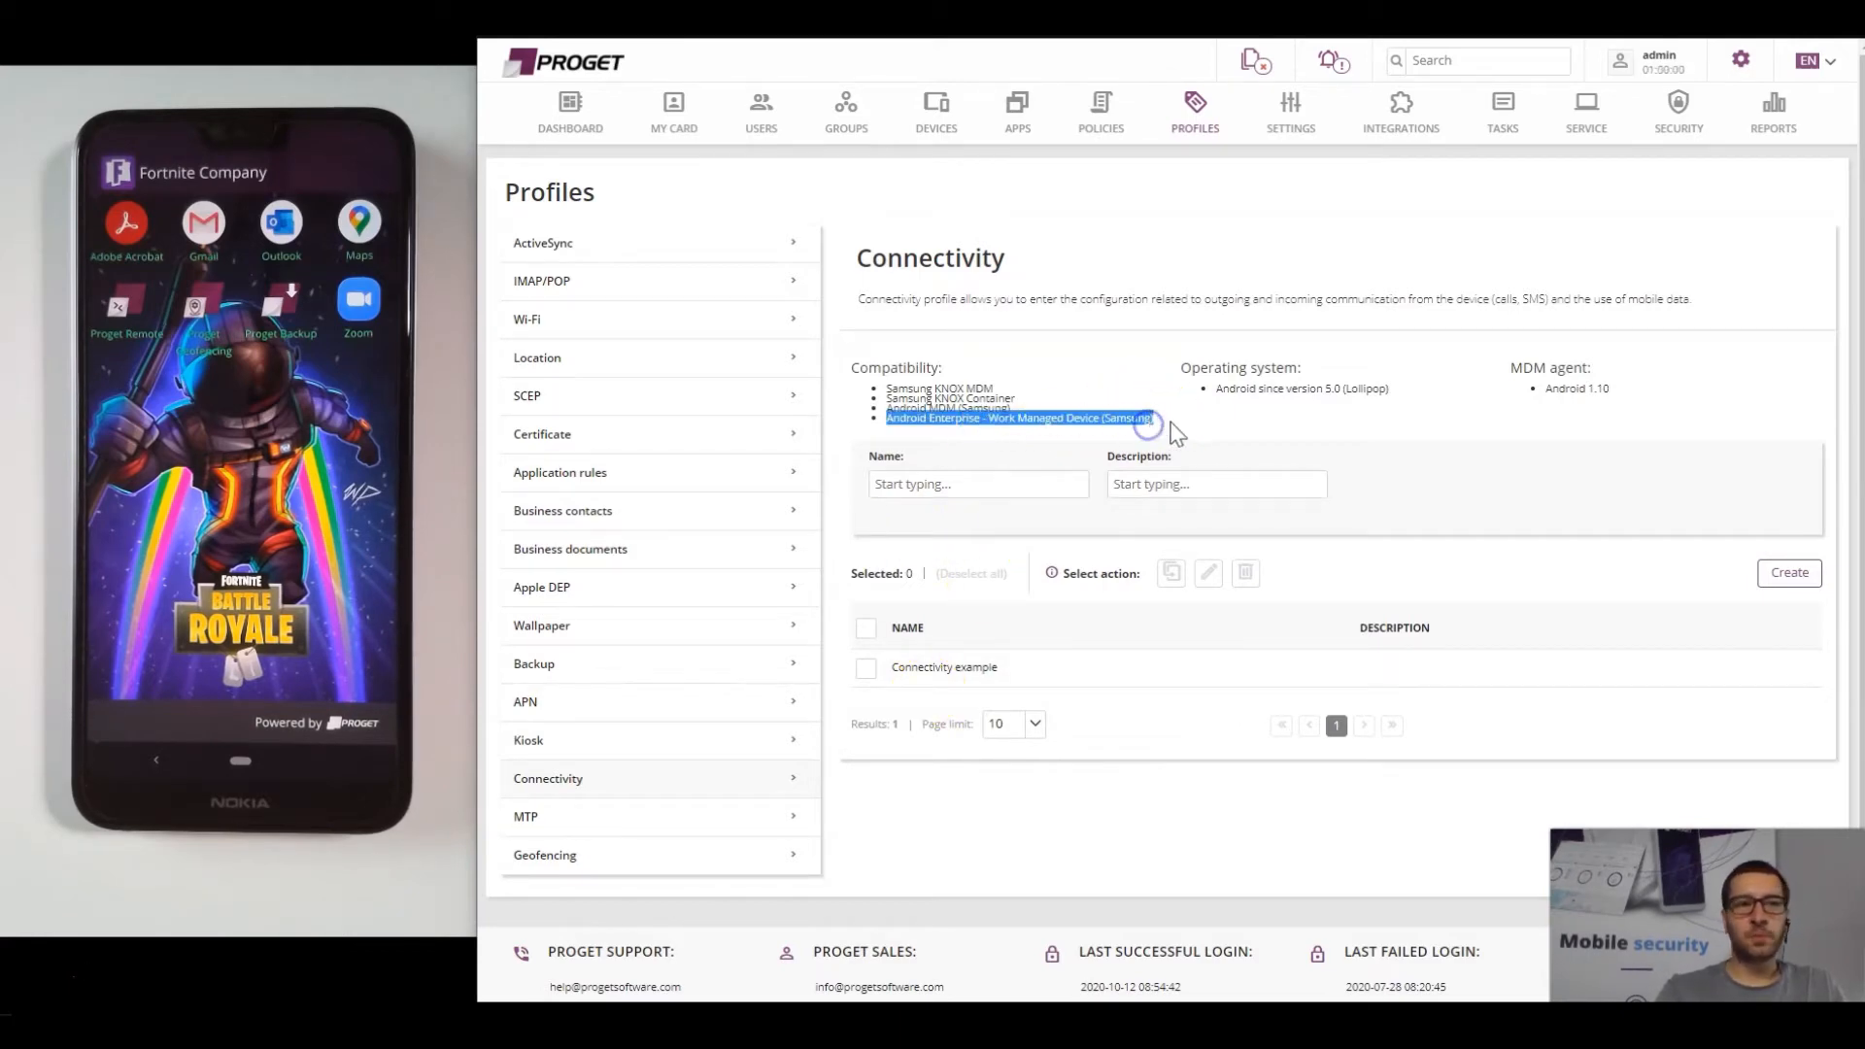
pyautogui.click(1219, 388)
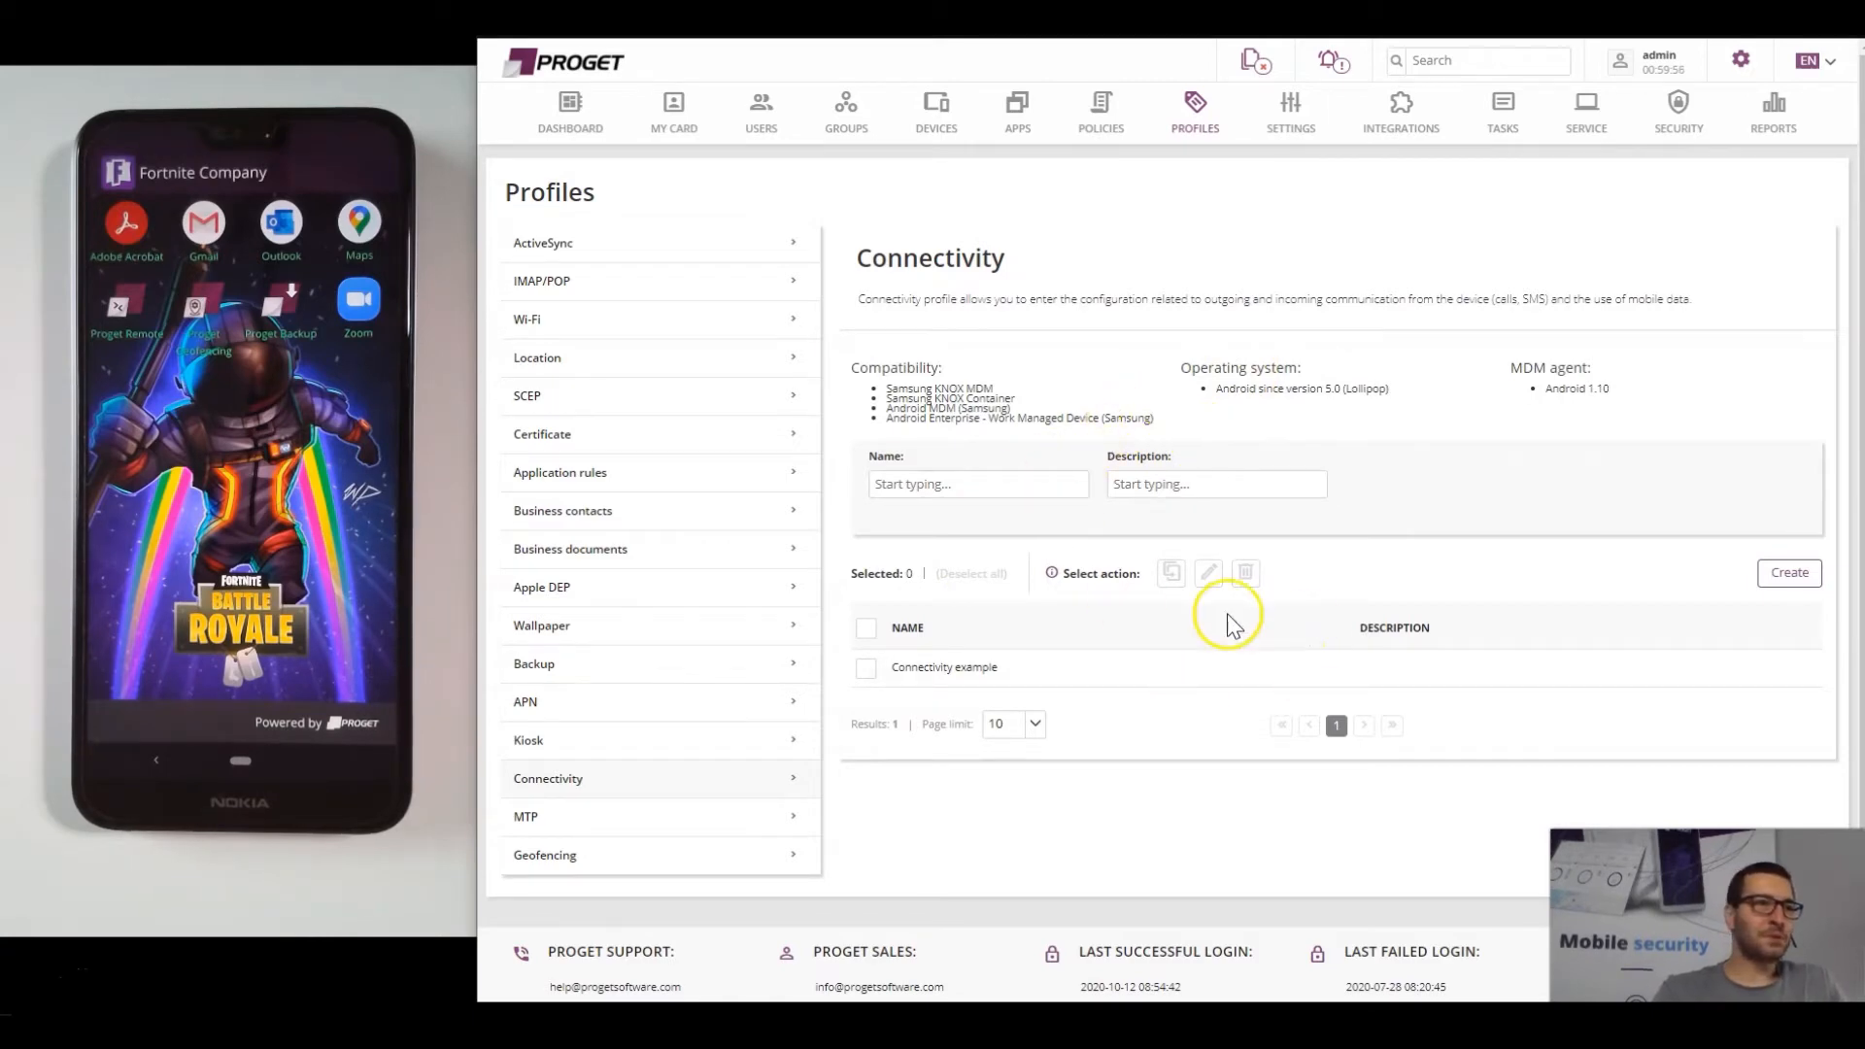
# Open the profile "Connectivity example" for editing and review its rules, whitelist and connectivity configuration.
pyautogui.click(864, 671)
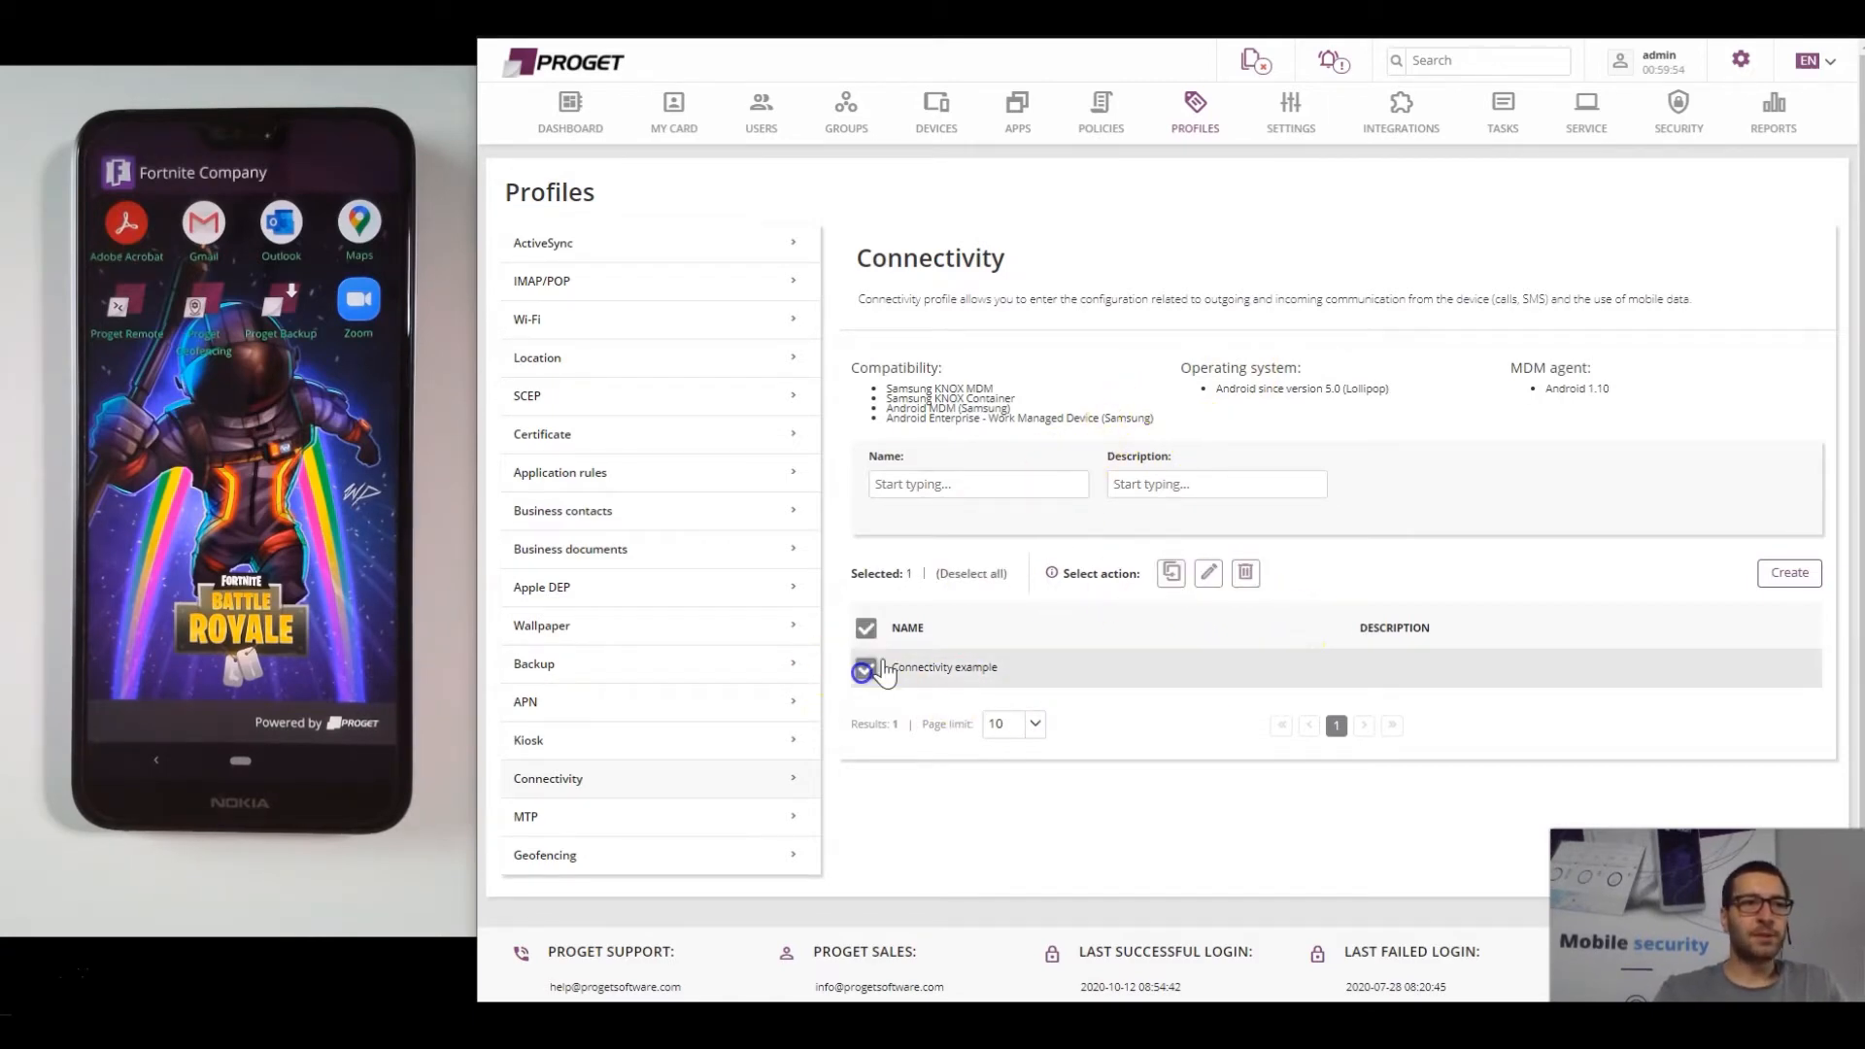
pyautogui.click(1247, 675)
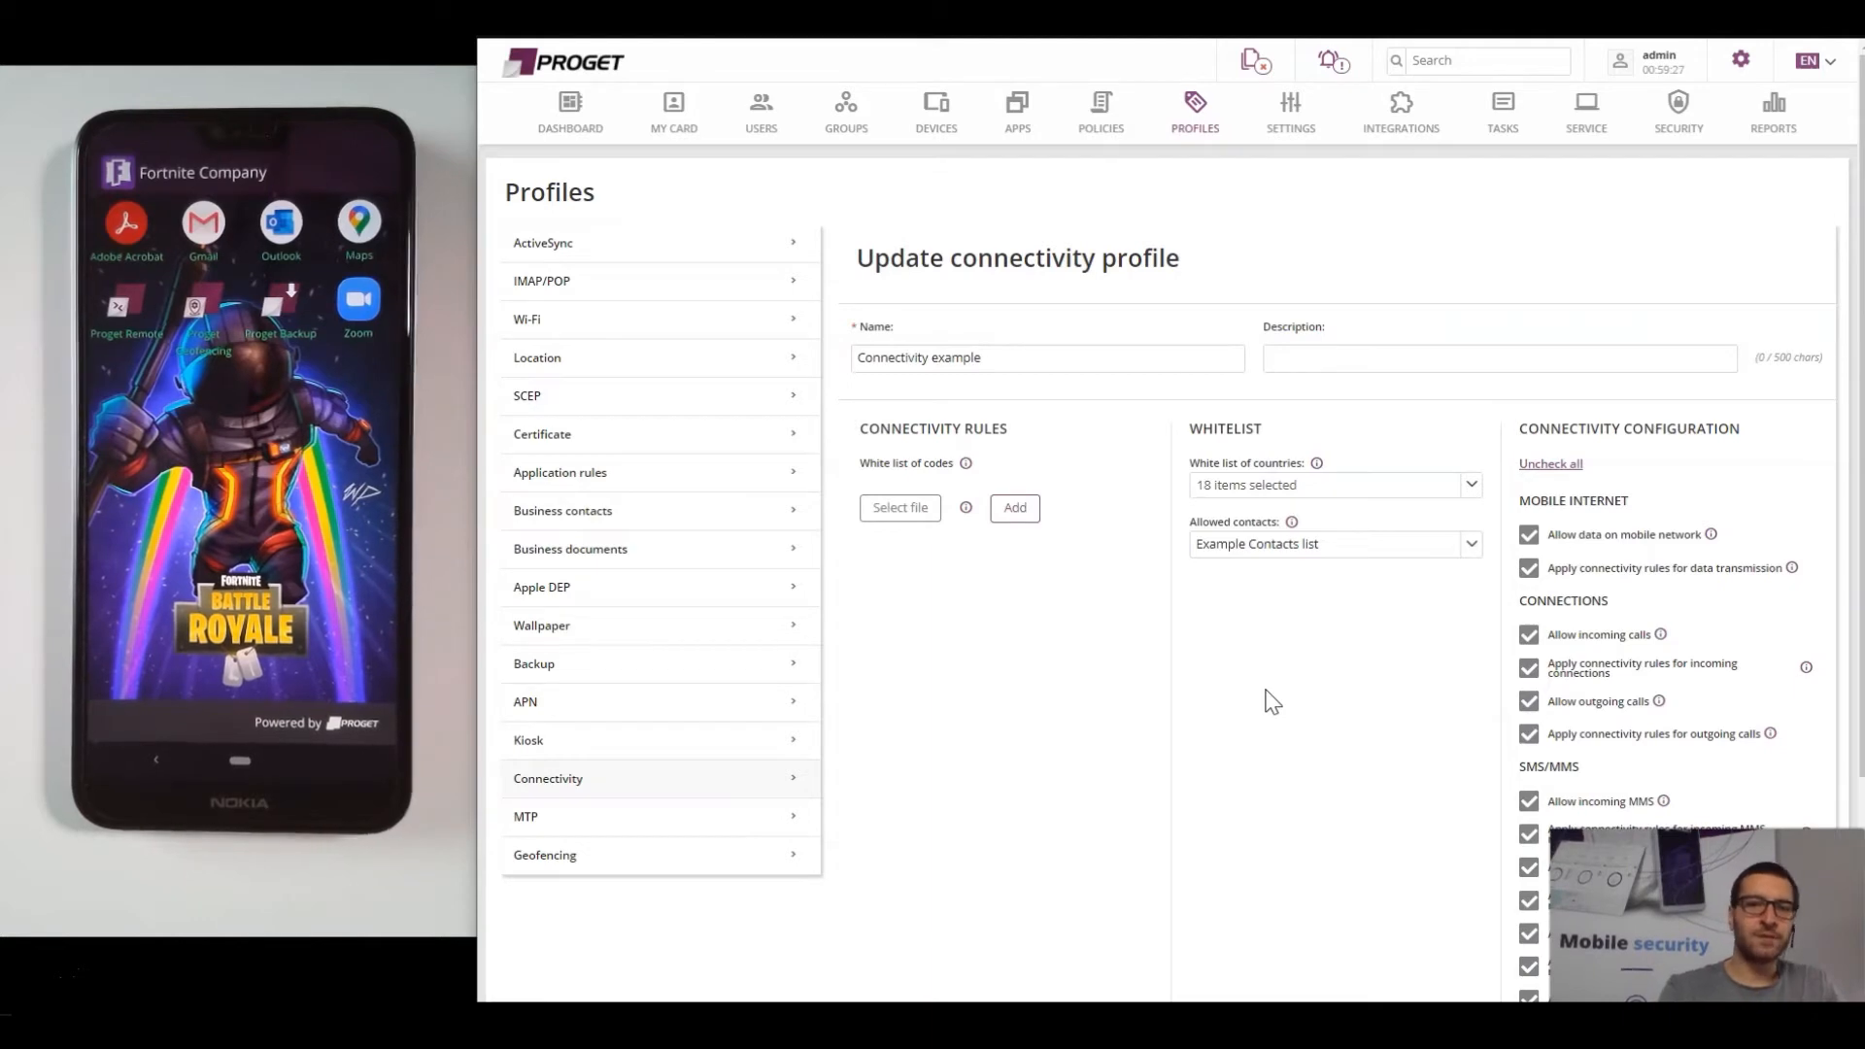
pyautogui.click(1249, 753)
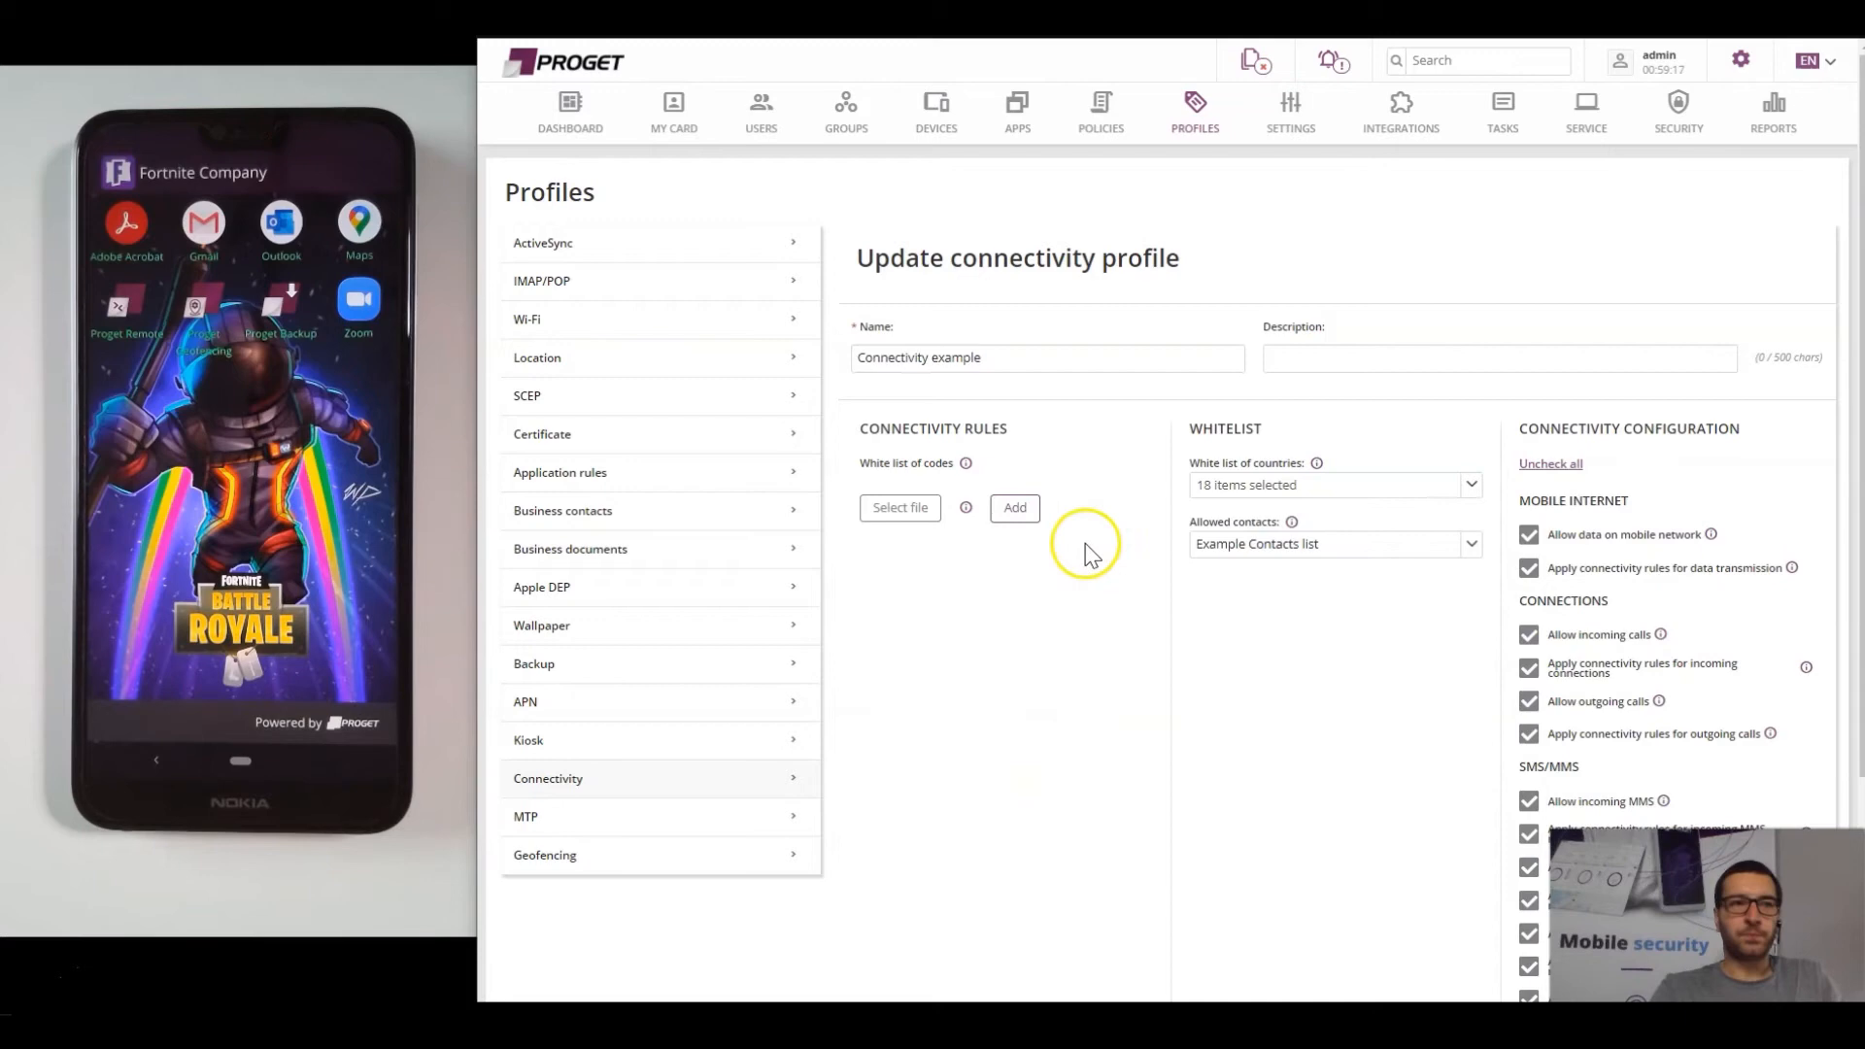
# Go to the e-mail notifications and open the form for adding a notification to review its recipients and events.
pyautogui.click(1324, 78)
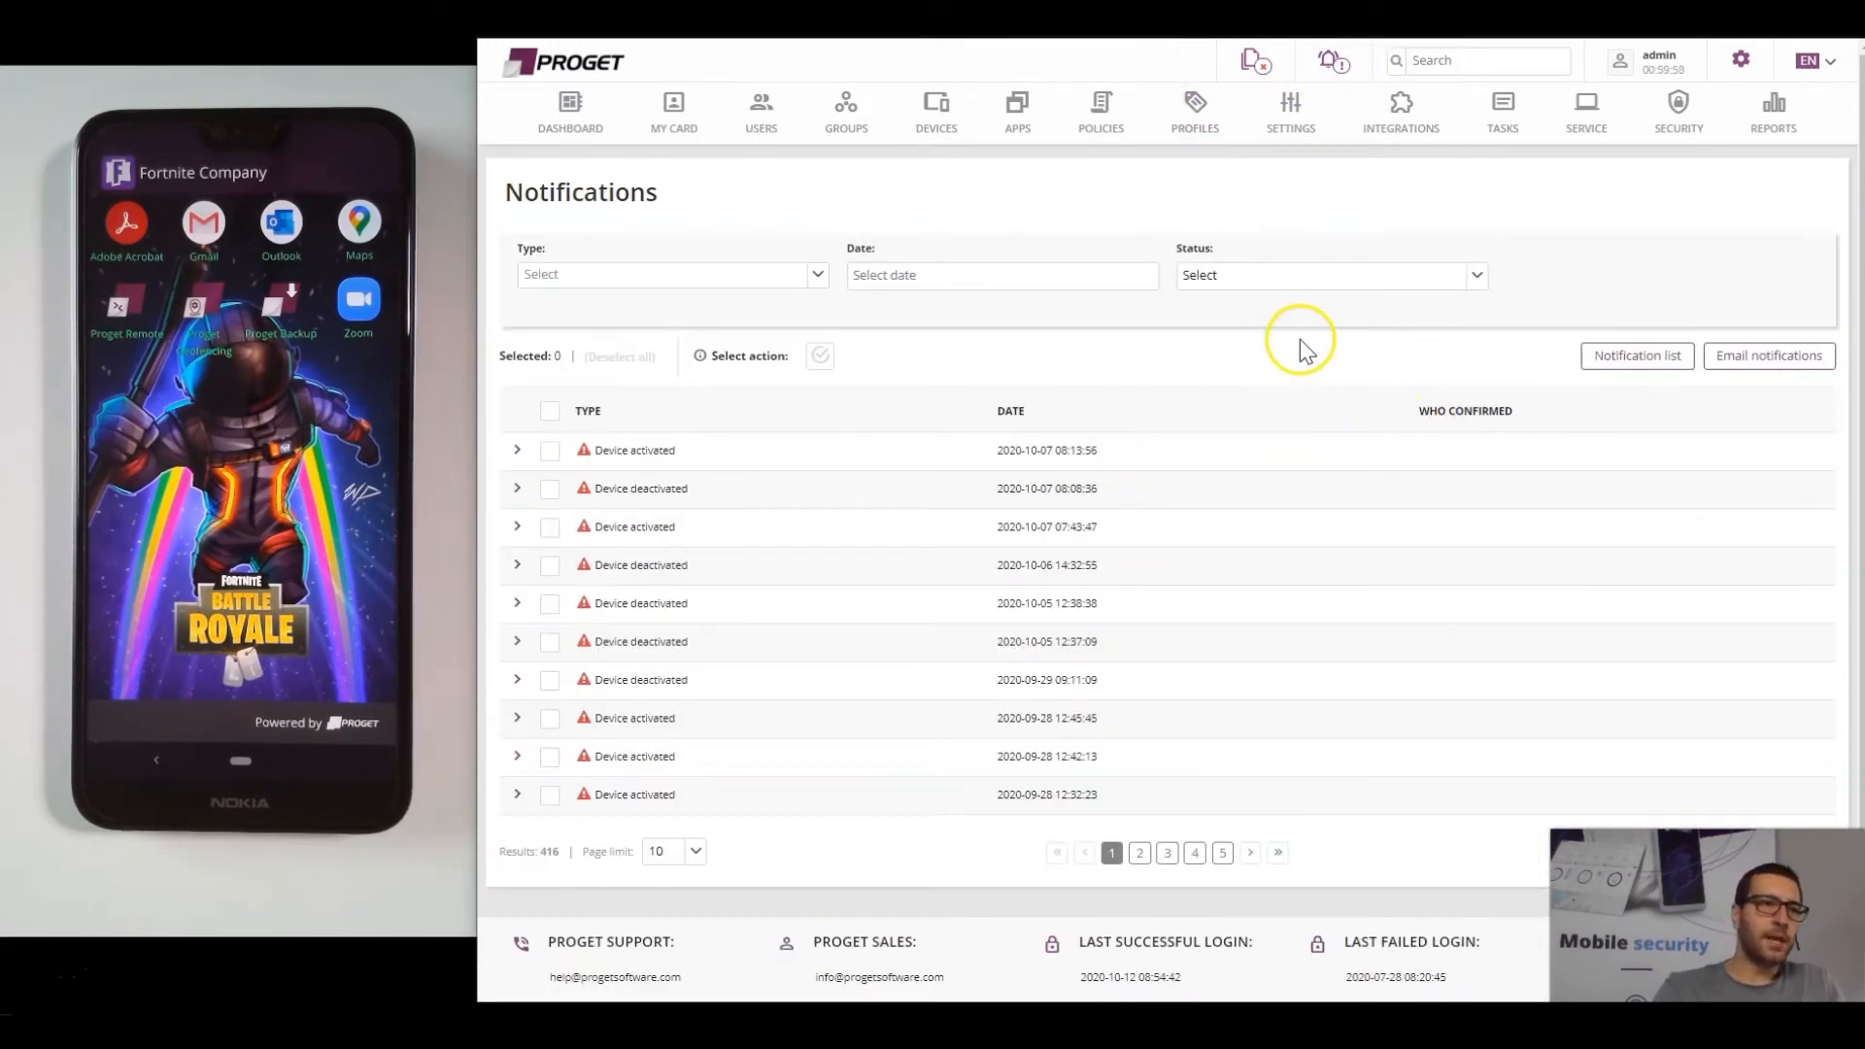
pyautogui.click(1283, 136)
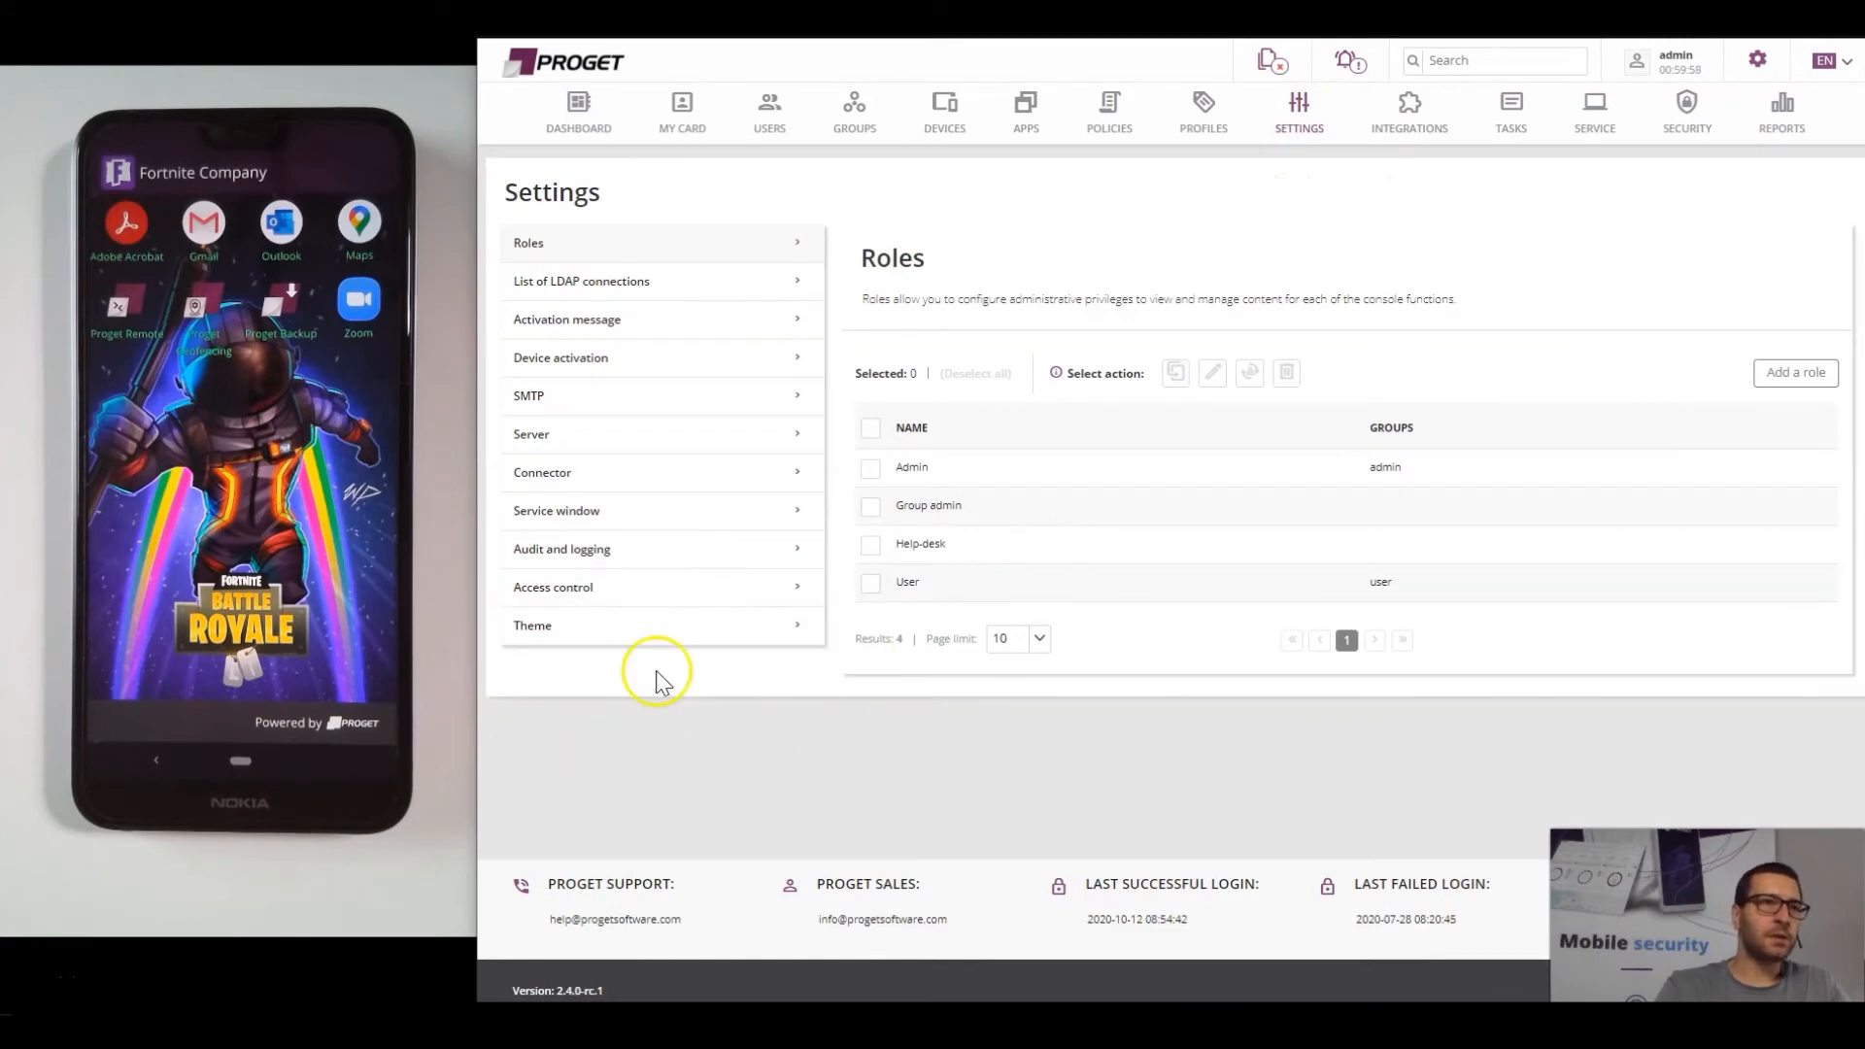
pyautogui.click(1349, 60)
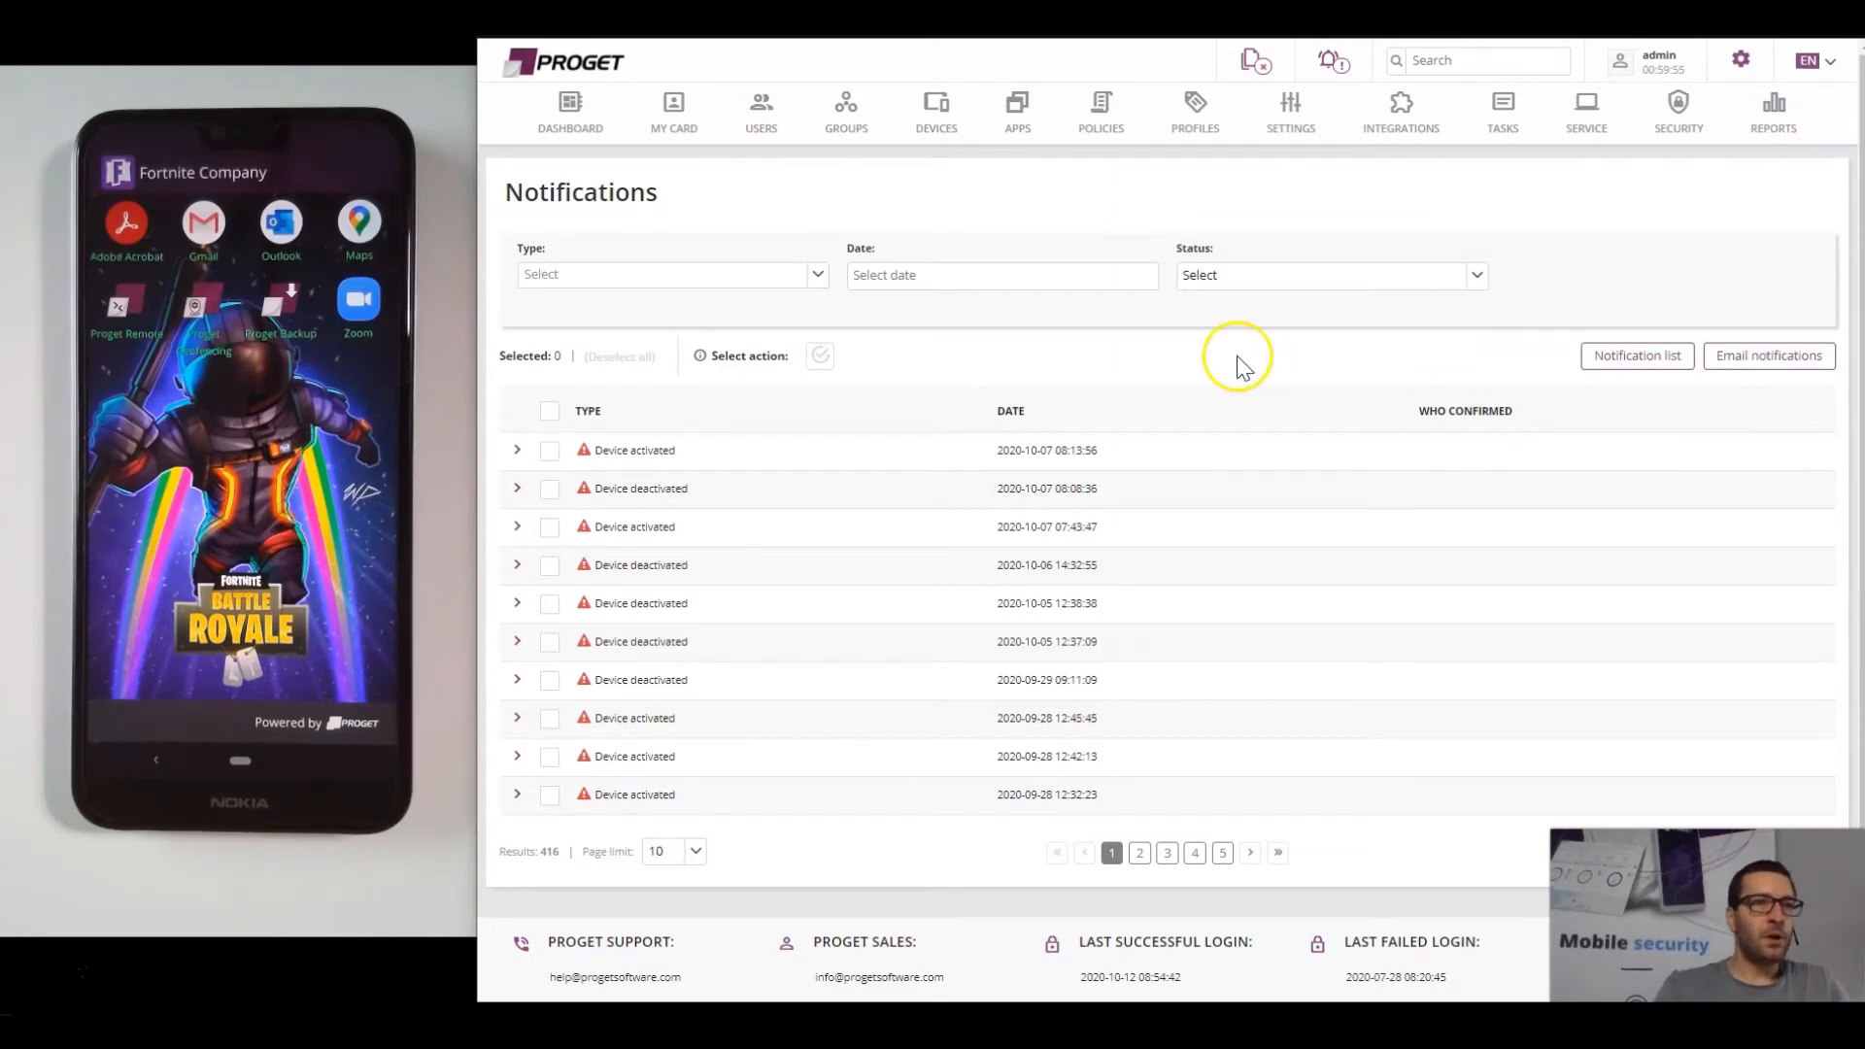
pyautogui.click(1763, 356)
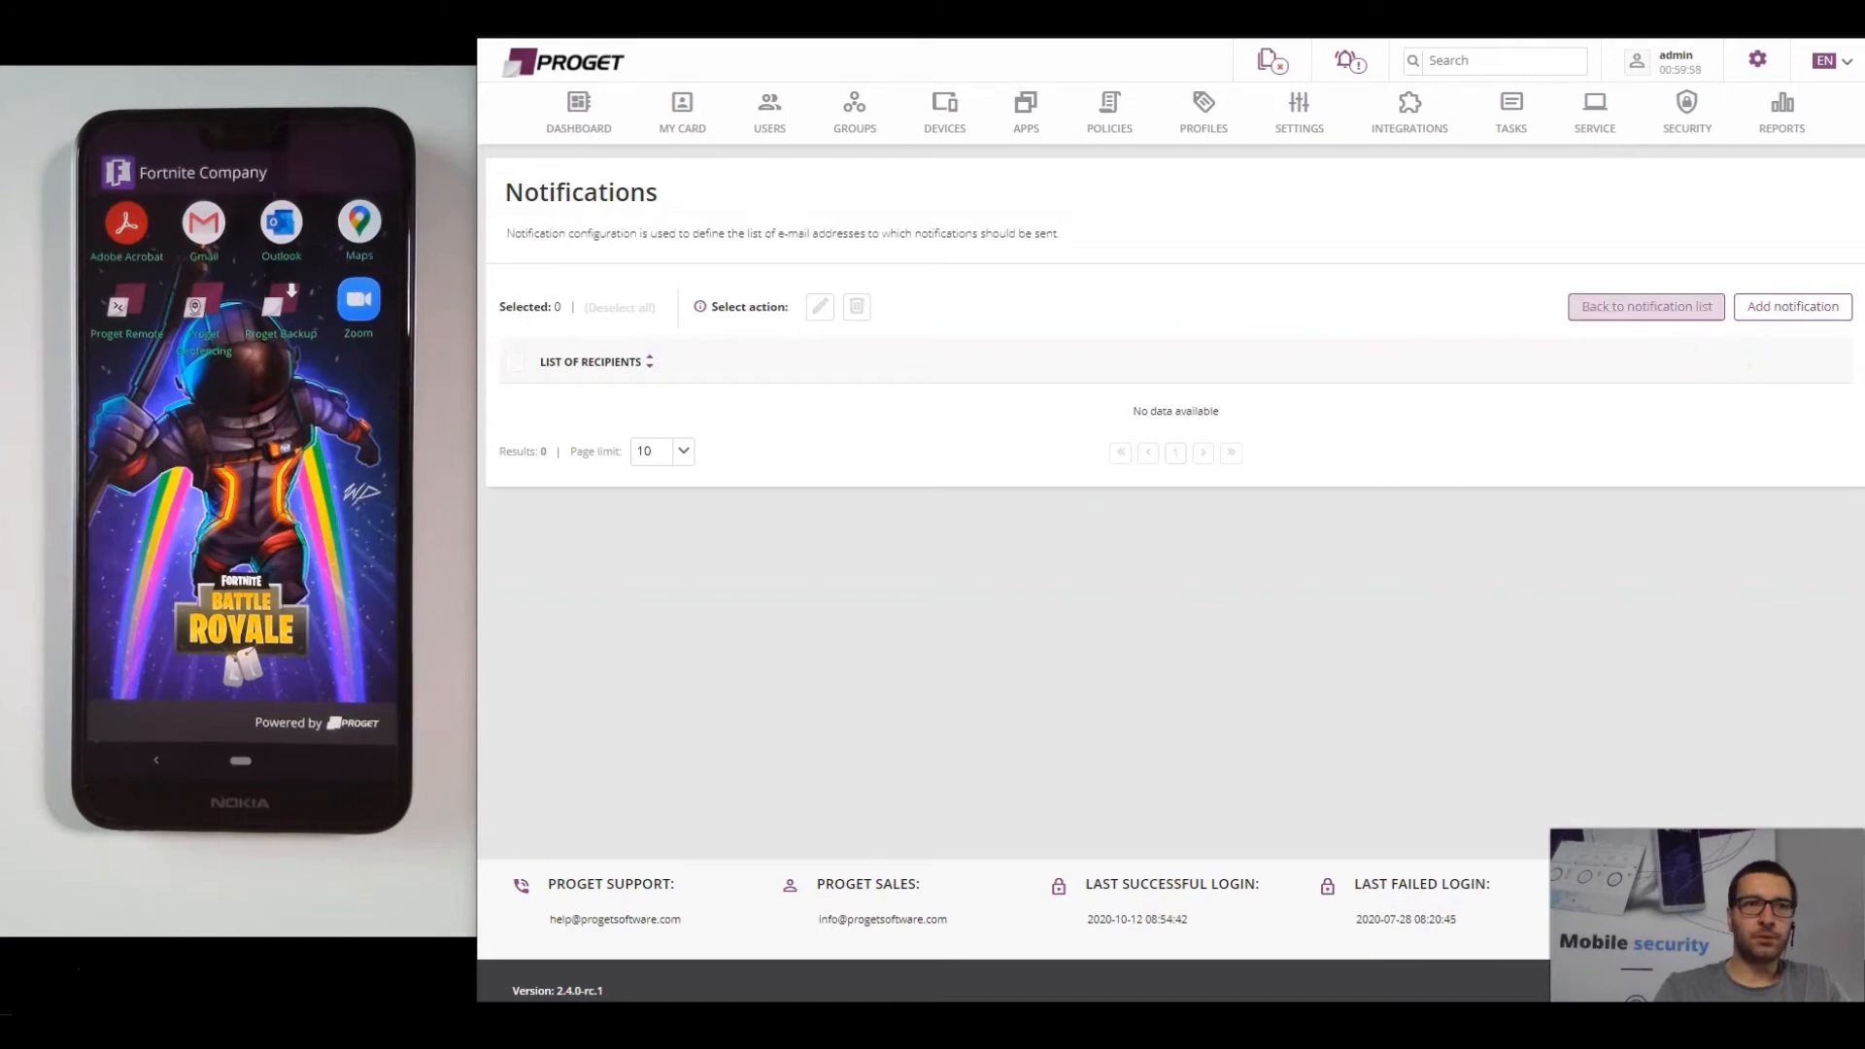
pyautogui.click(1807, 304)
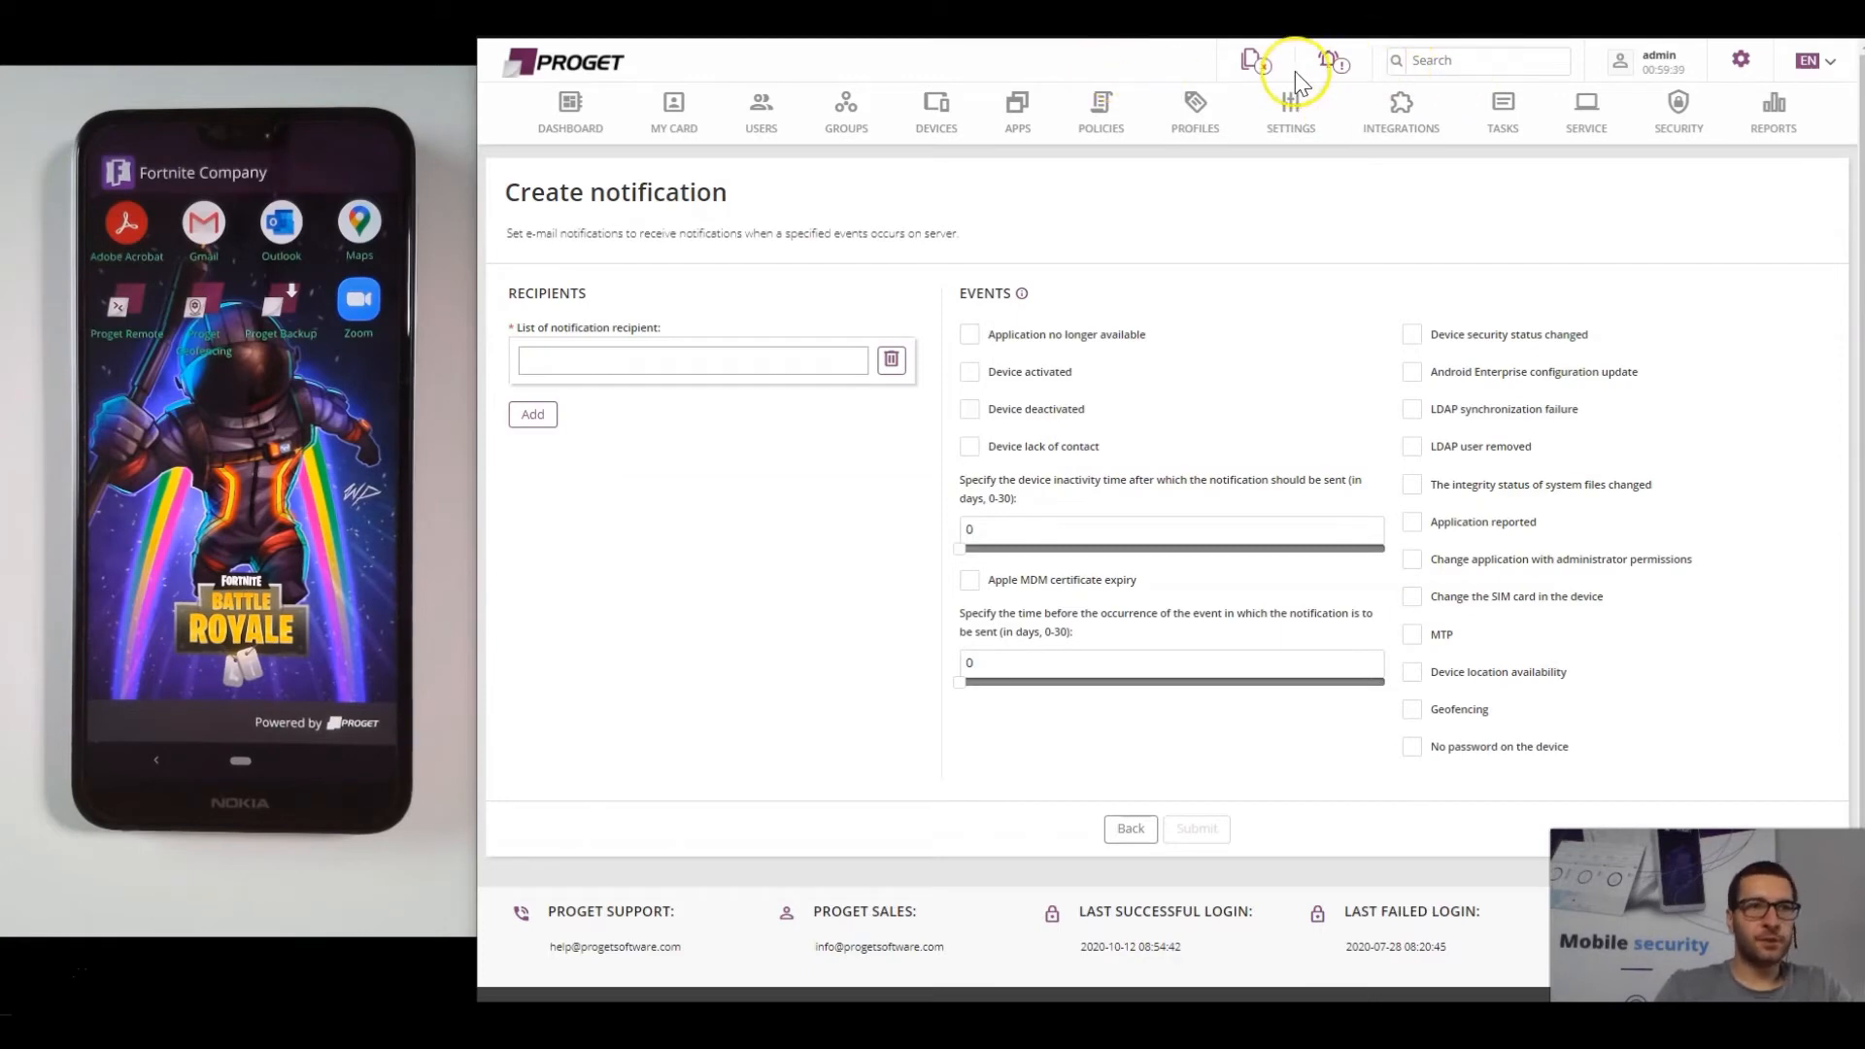
# Clear Device activated and Device deactivated in the notification list selection, and restore the default selection.
pyautogui.click(1331, 64)
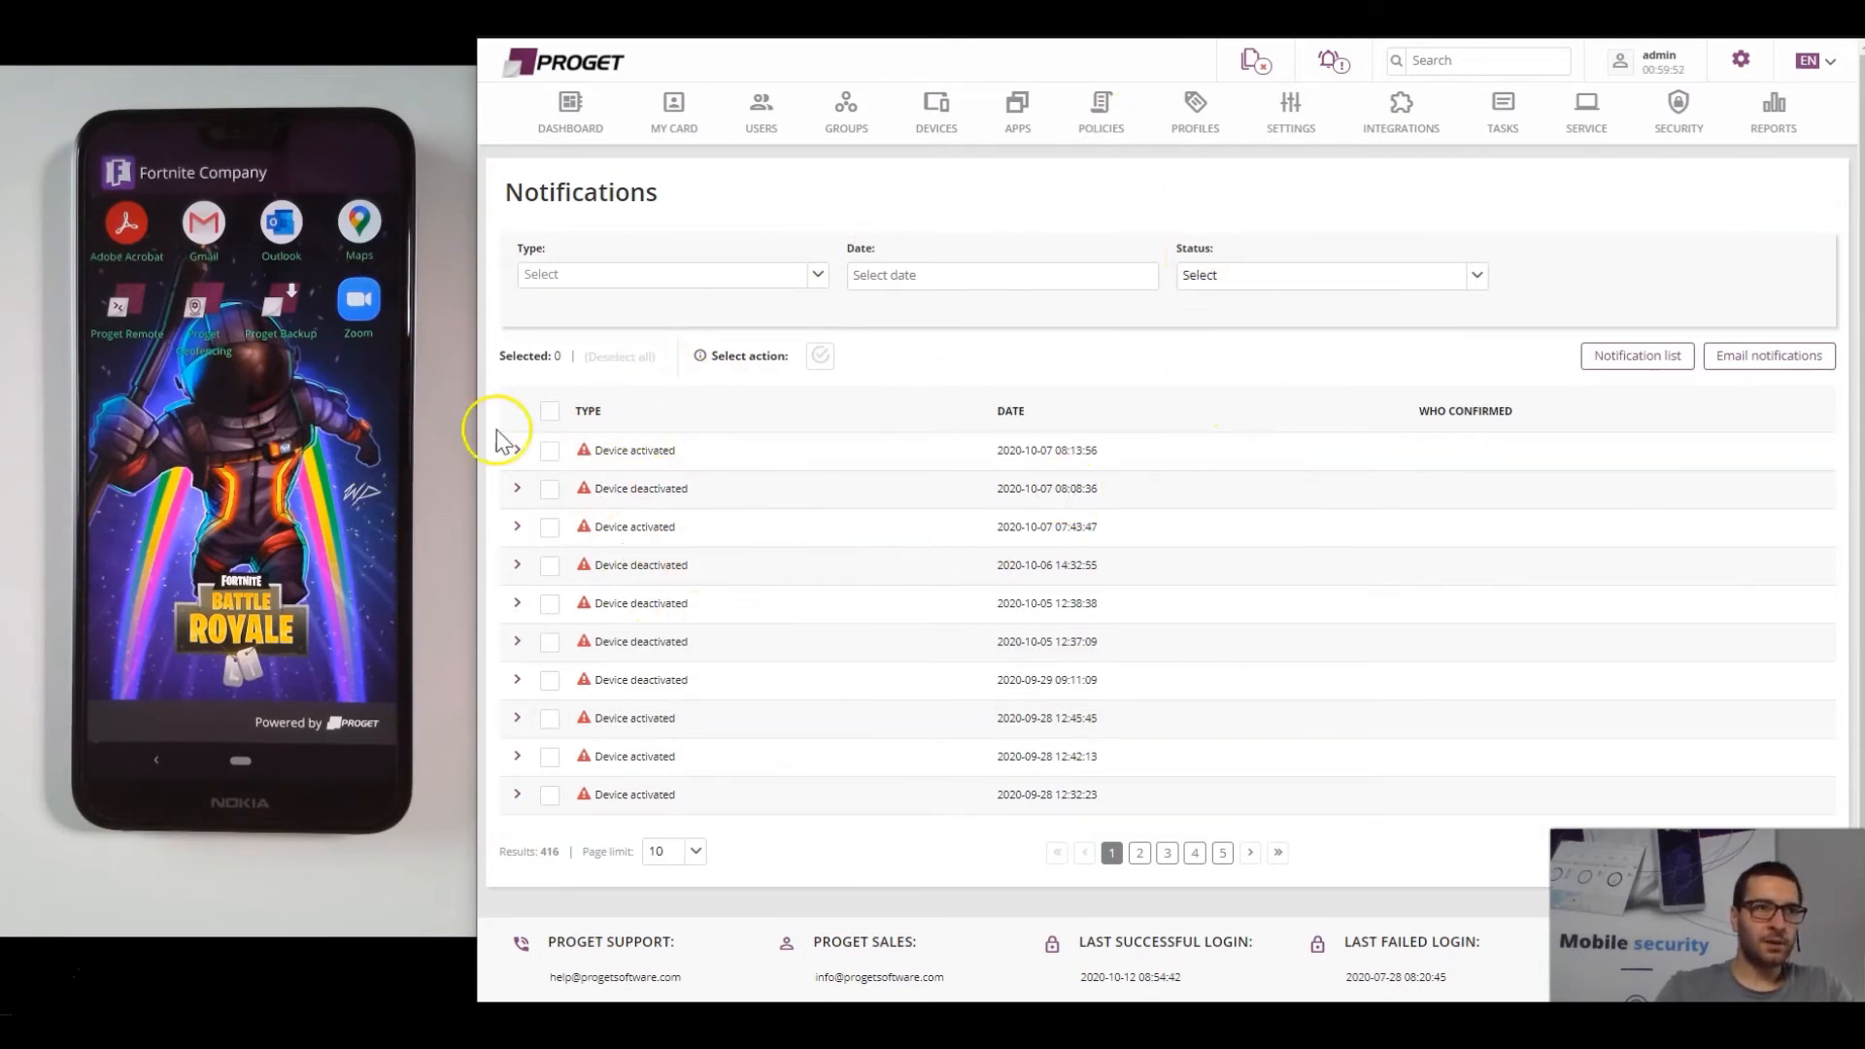
pyautogui.click(1623, 359)
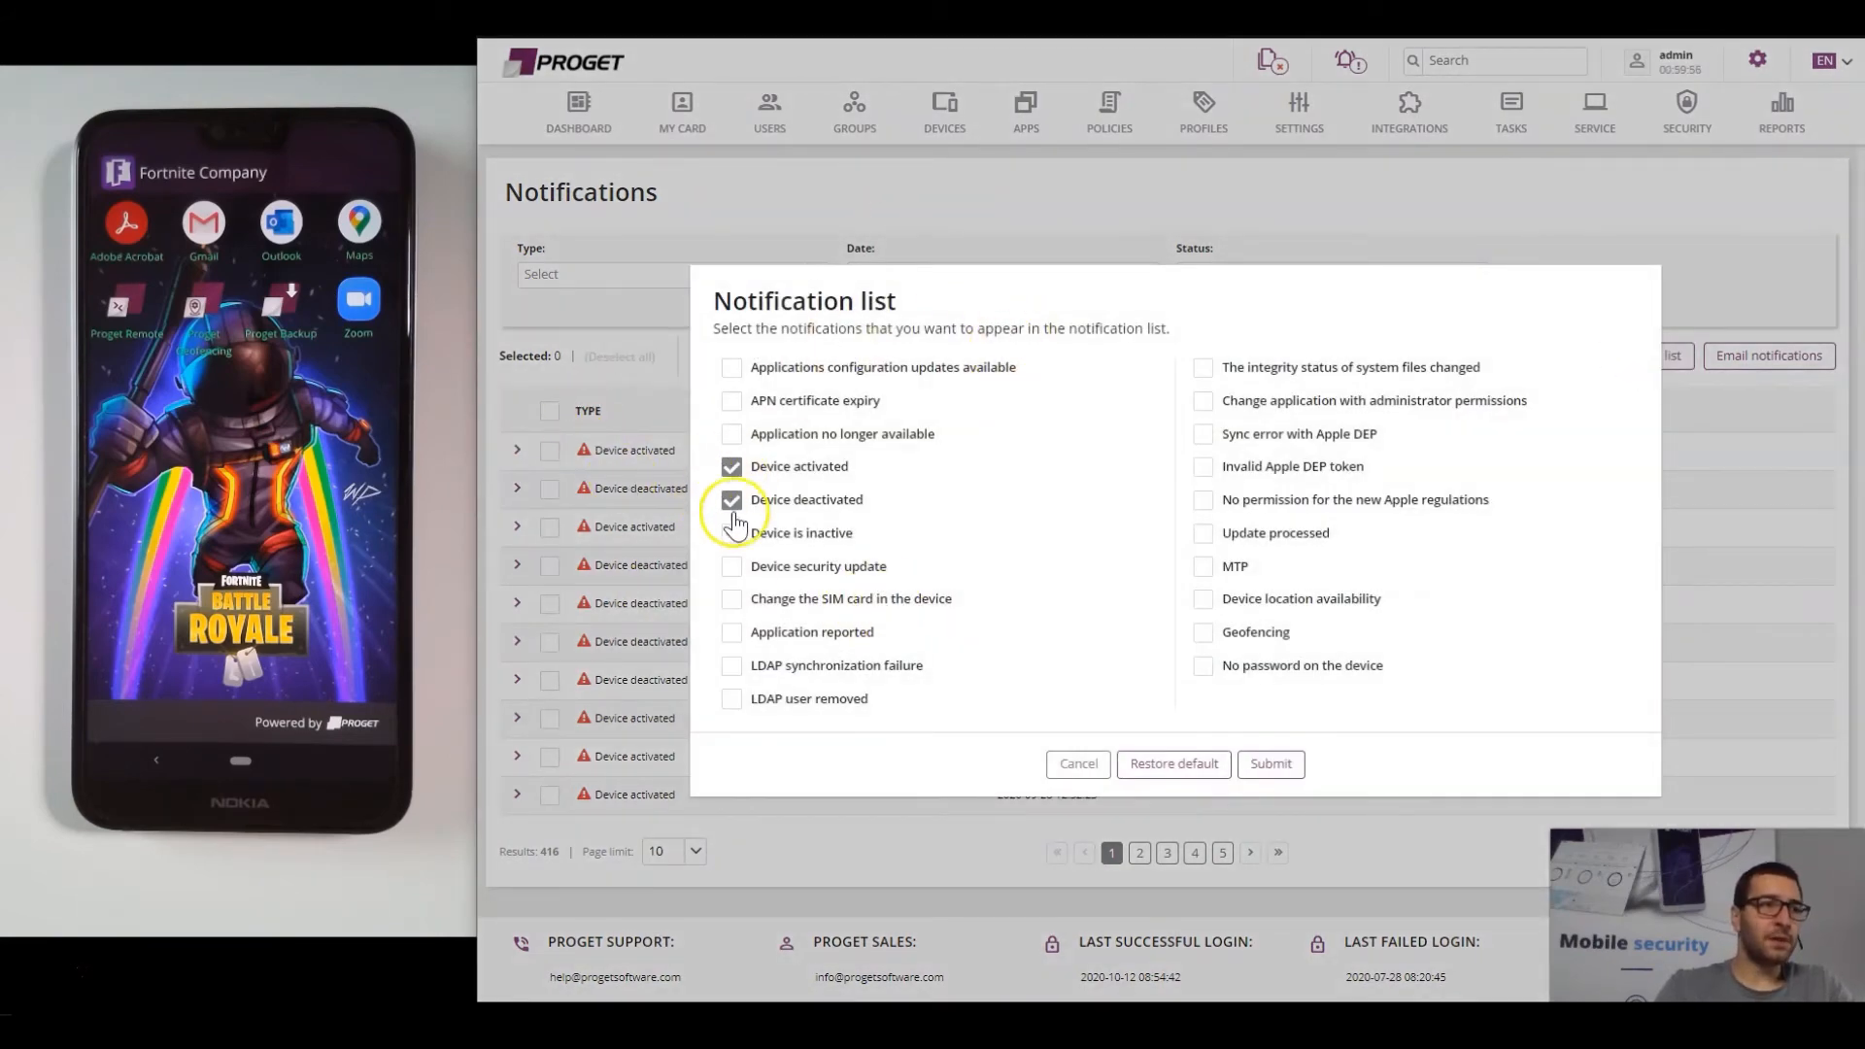
pyautogui.click(732, 468)
pyautogui.click(730, 501)
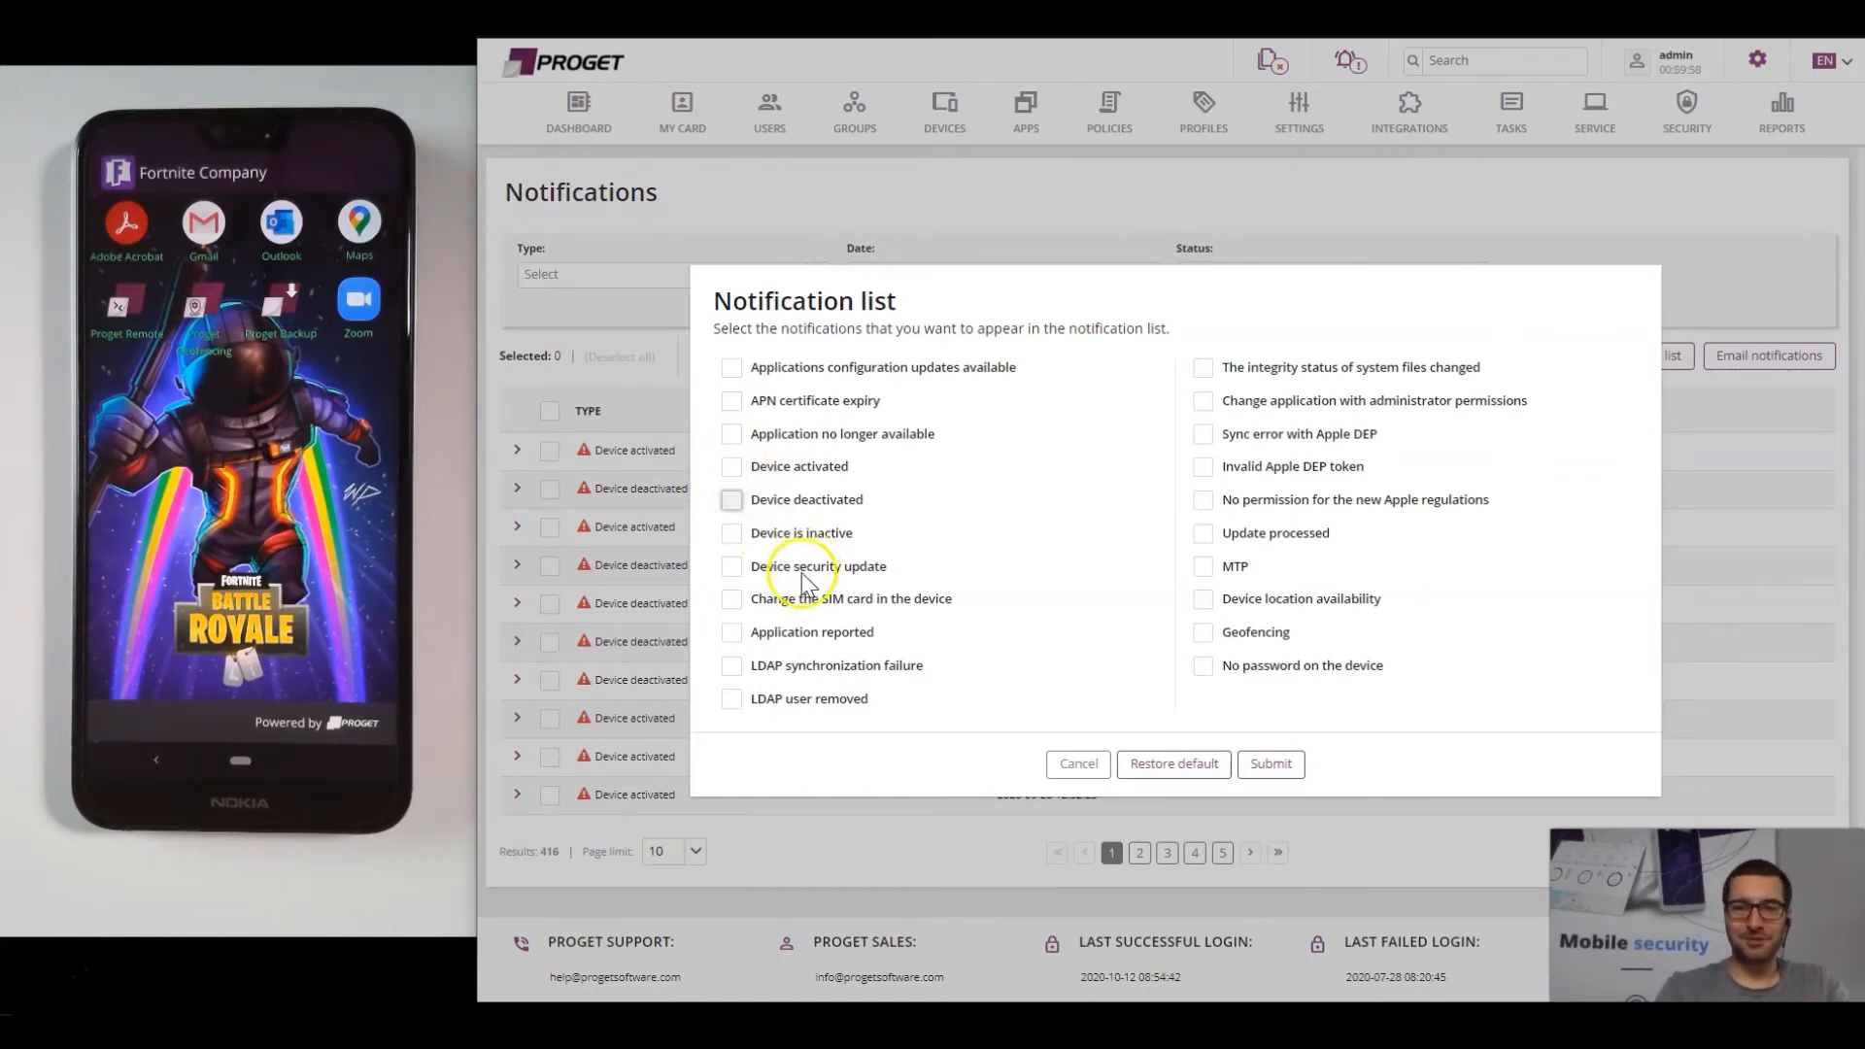
pyautogui.click(1174, 764)
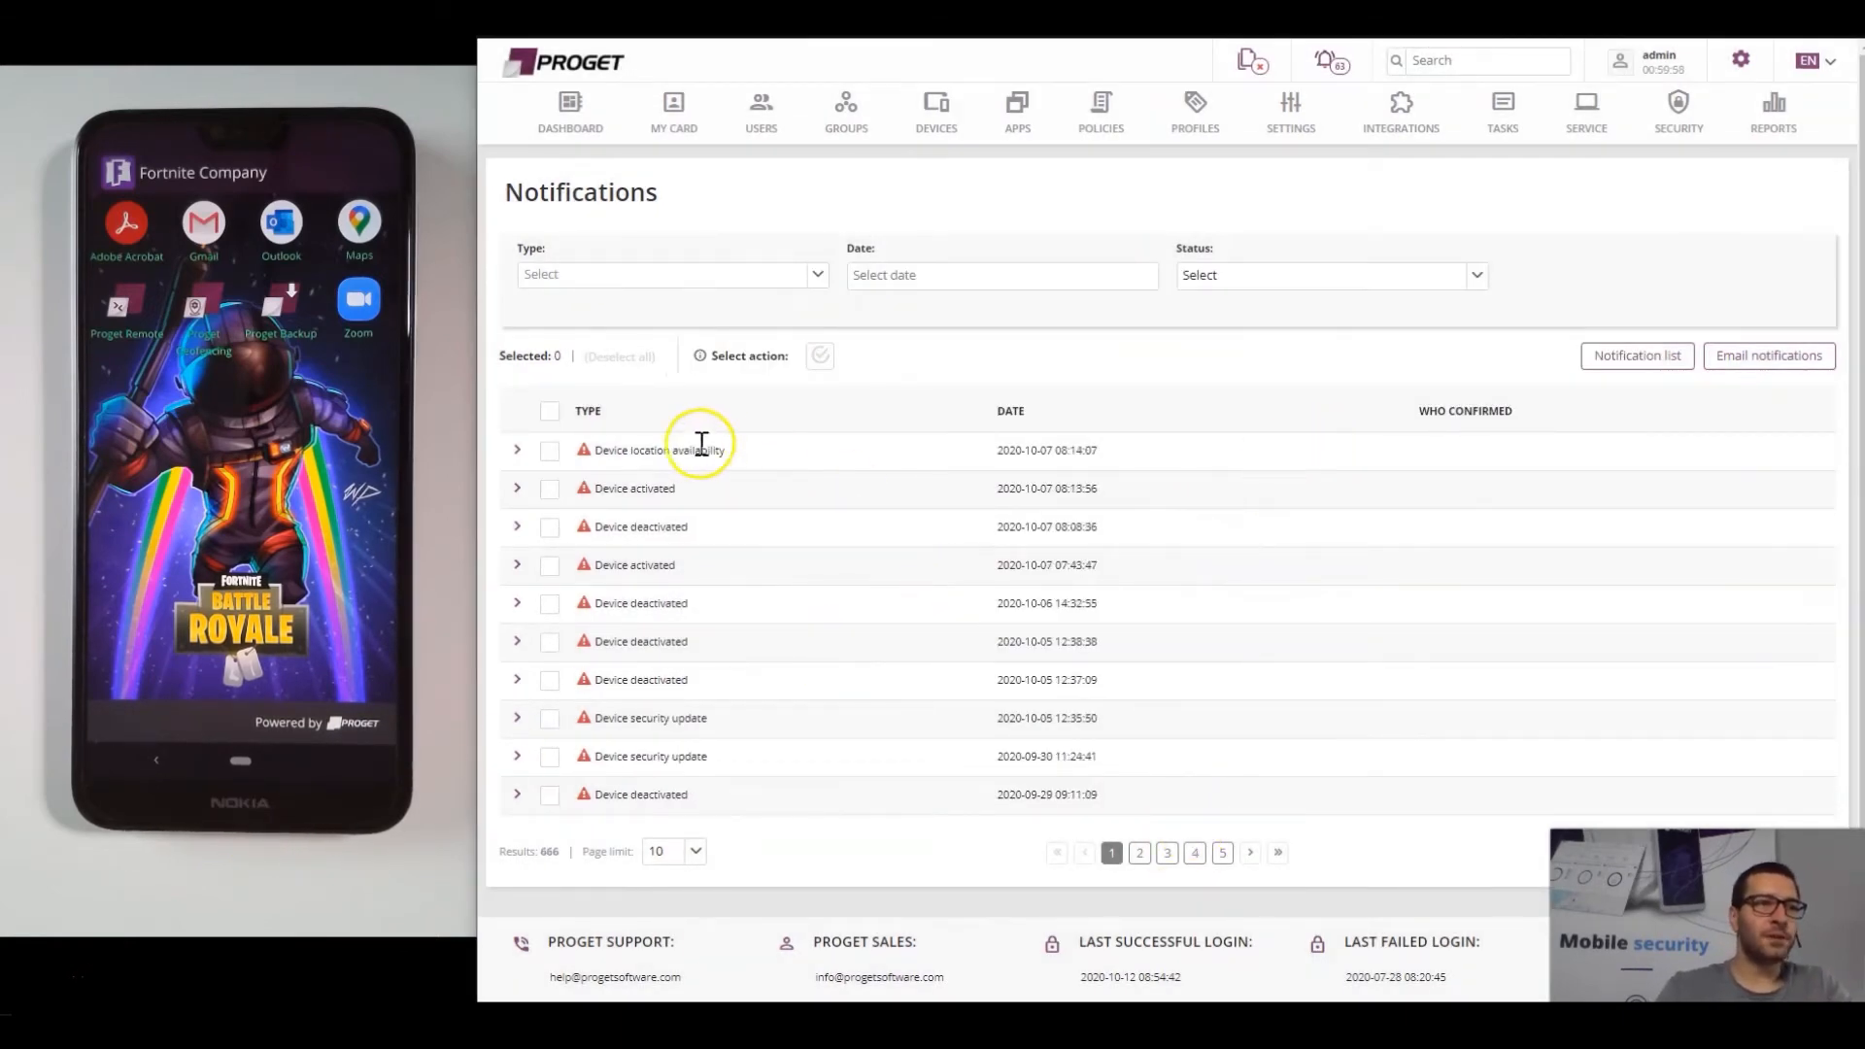
# Examine the notification types listed with the default selection, such as location availability and security updates.
pyautogui.moveTo(763, 465); pyautogui.dragTo(589, 449)
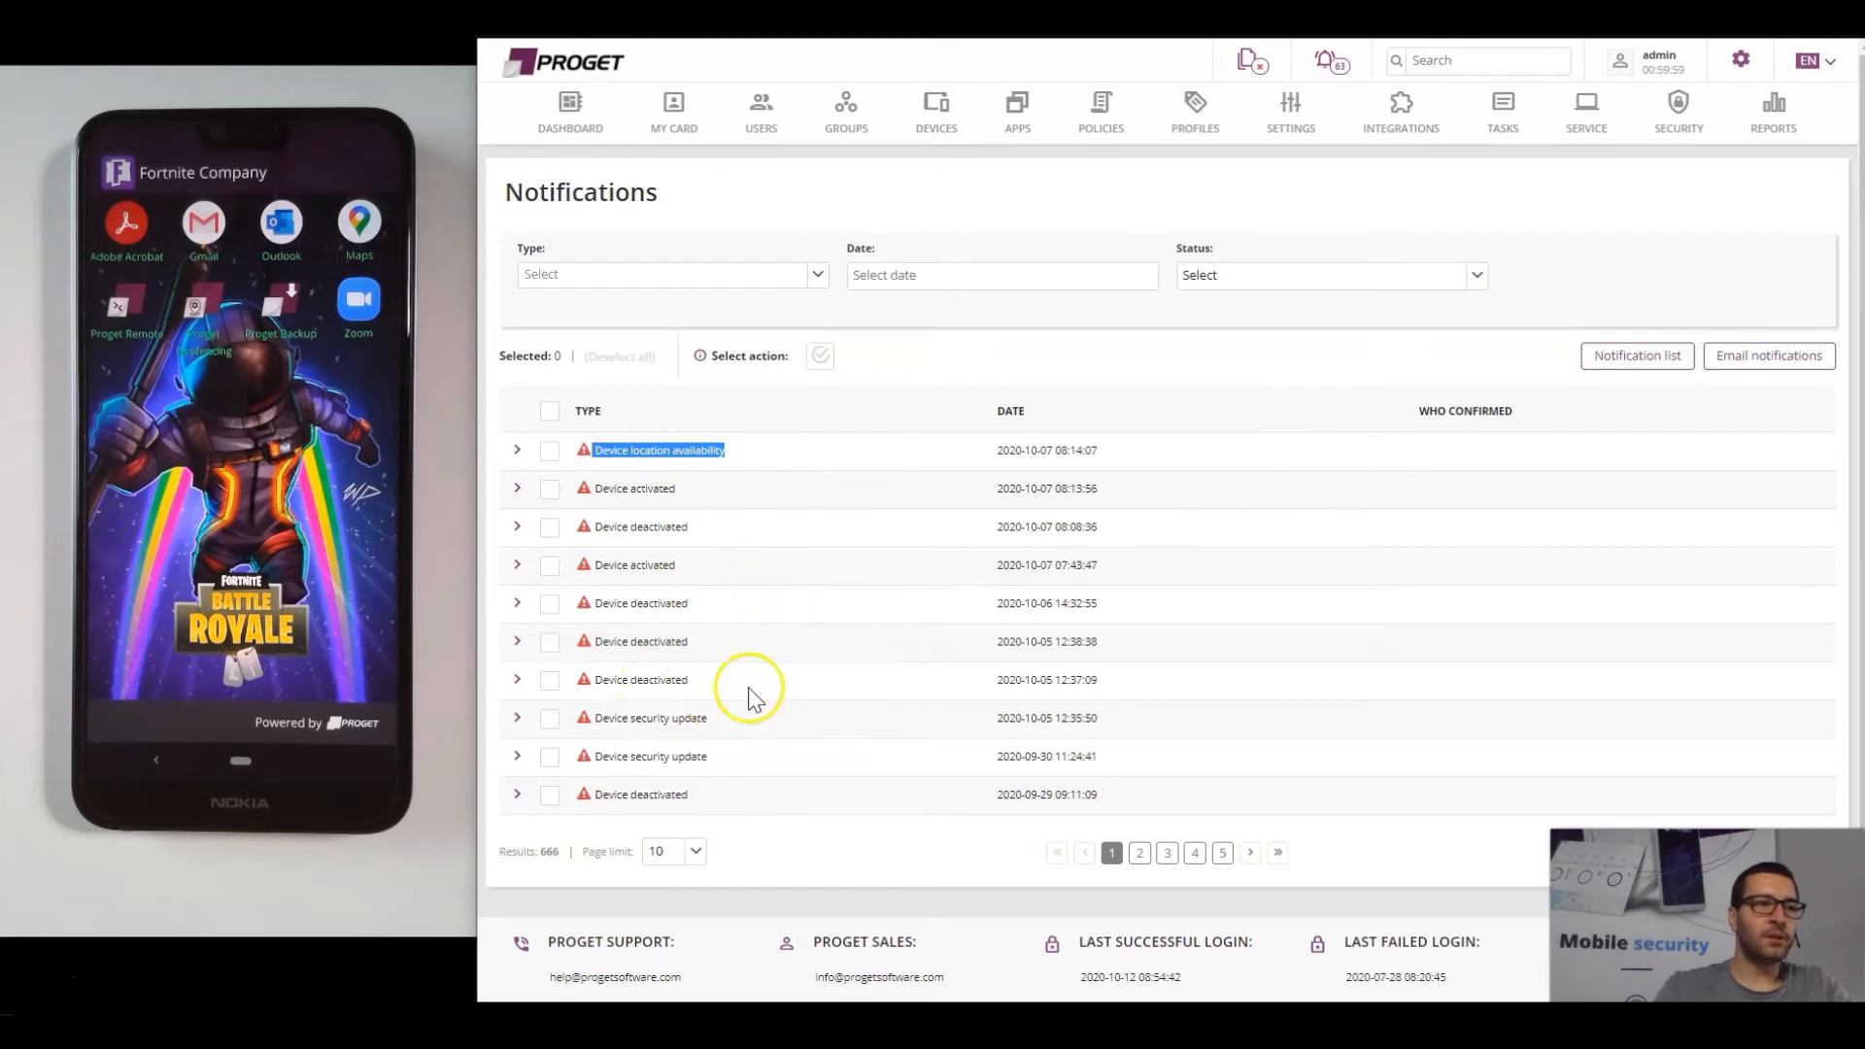
pyautogui.moveTo(729, 720); pyautogui.dragTo(542, 728)
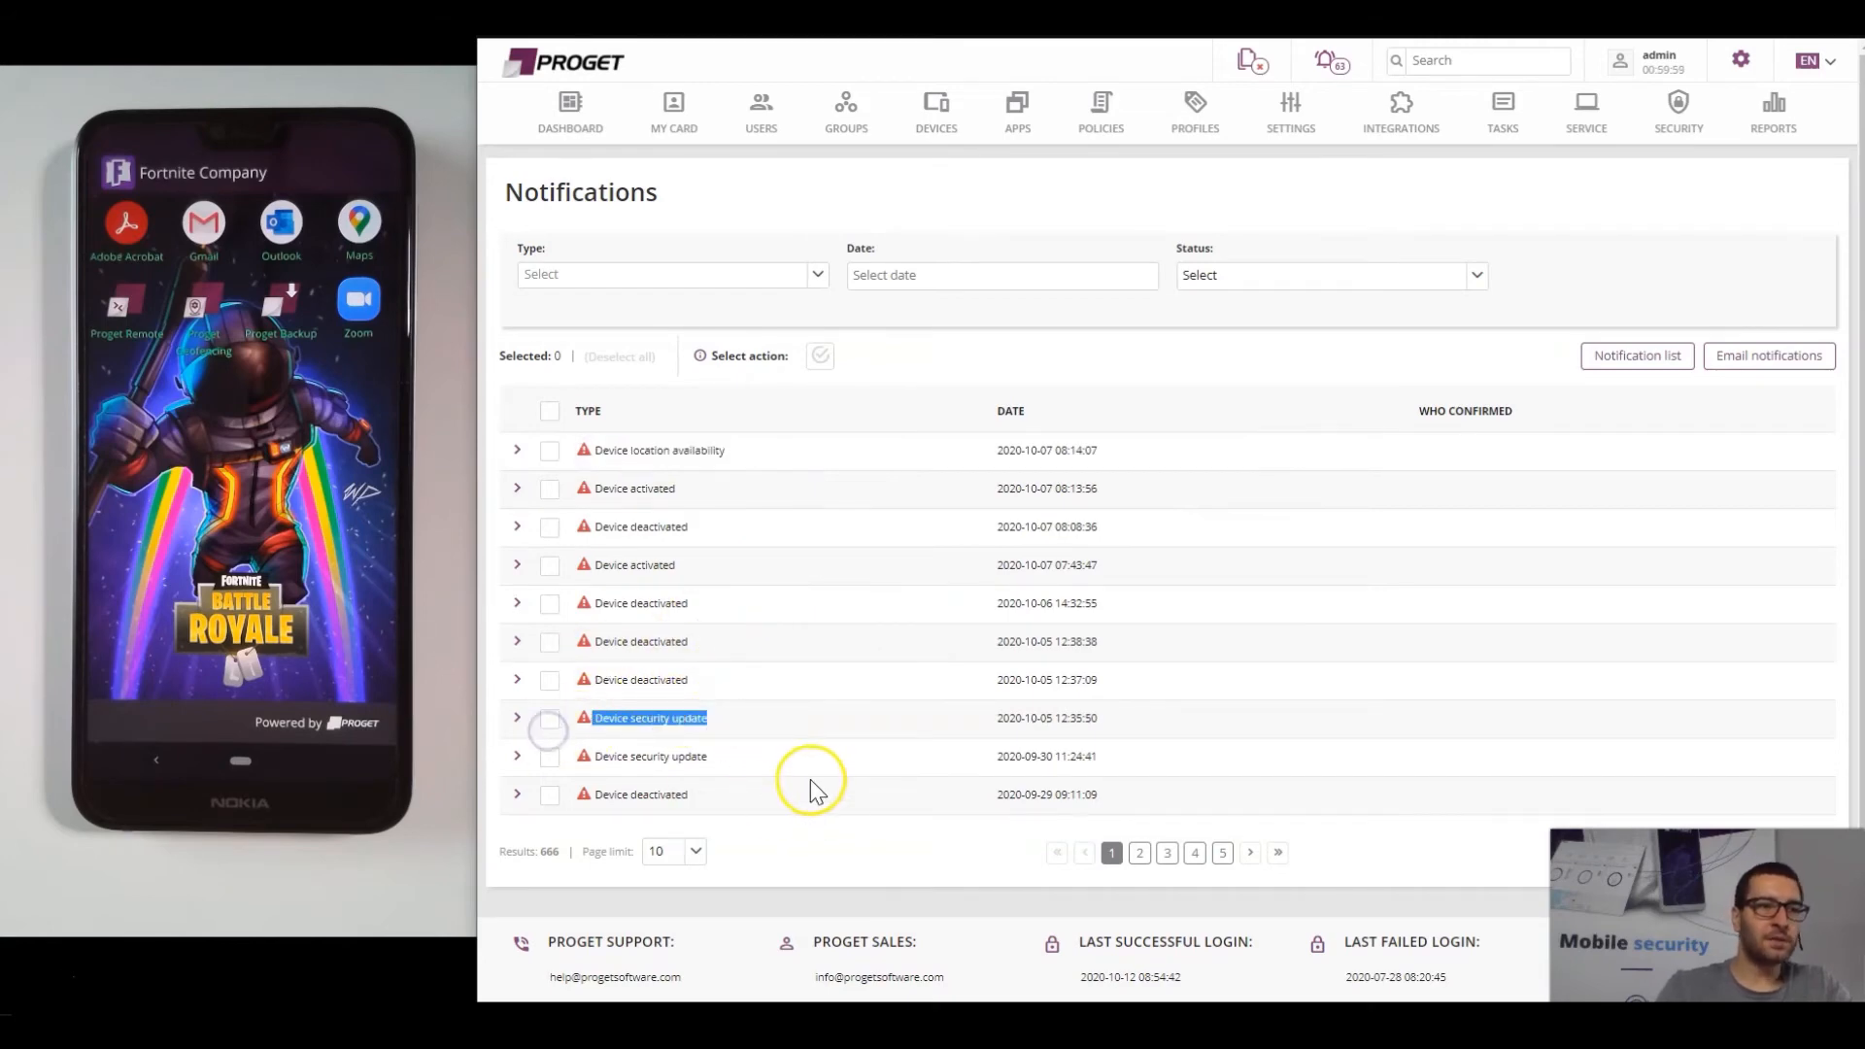
pyautogui.click(1041, 405)
# Limit the notification list to Device activated and Device deactivated events and submit the selection.
pyautogui.click(1652, 361)
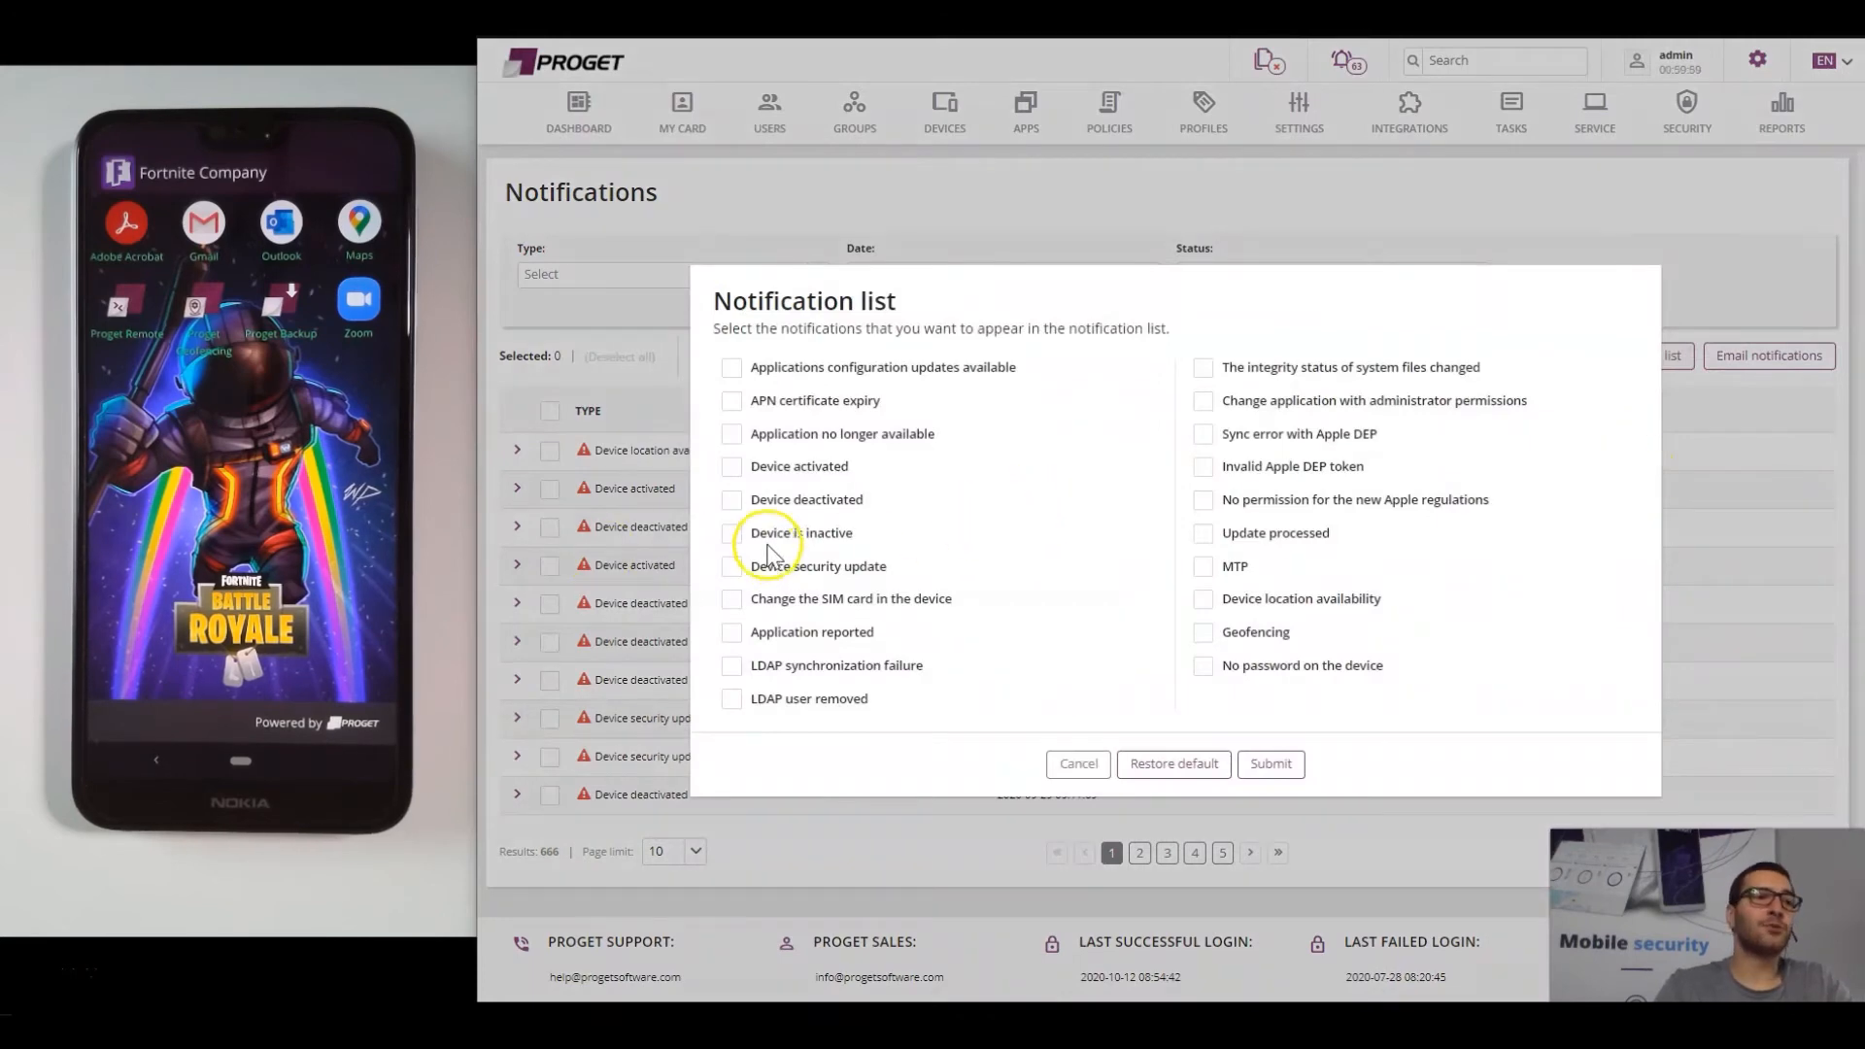
pyautogui.click(731, 469)
pyautogui.click(732, 499)
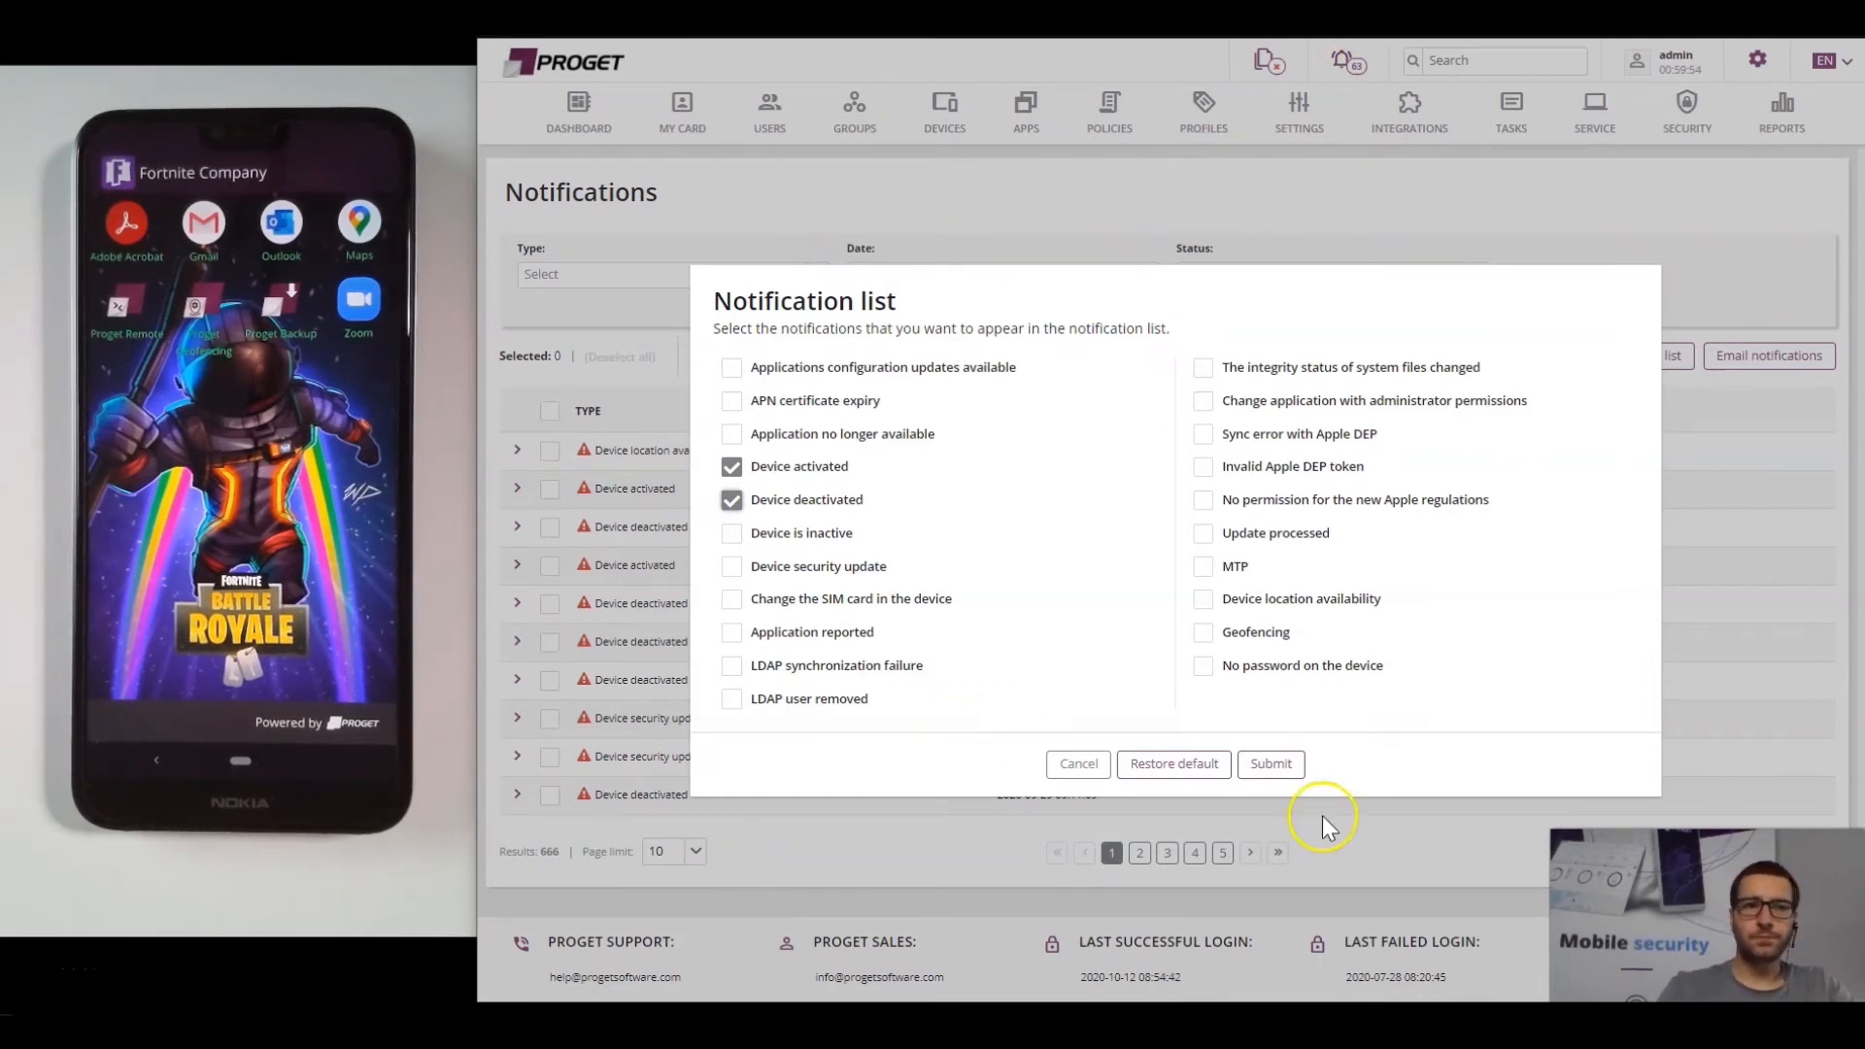
pyautogui.click(1271, 769)
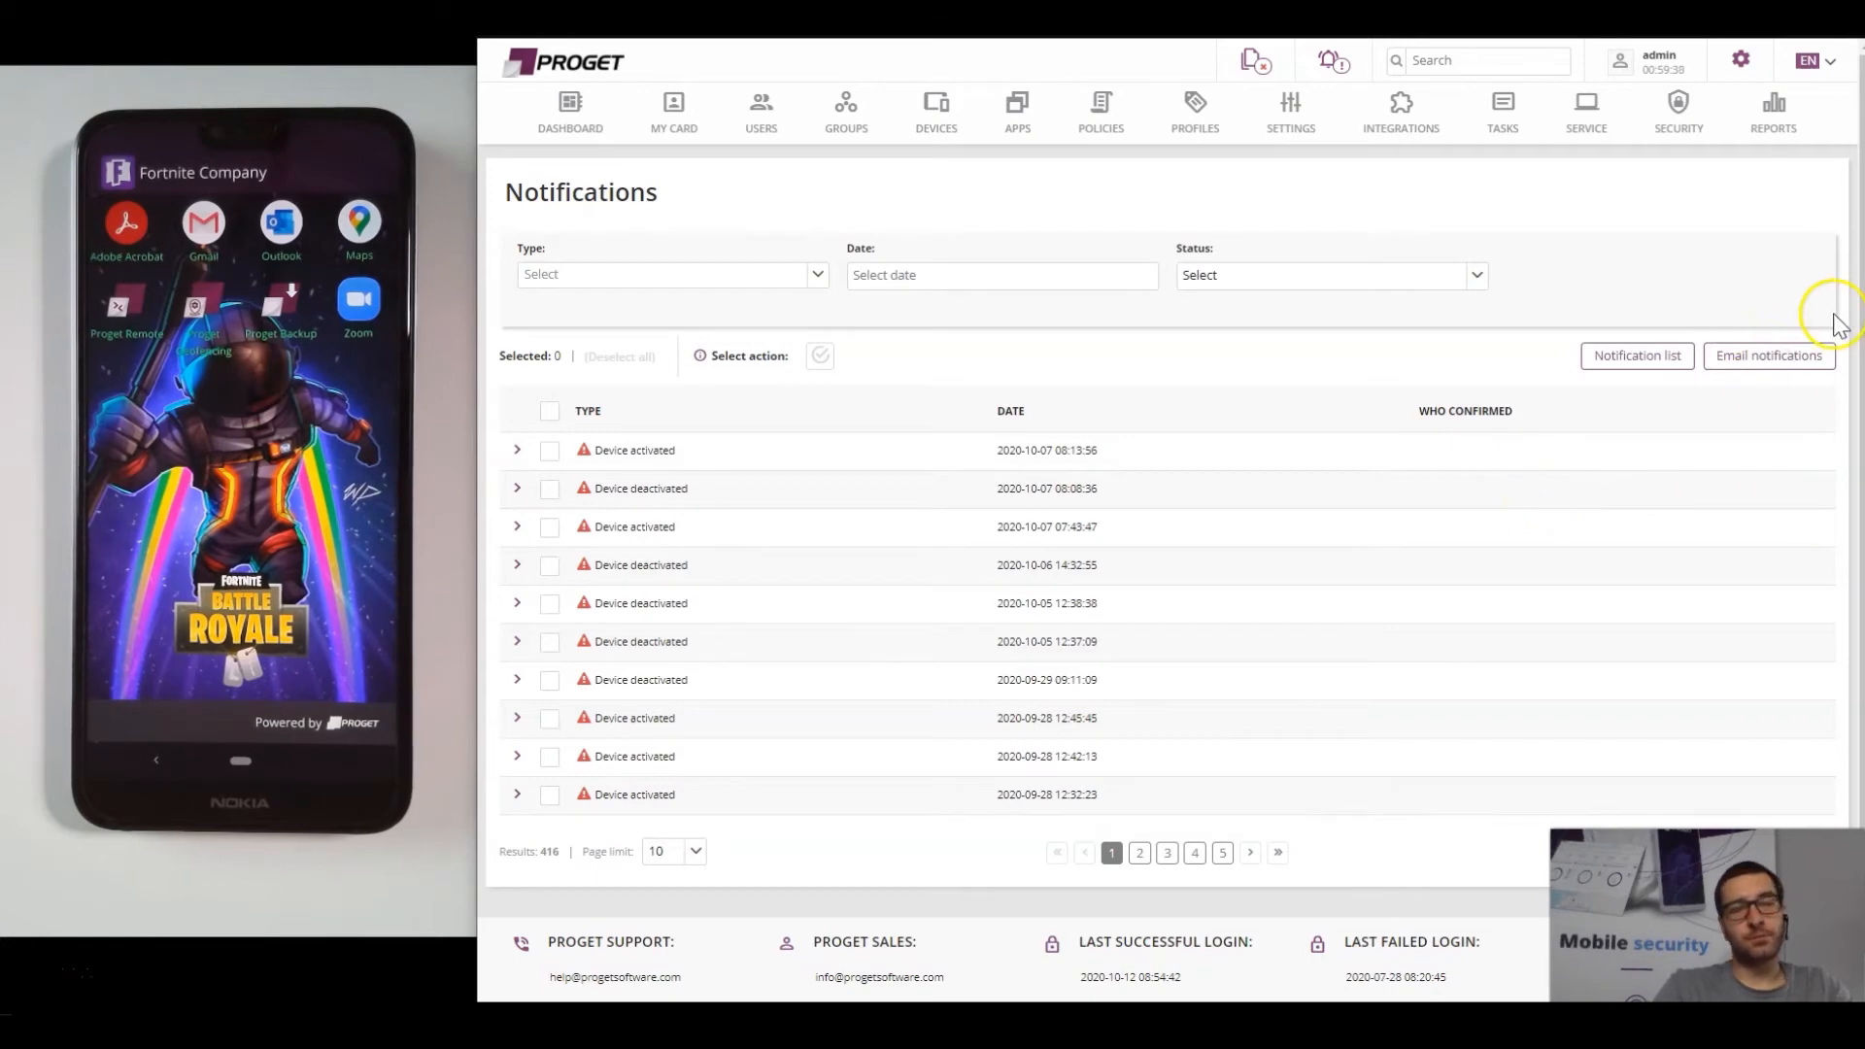
# Open the report settings and the form for a new report to examine its data, scheduler, history and recipient options.
pyautogui.click(1787, 125)
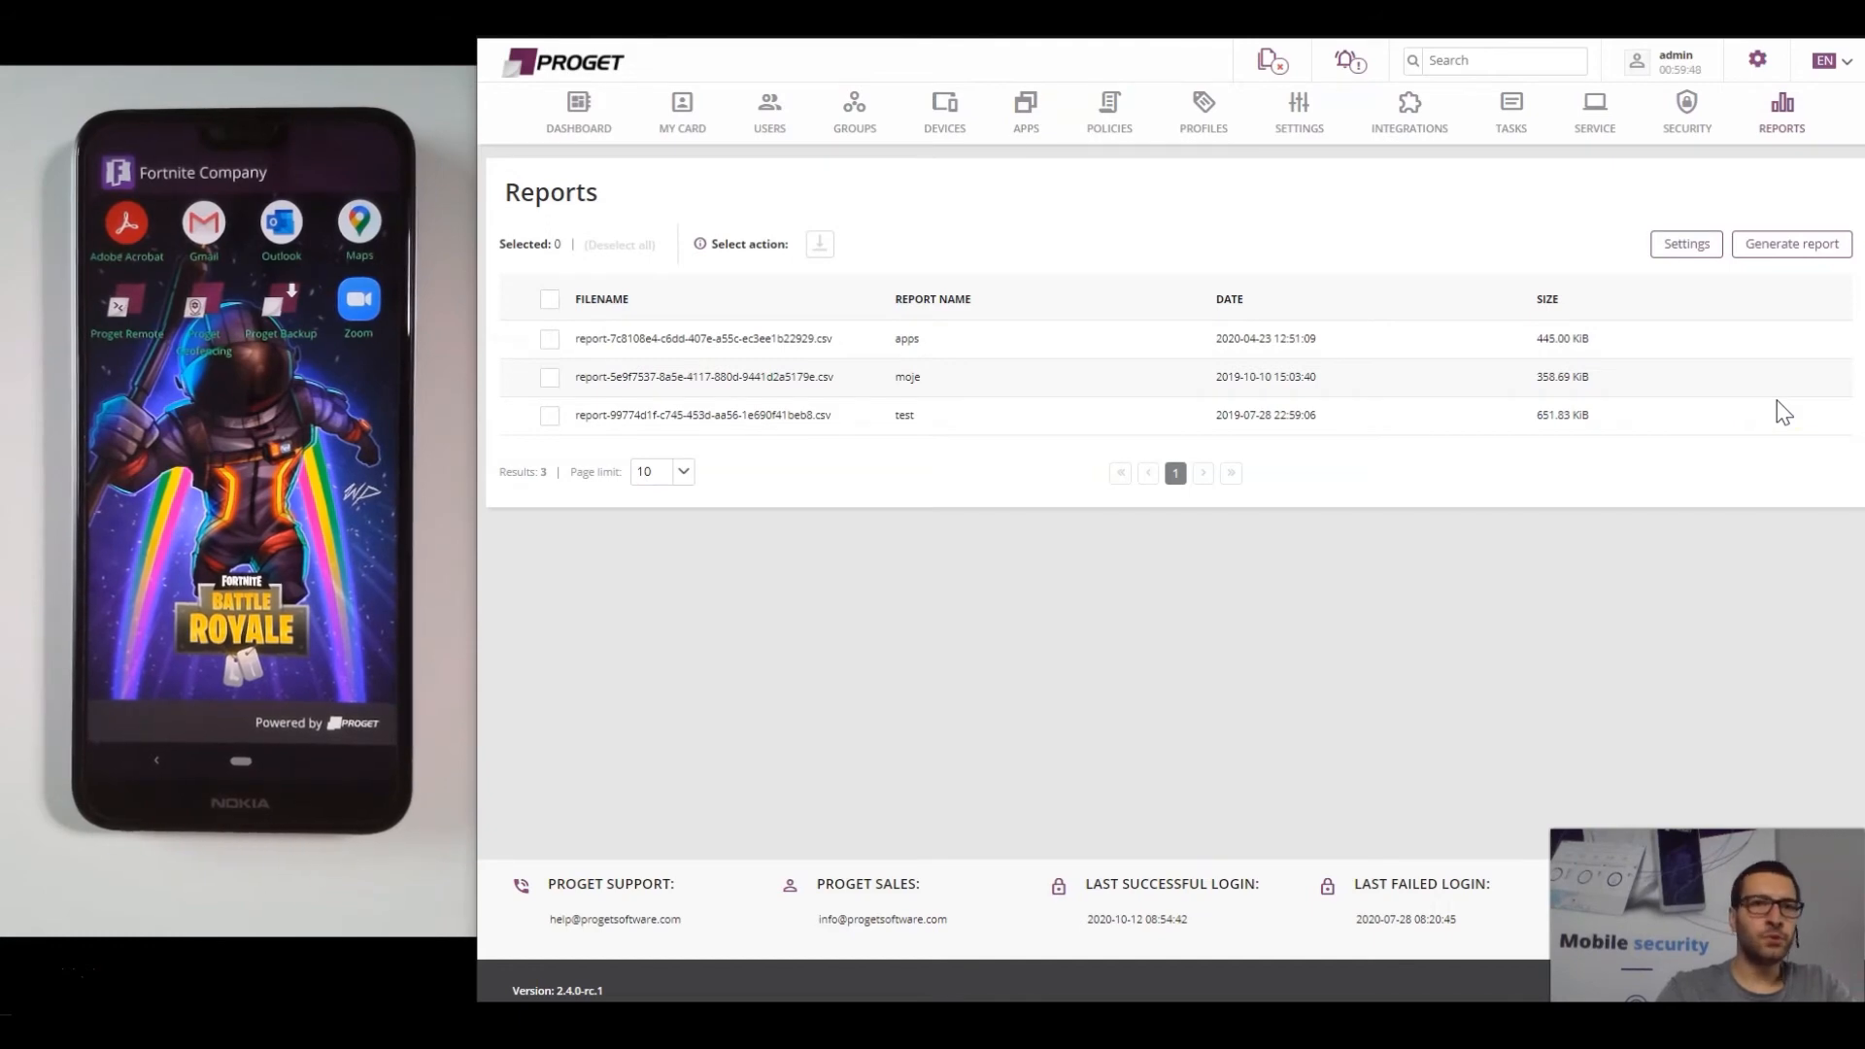
pyautogui.click(1705, 255)
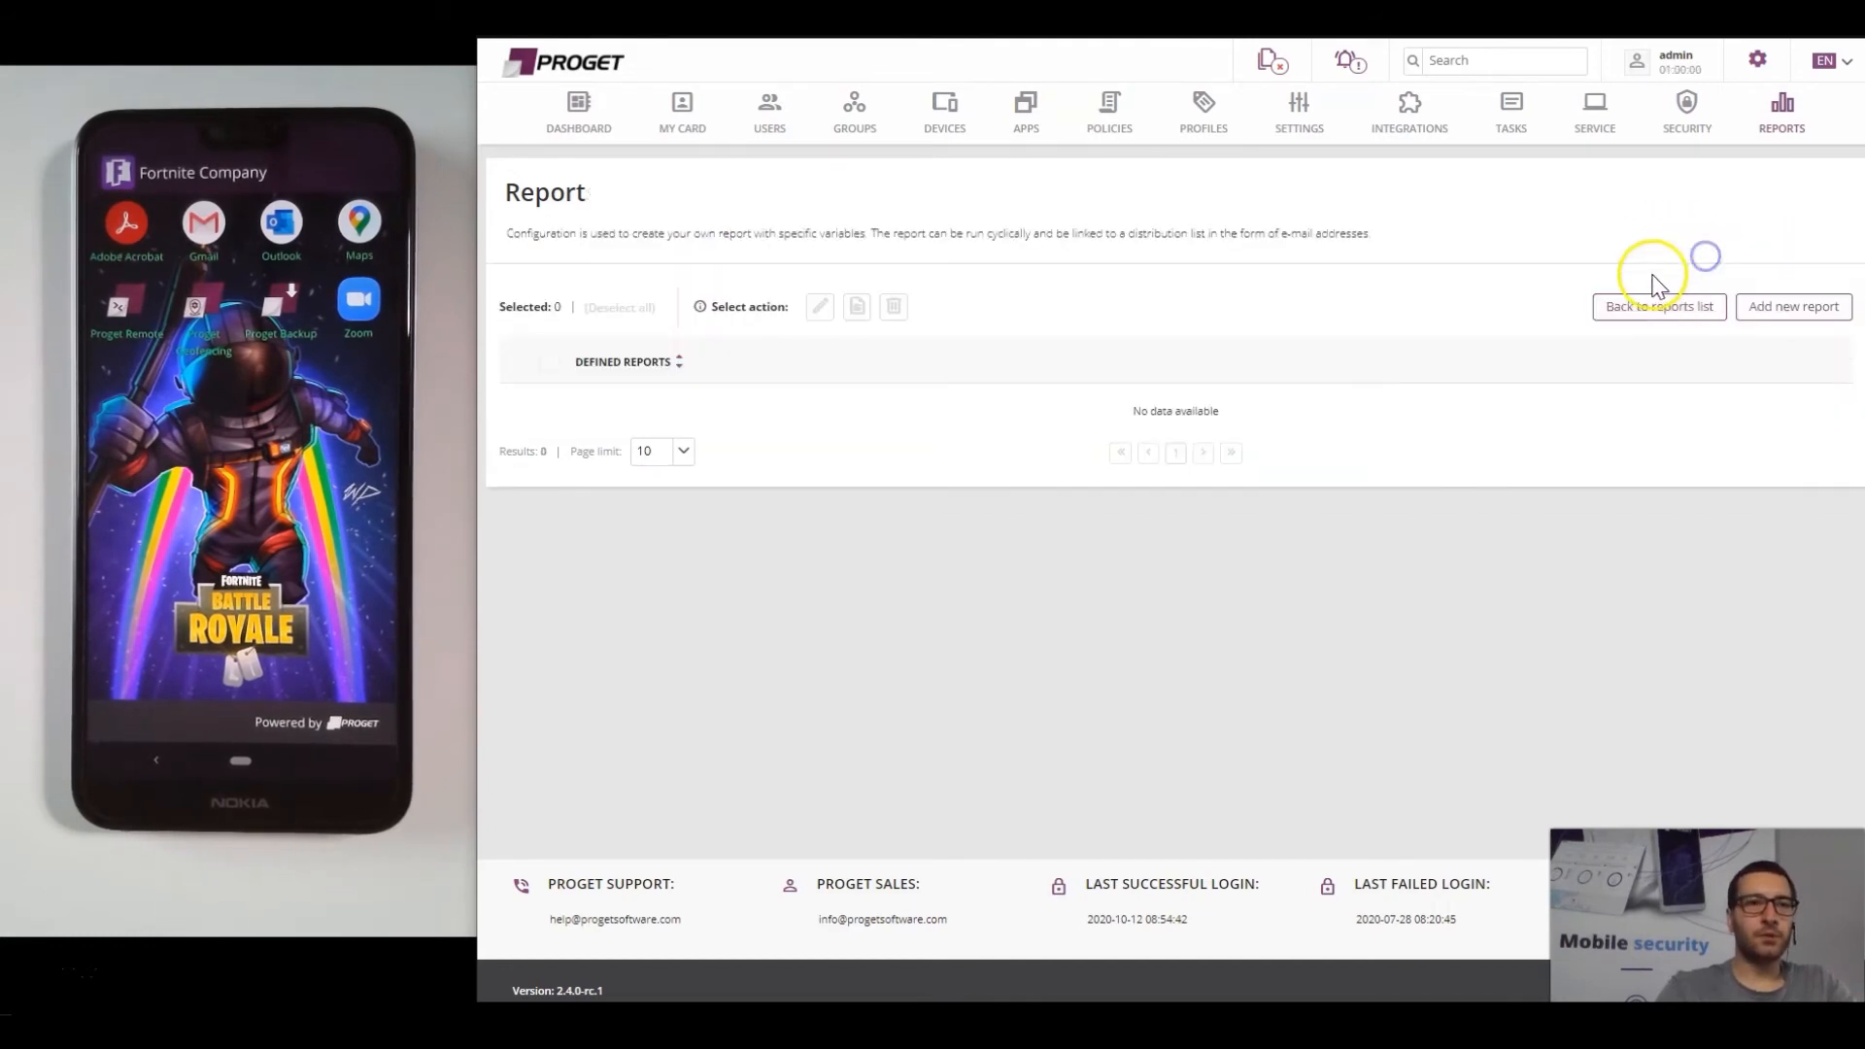
pyautogui.click(1790, 308)
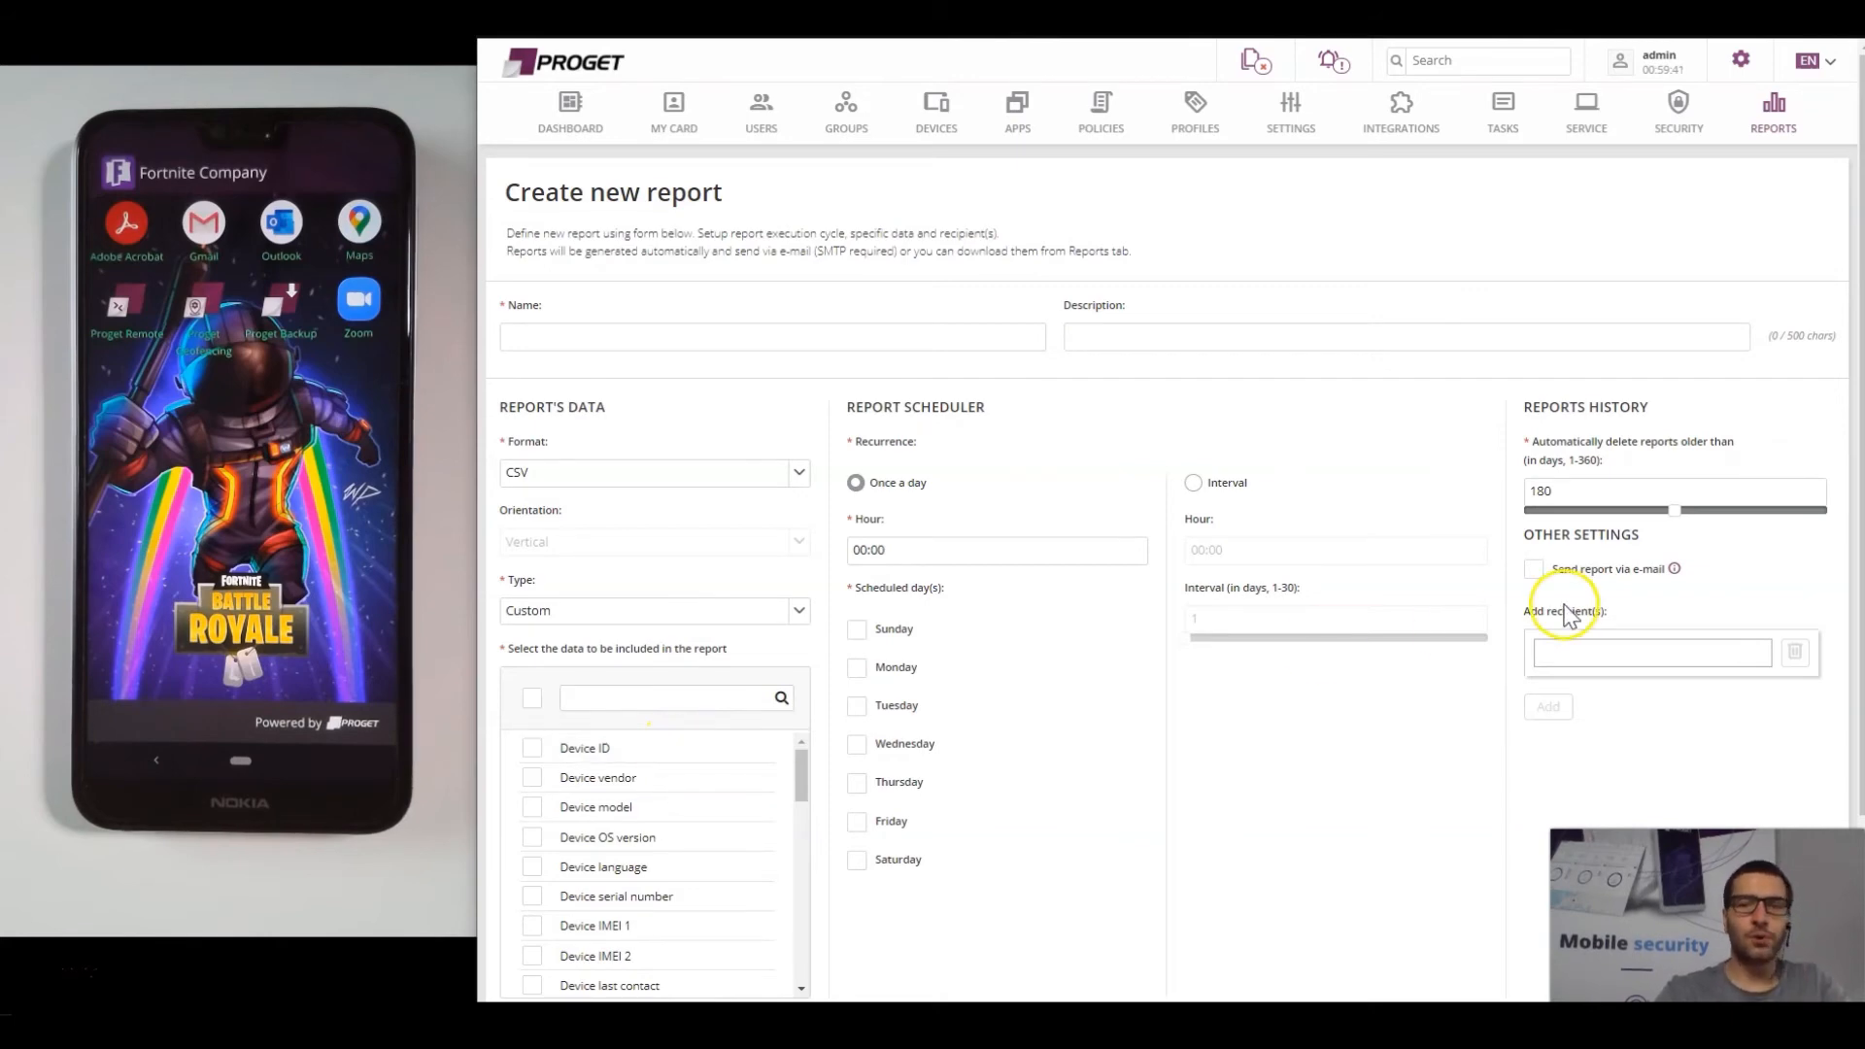
pyautogui.scroll(-1, 1249, 758)
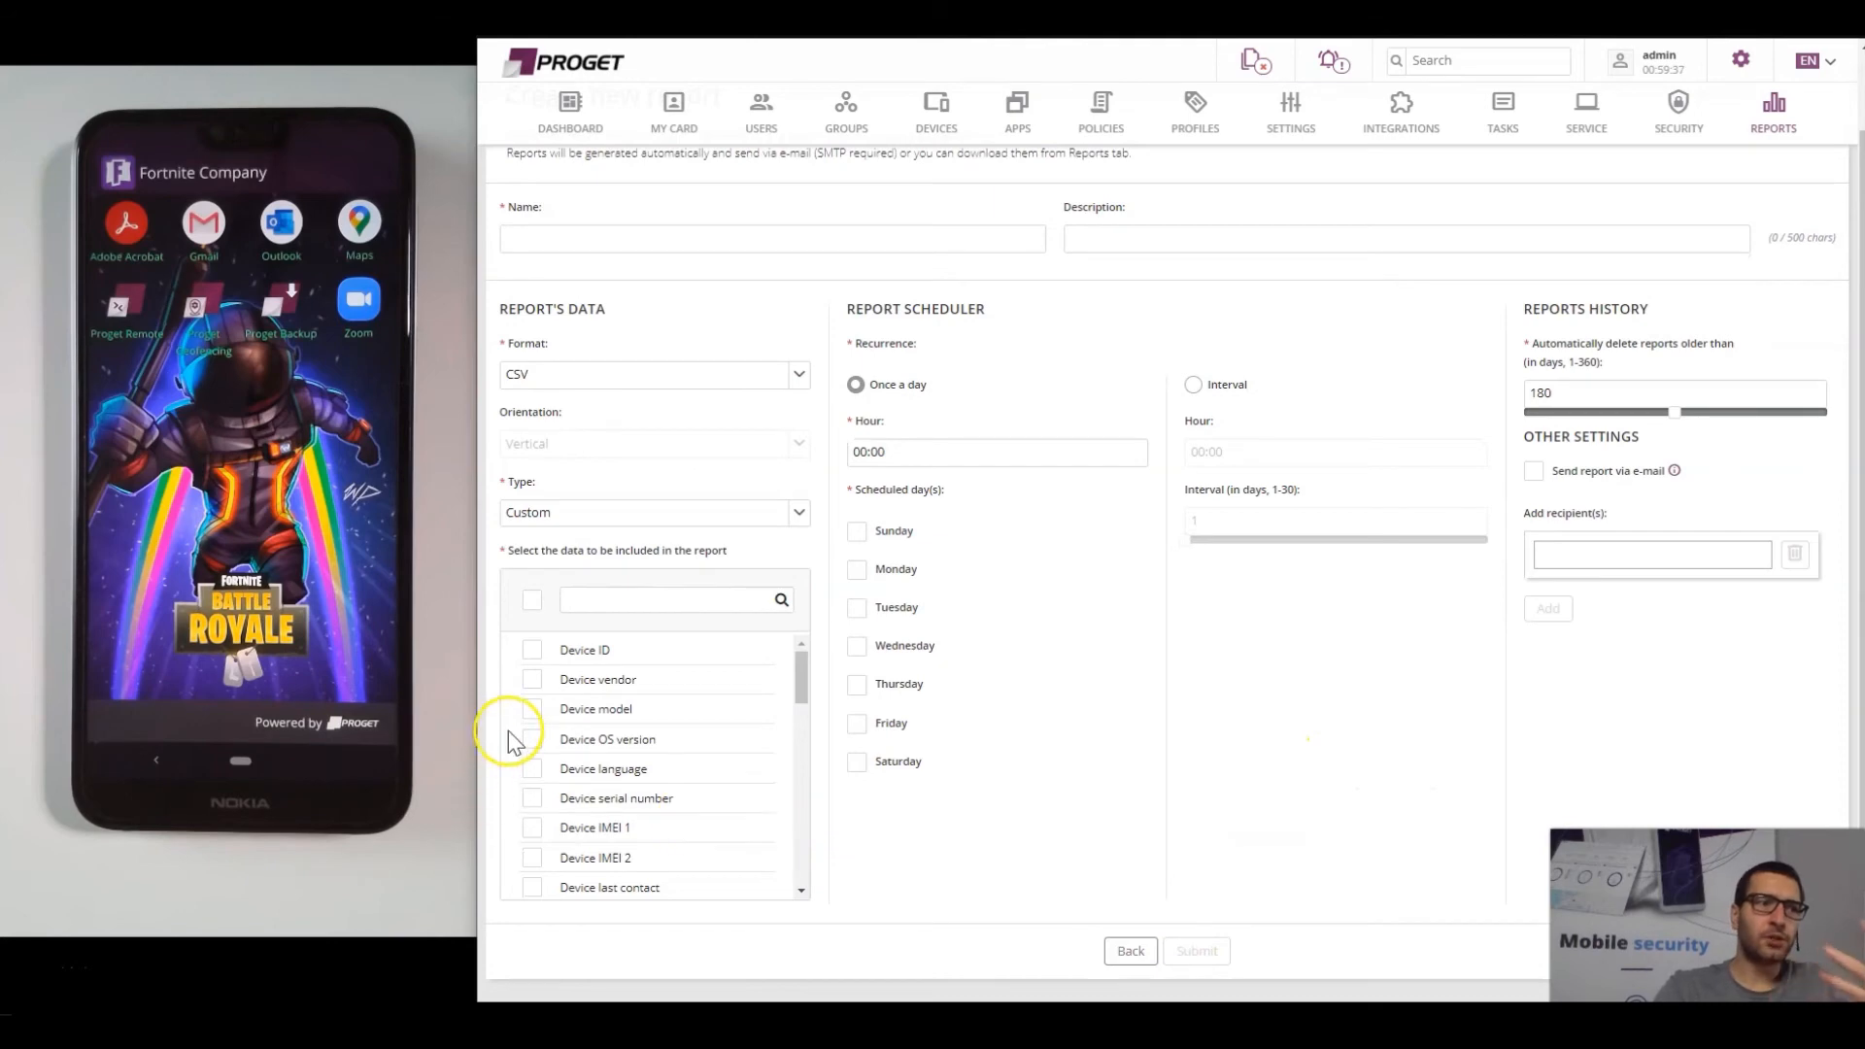
# Review the report types available in the new report form, and return to the reports list without creating a report.
pyautogui.click(544, 514)
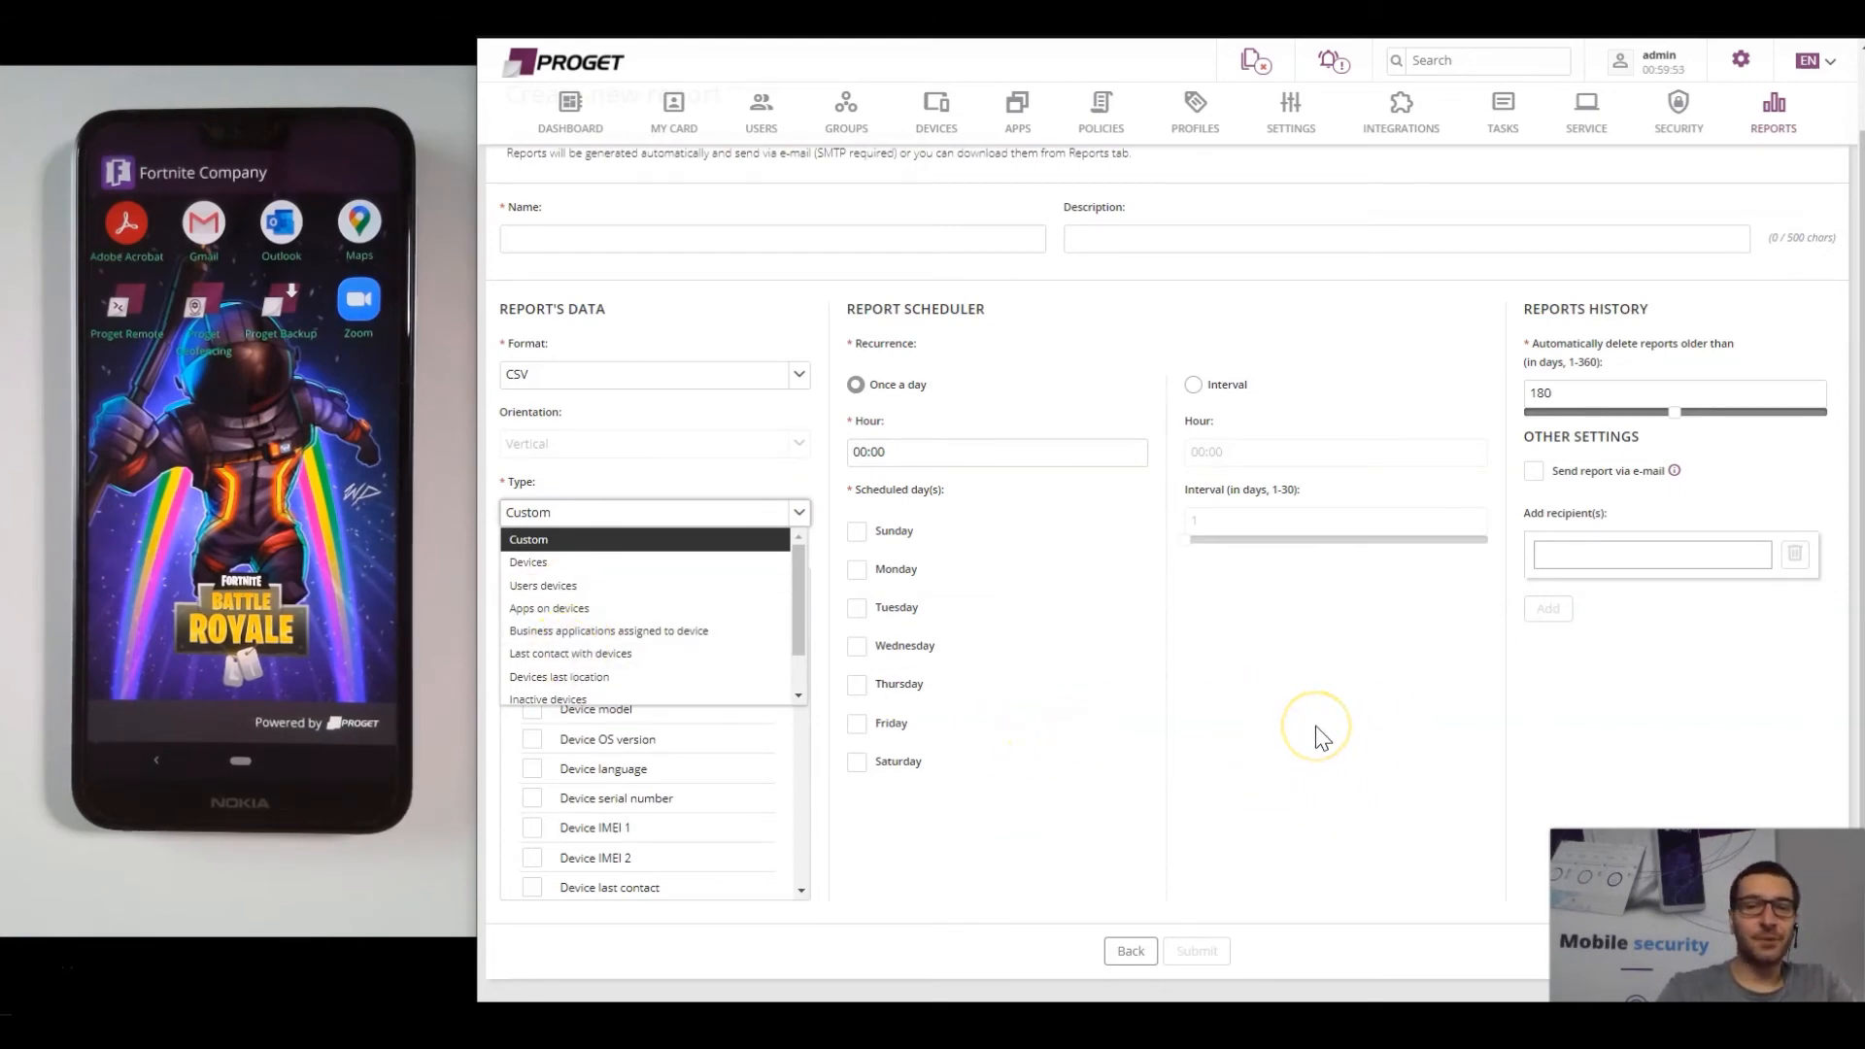
pyautogui.click(1376, 744)
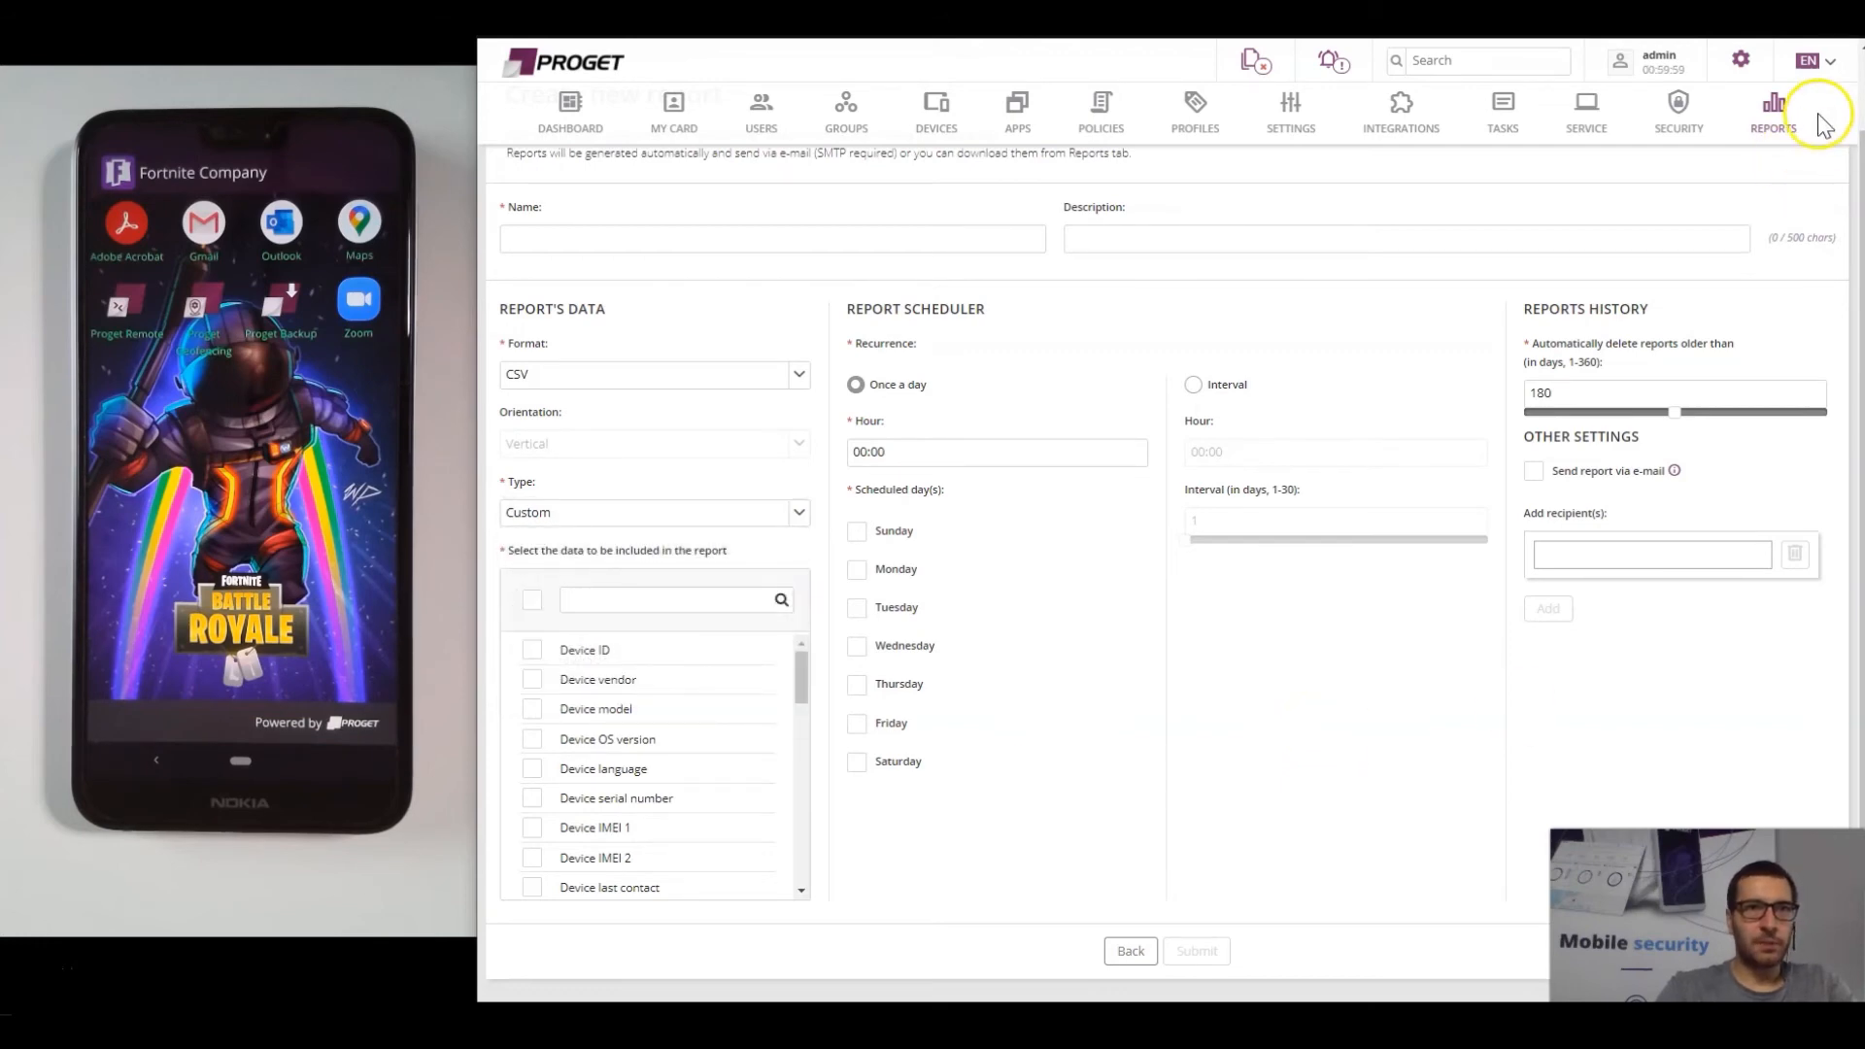
pyautogui.click(1788, 115)
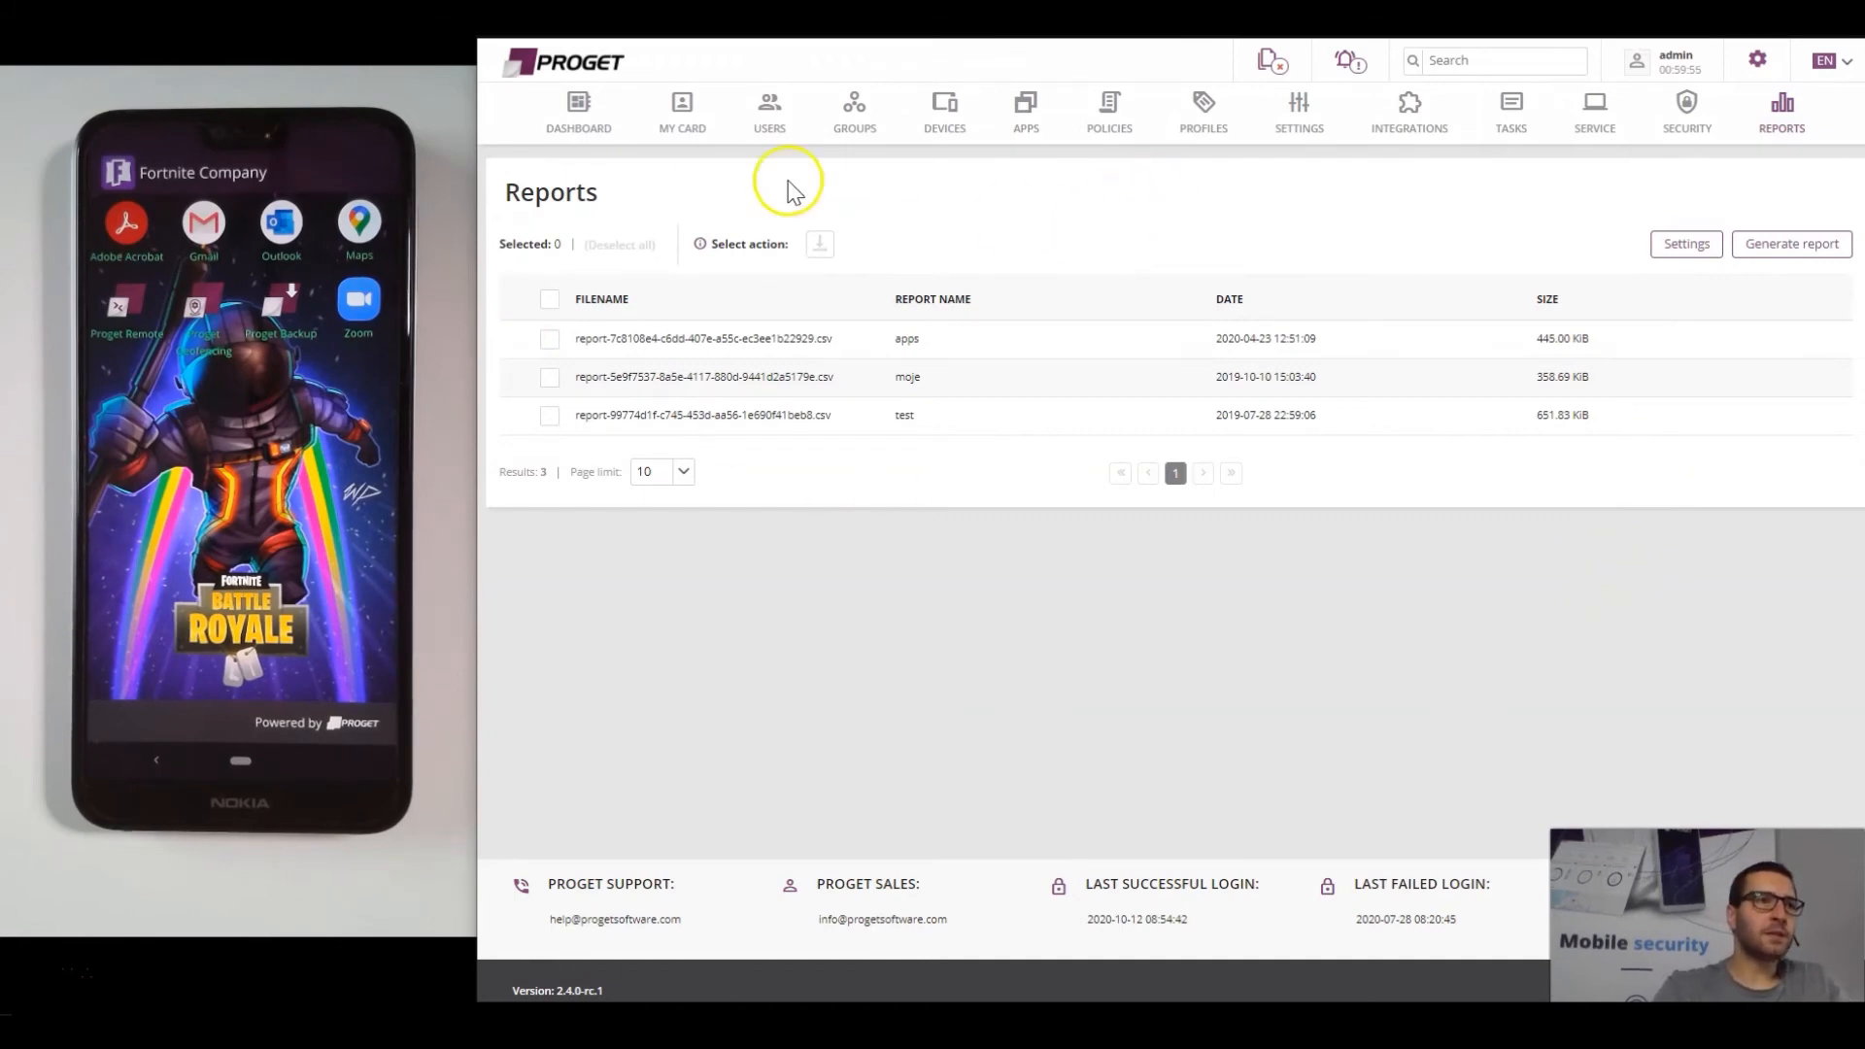
# Reset the password of the user who has both a Nokia 7.1 and a Galaxy Tab Active2, and copy the password-setting URL.
pyautogui.click(785, 126)
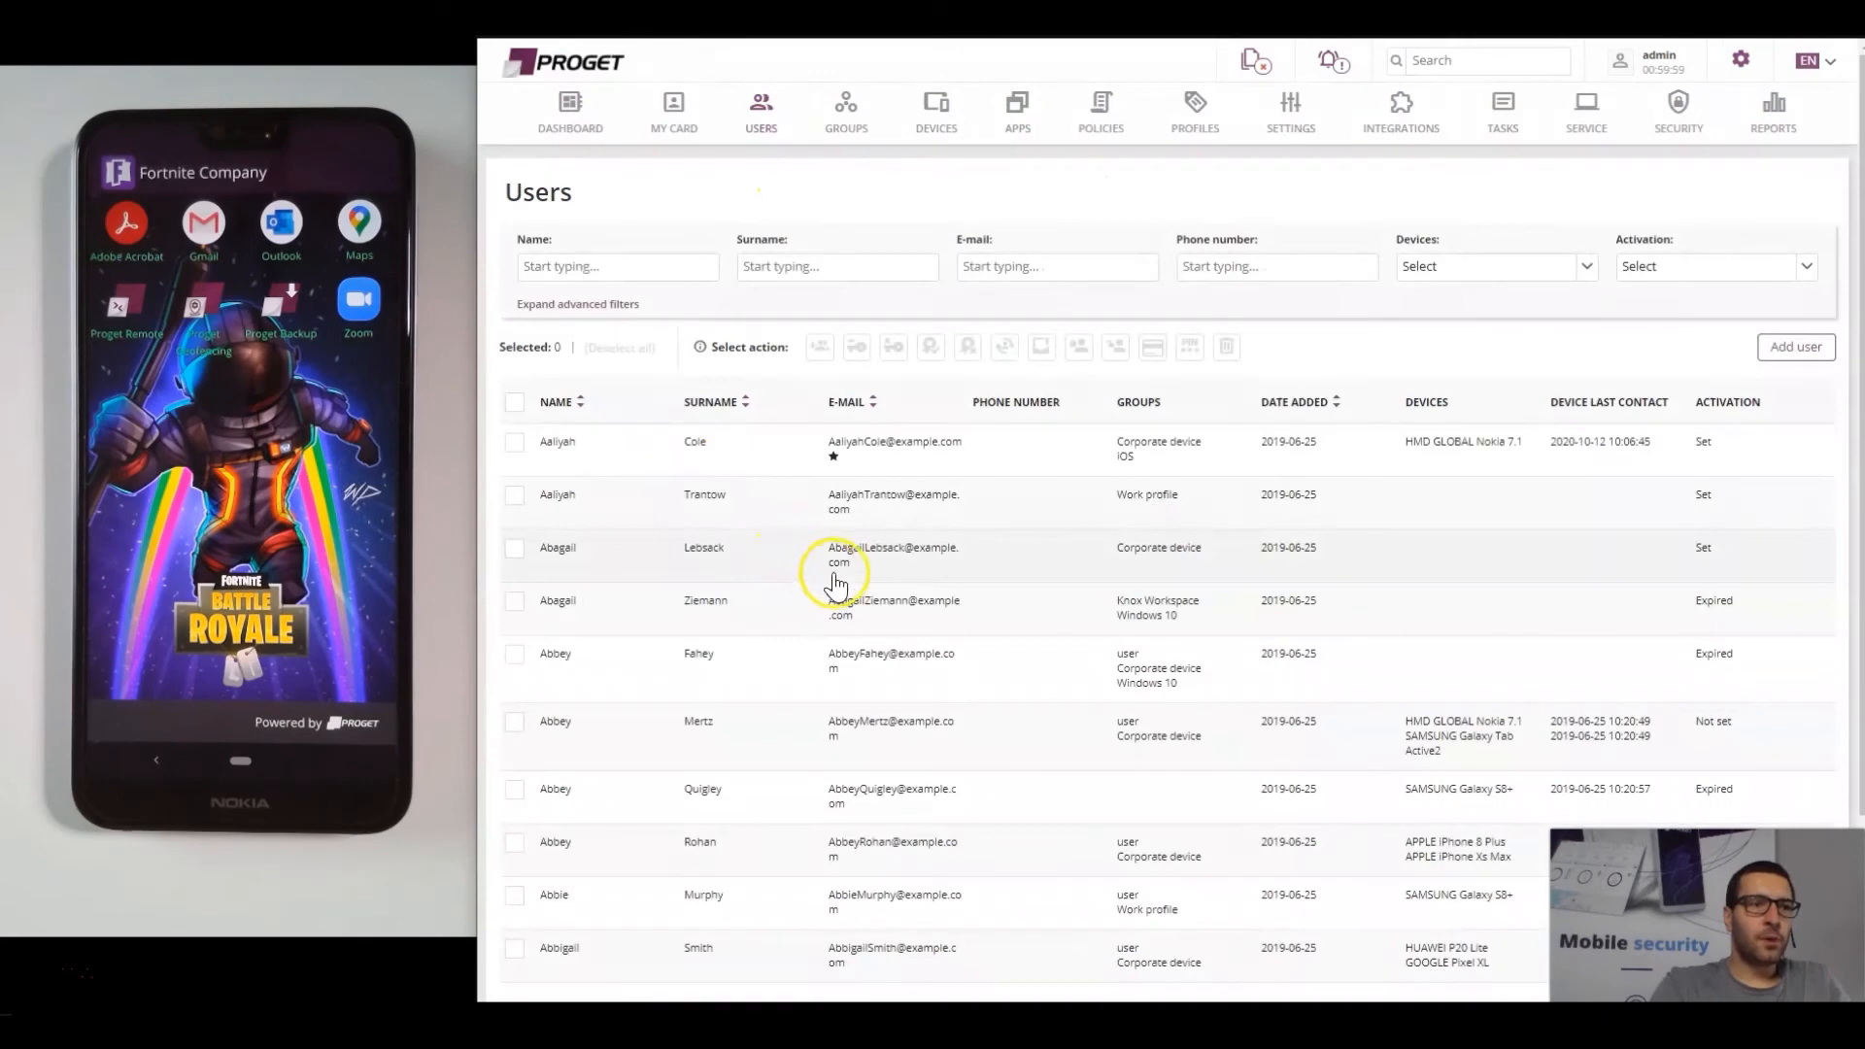
pyautogui.click(515, 724)
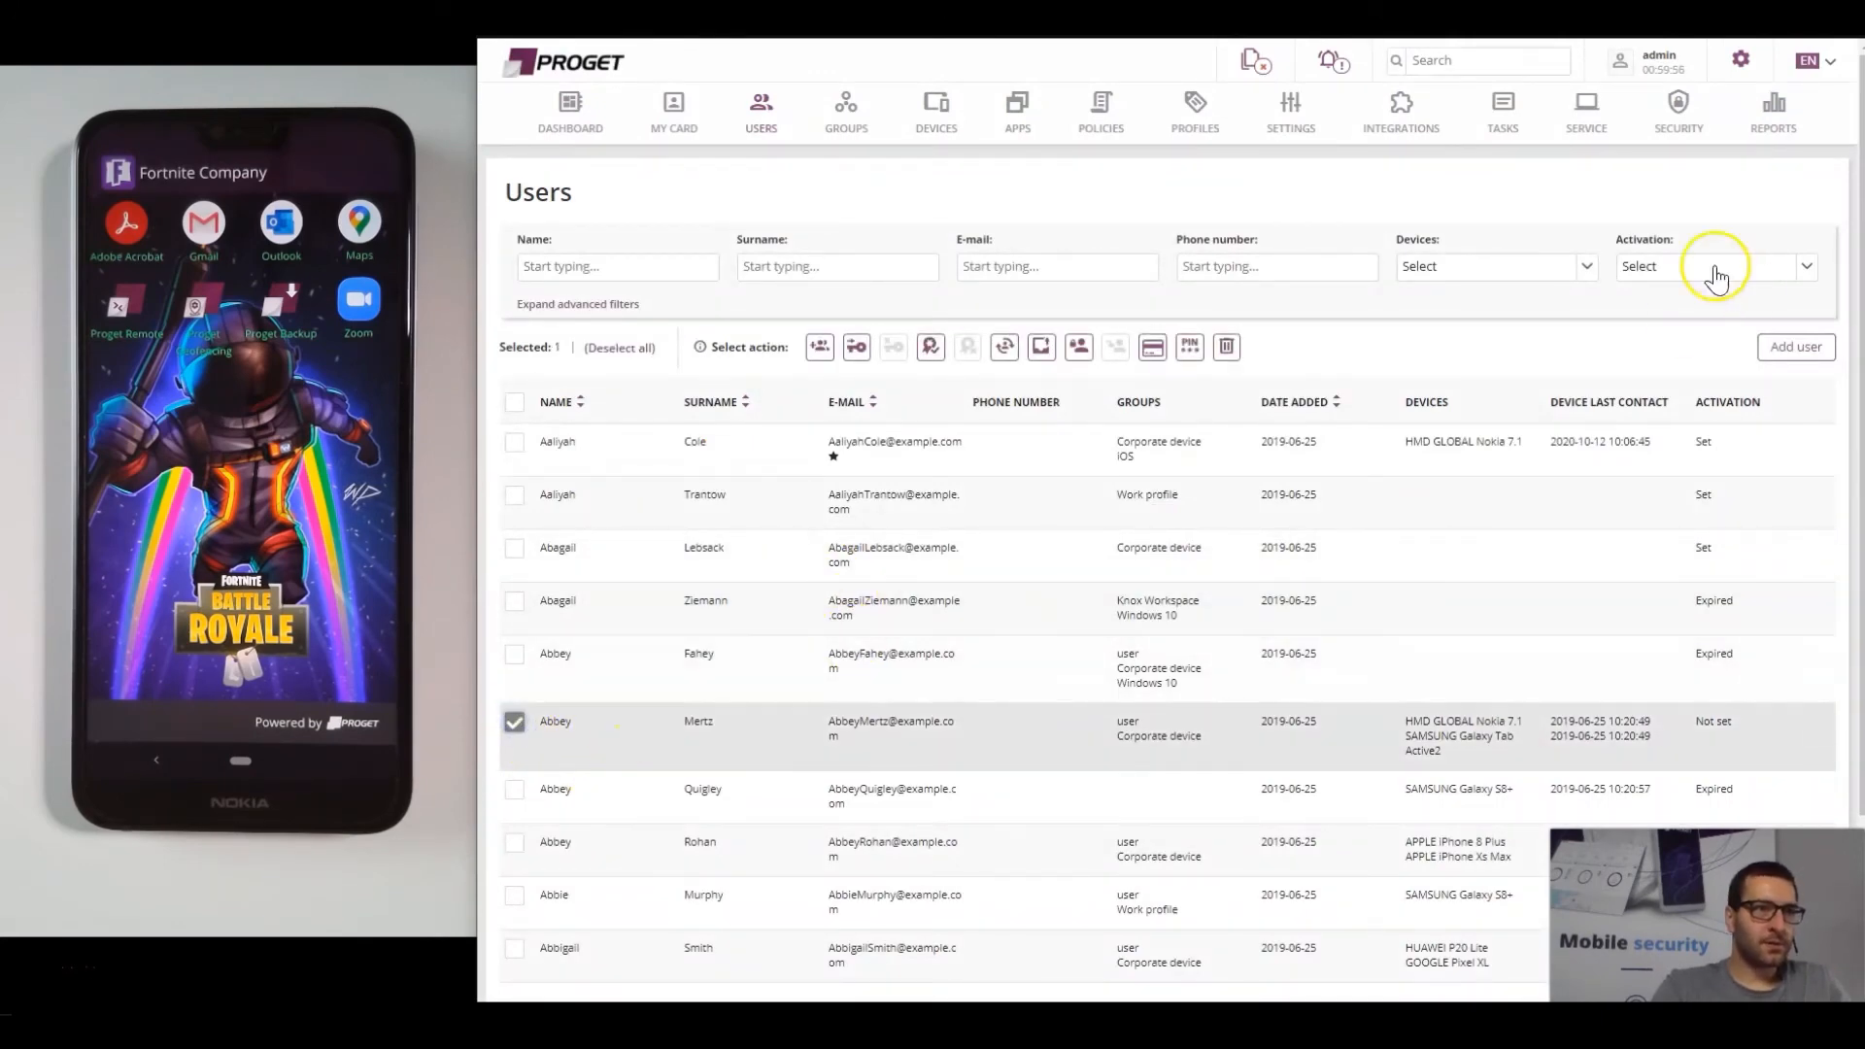
pyautogui.click(1146, 367)
pyautogui.click(944, 614)
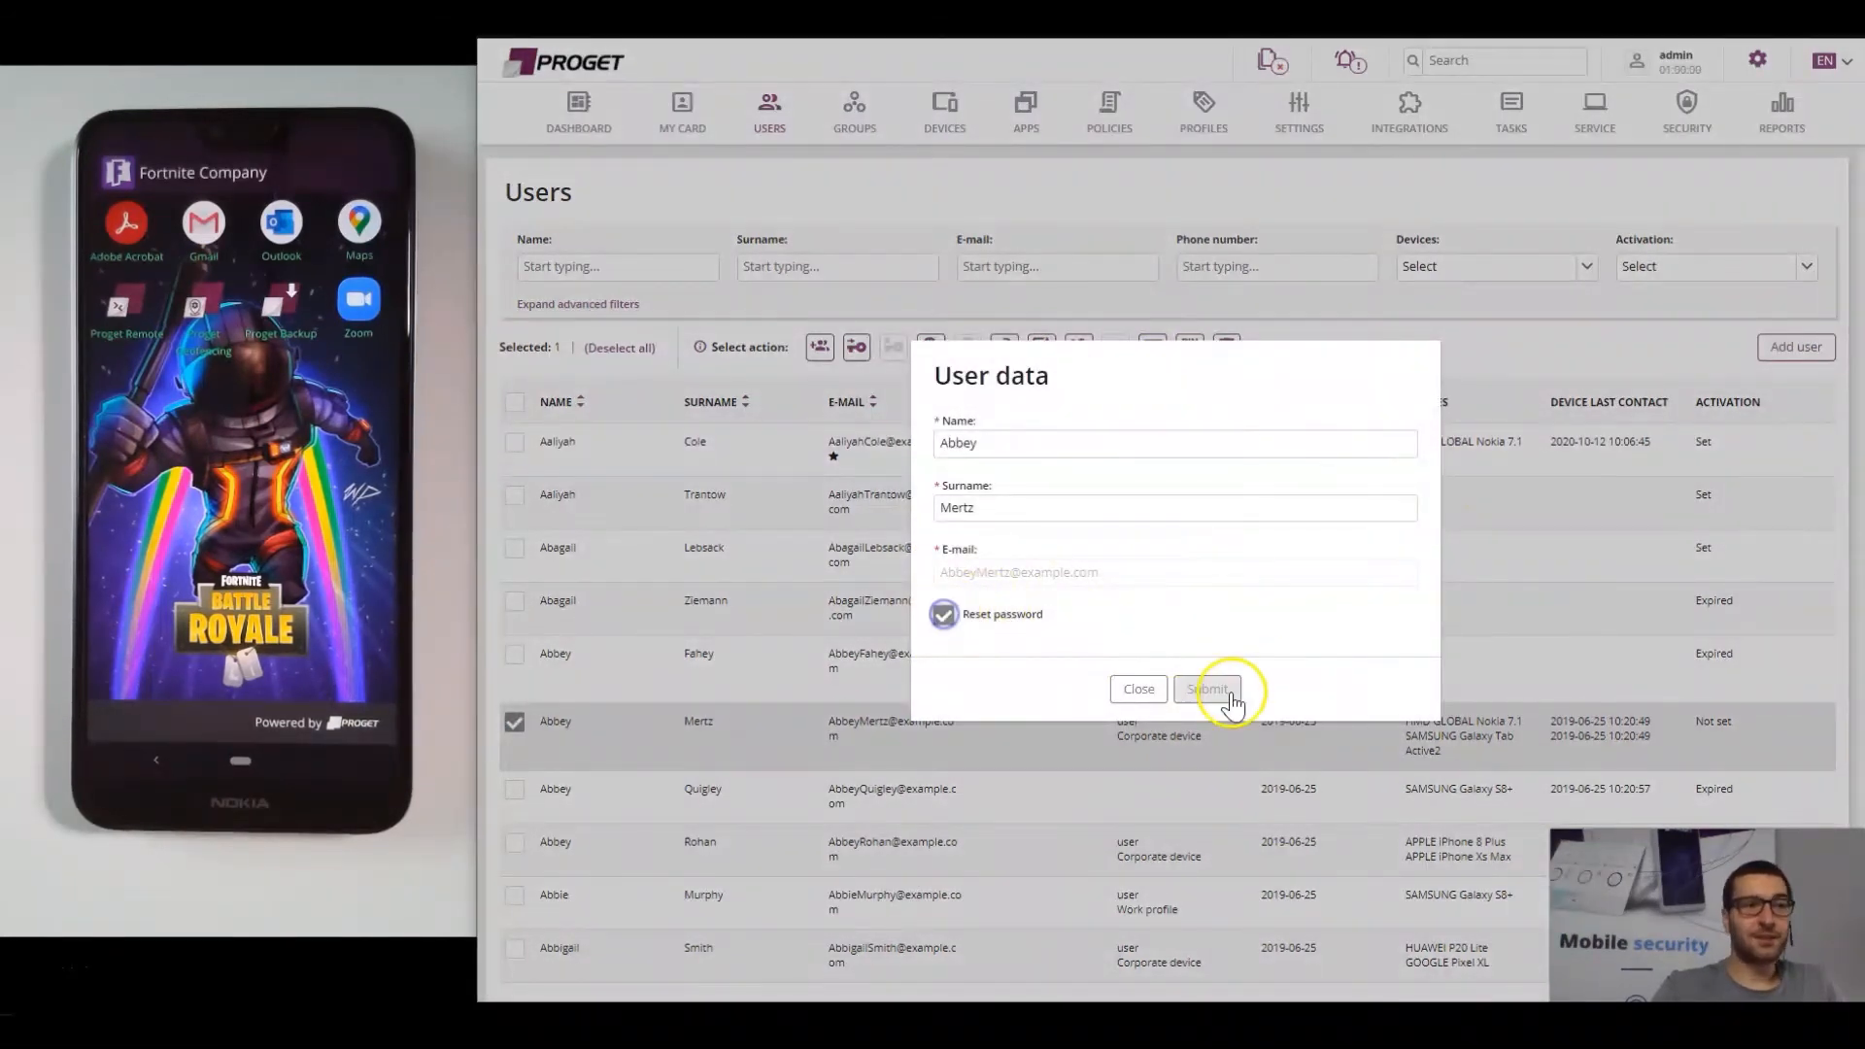
pyautogui.click(1208, 689)
pyautogui.click(1288, 517)
# Open the copied URL in a new browser tab to review the password requirements, and close the URL dialog in the users list.
pyautogui.hotkey('ctrl', 't')
pyautogui.hotkey('ctrl', 'v')
pyautogui.press('Return')
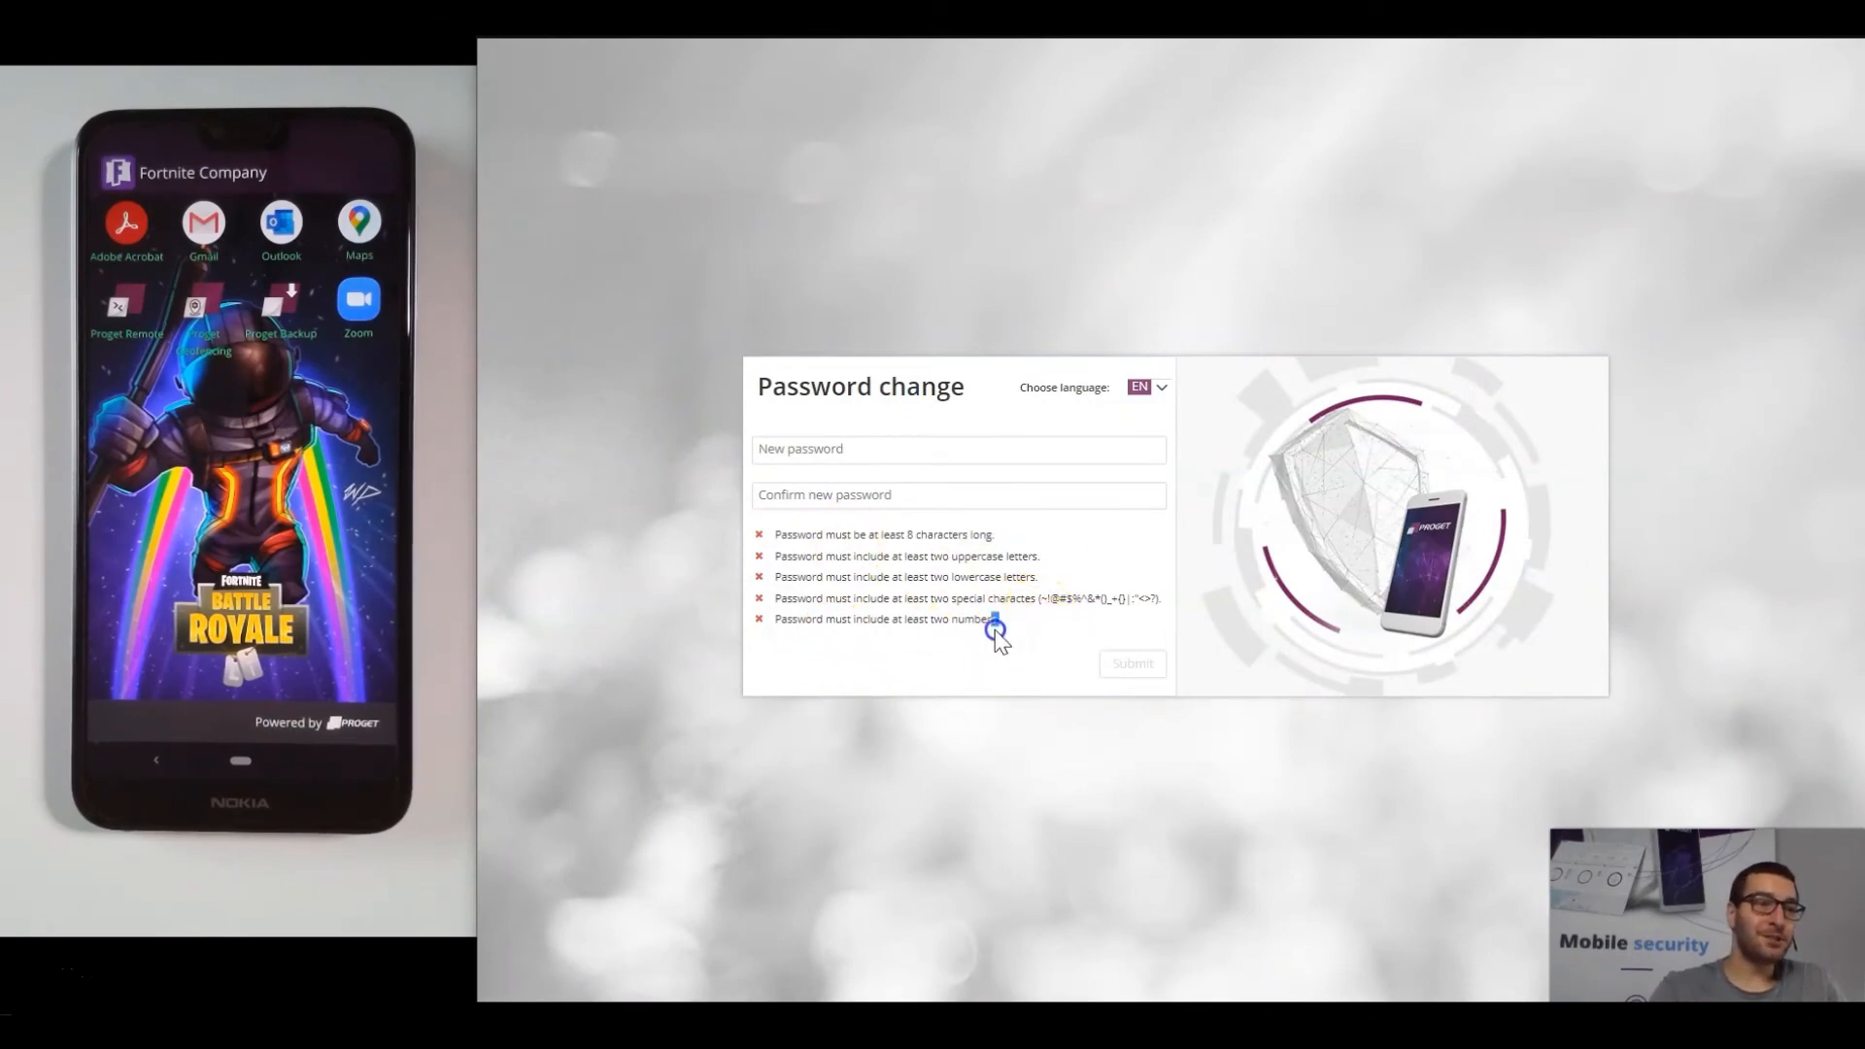
pyautogui.moveTo(996, 625); pyautogui.dragTo(700, 550)
pyautogui.click(899, 692)
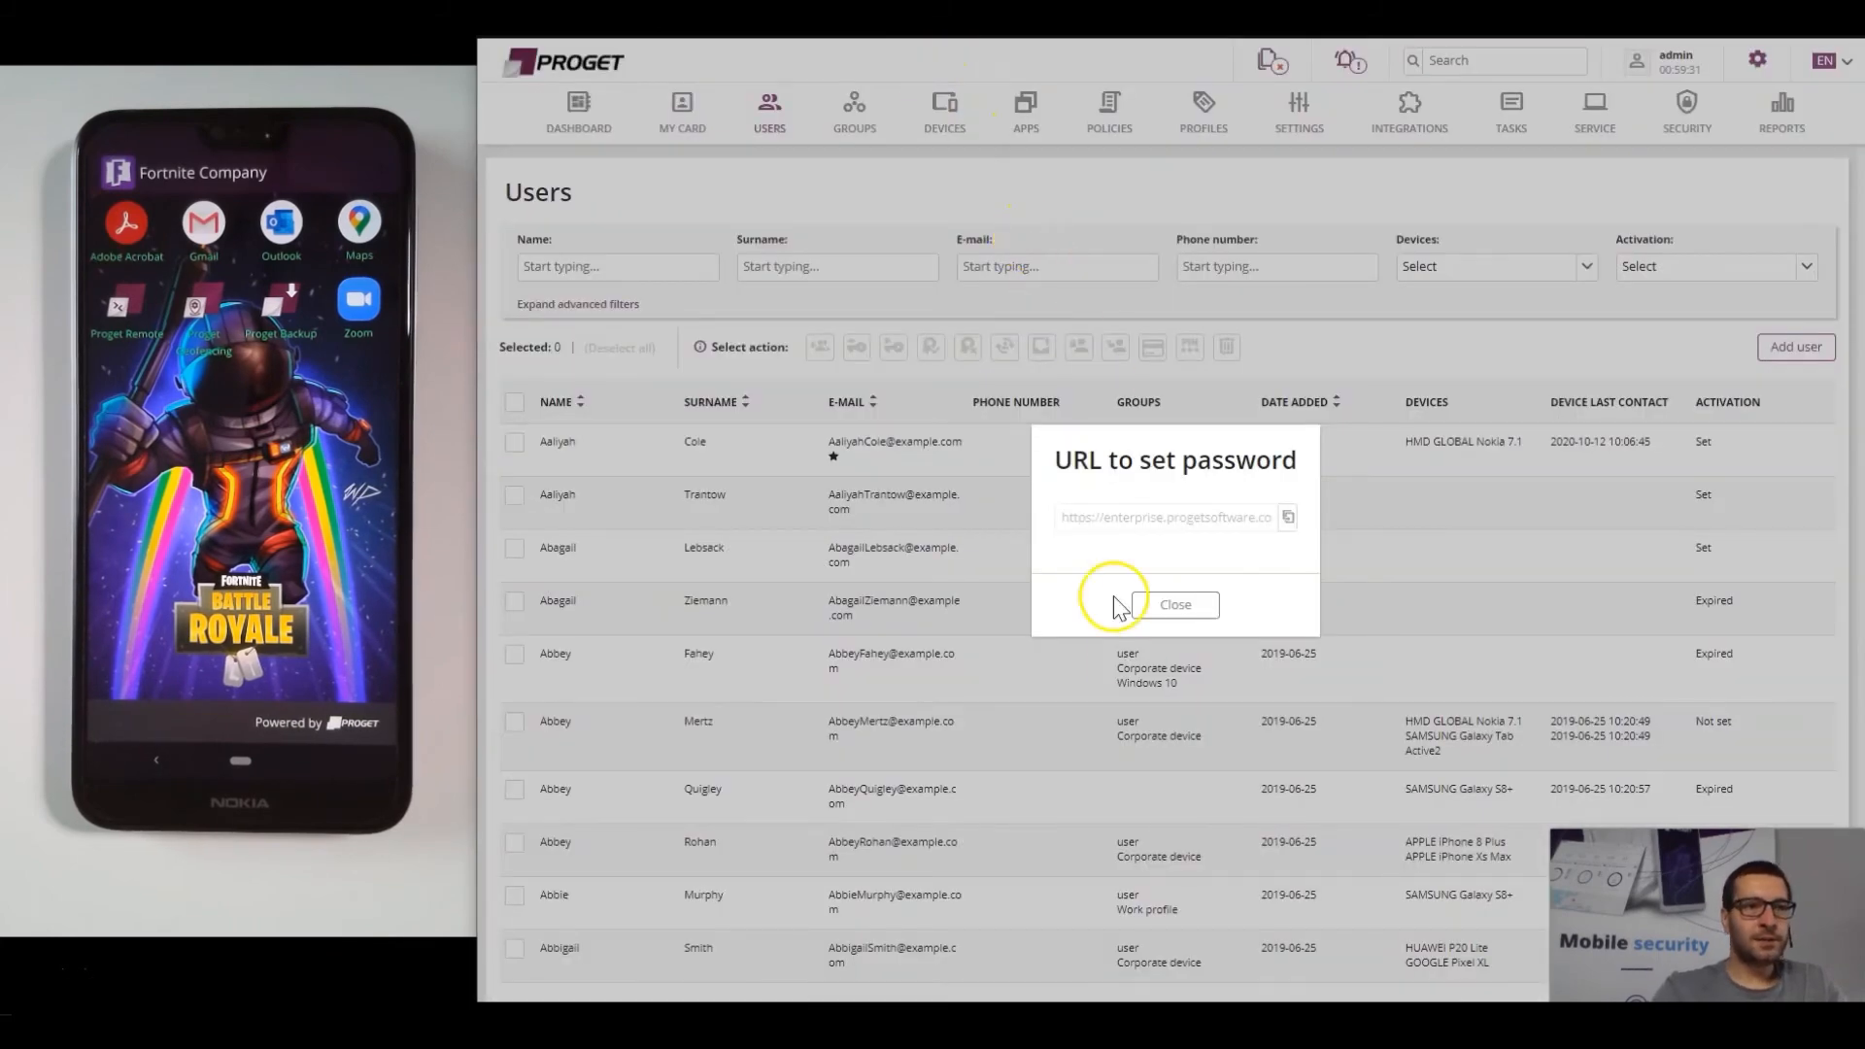
pyautogui.click(1179, 604)
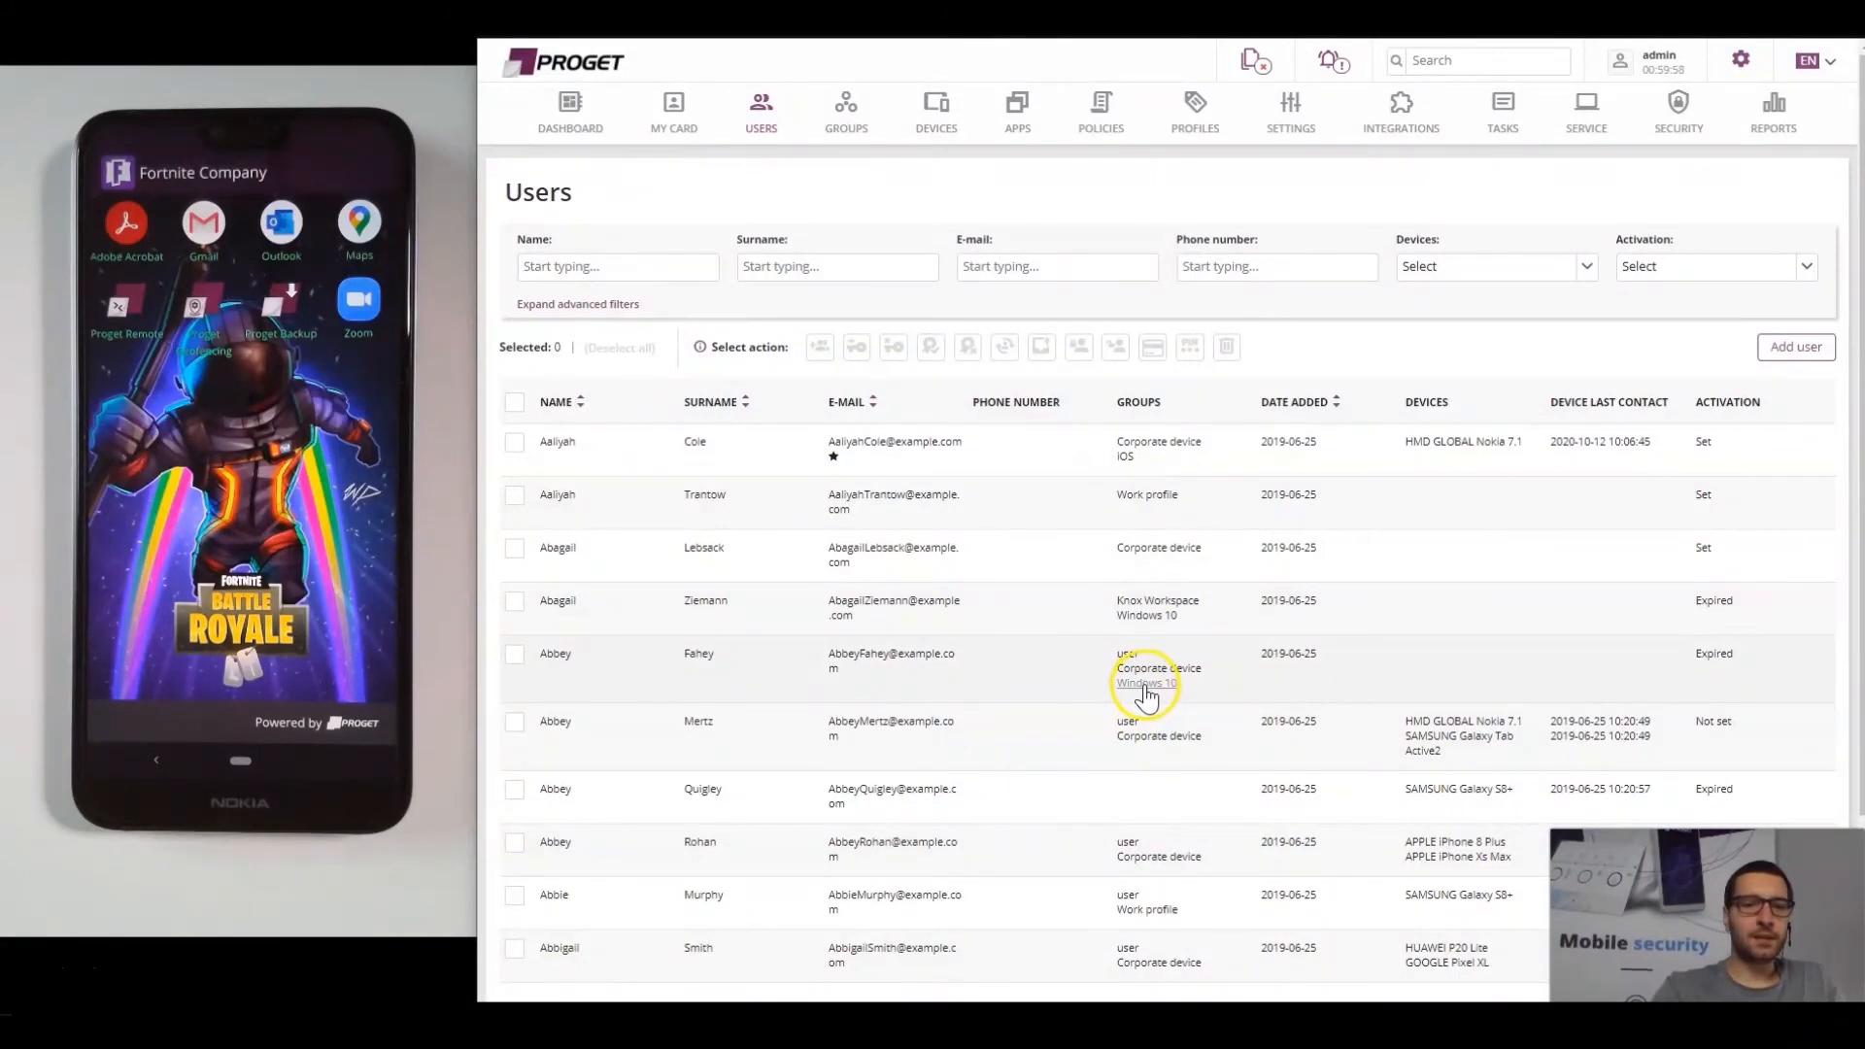
# Open the MTP example profile for editing and enable the Knox Warranty Bit action under Device protection.
pyautogui.click(1178, 131)
pyautogui.click(565, 821)
pyautogui.click(867, 688)
pyautogui.click(868, 695)
pyautogui.click(1226, 602)
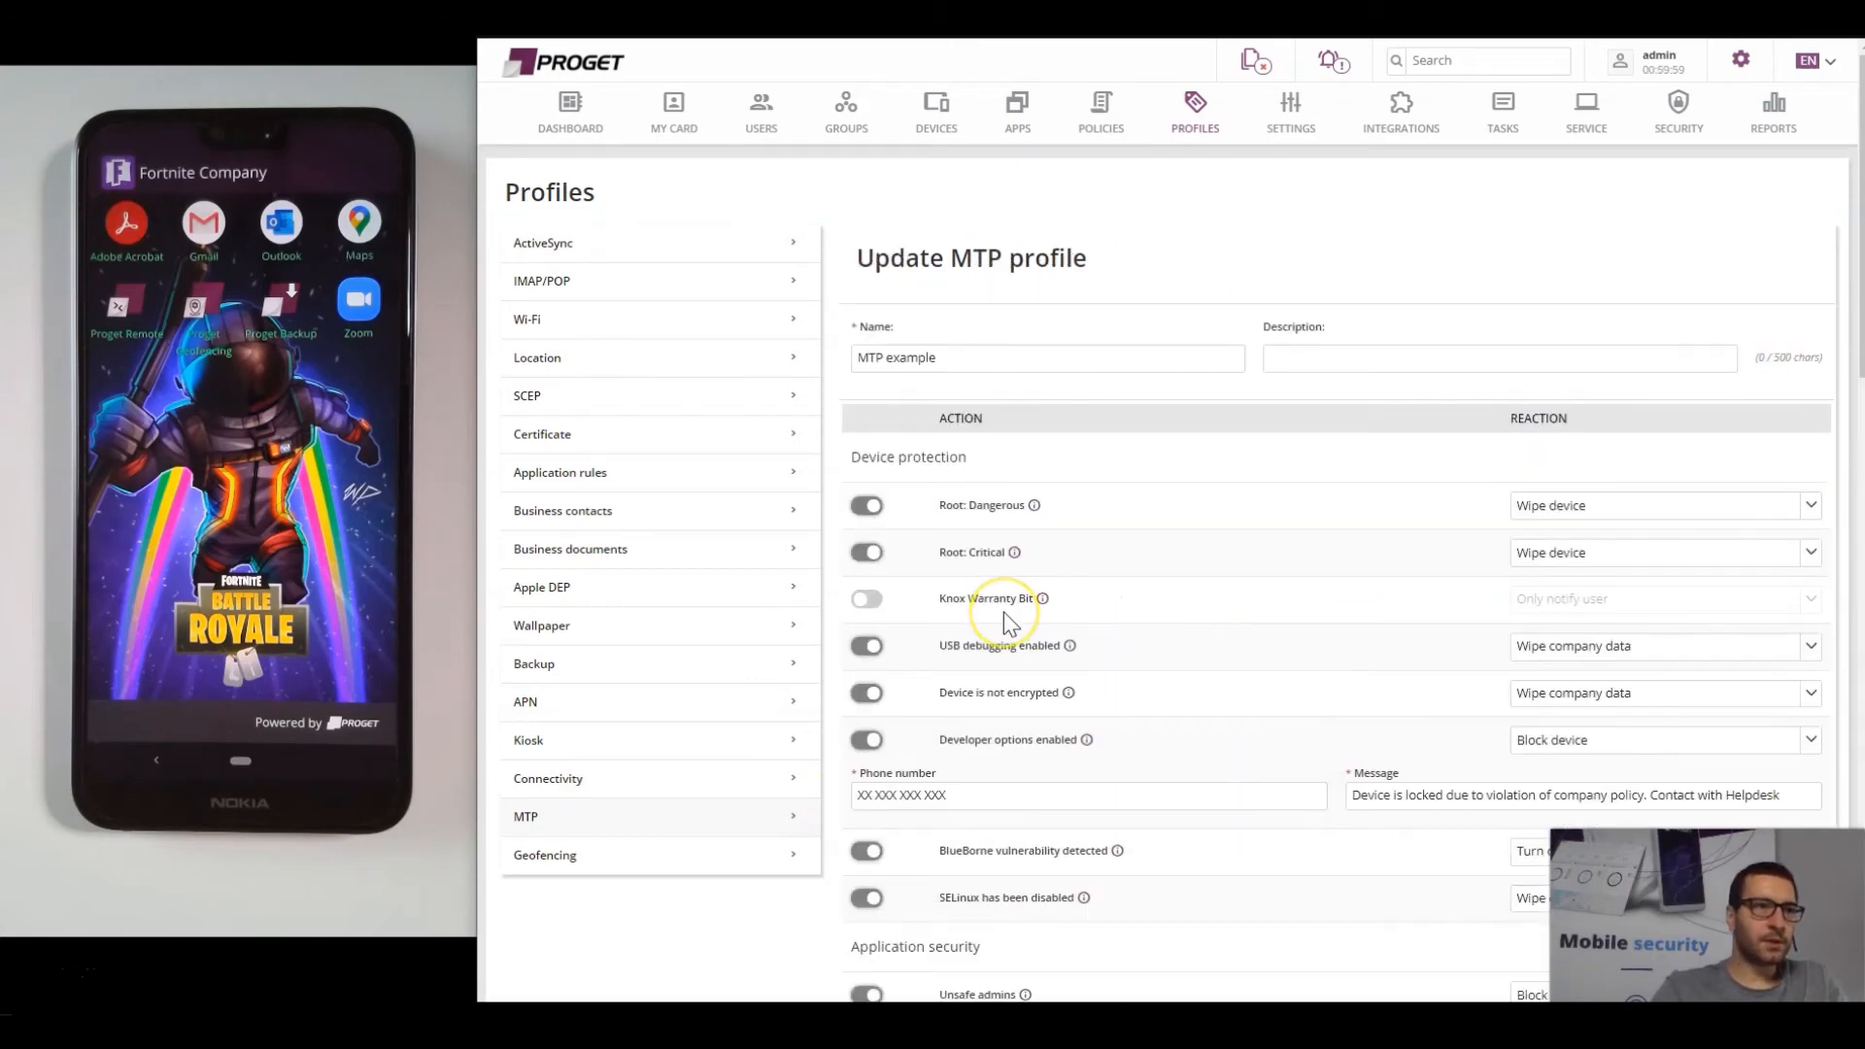
pyautogui.click(869, 600)
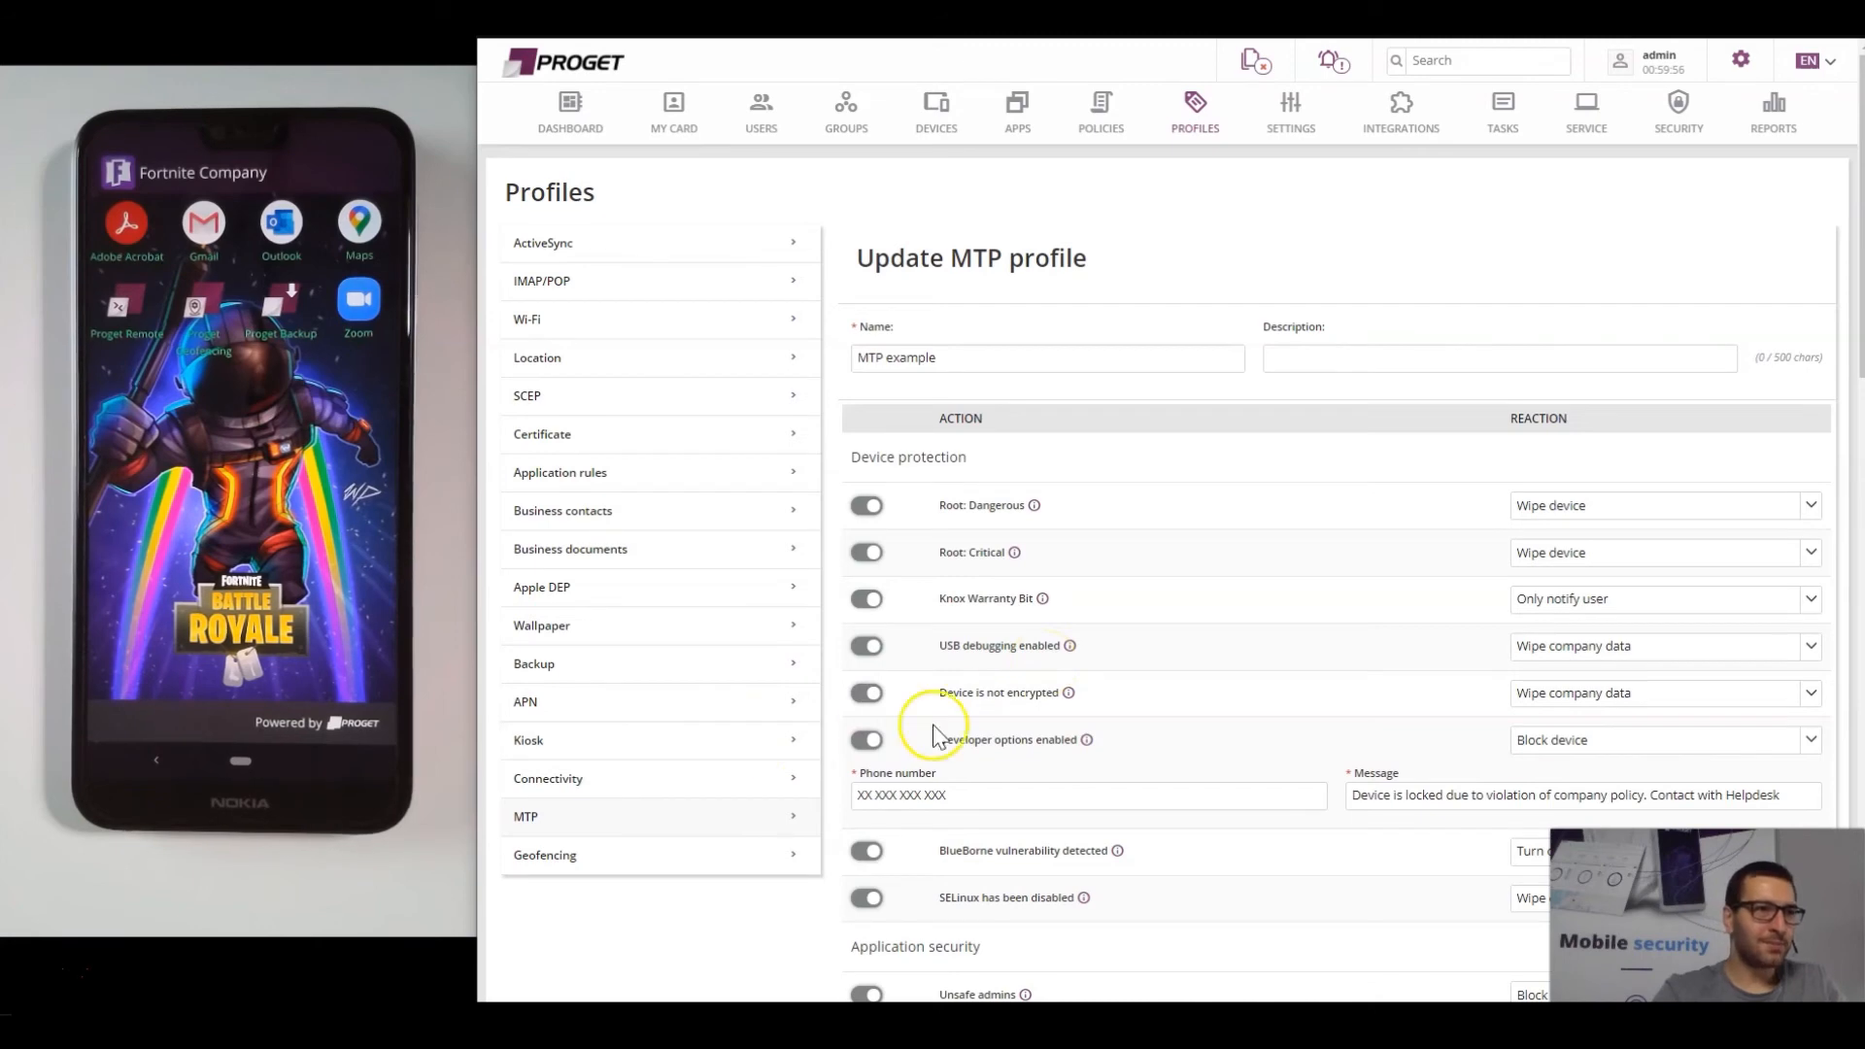
pyautogui.moveTo(935, 599); pyautogui.dragTo(1030, 599)
pyautogui.click(1138, 607)
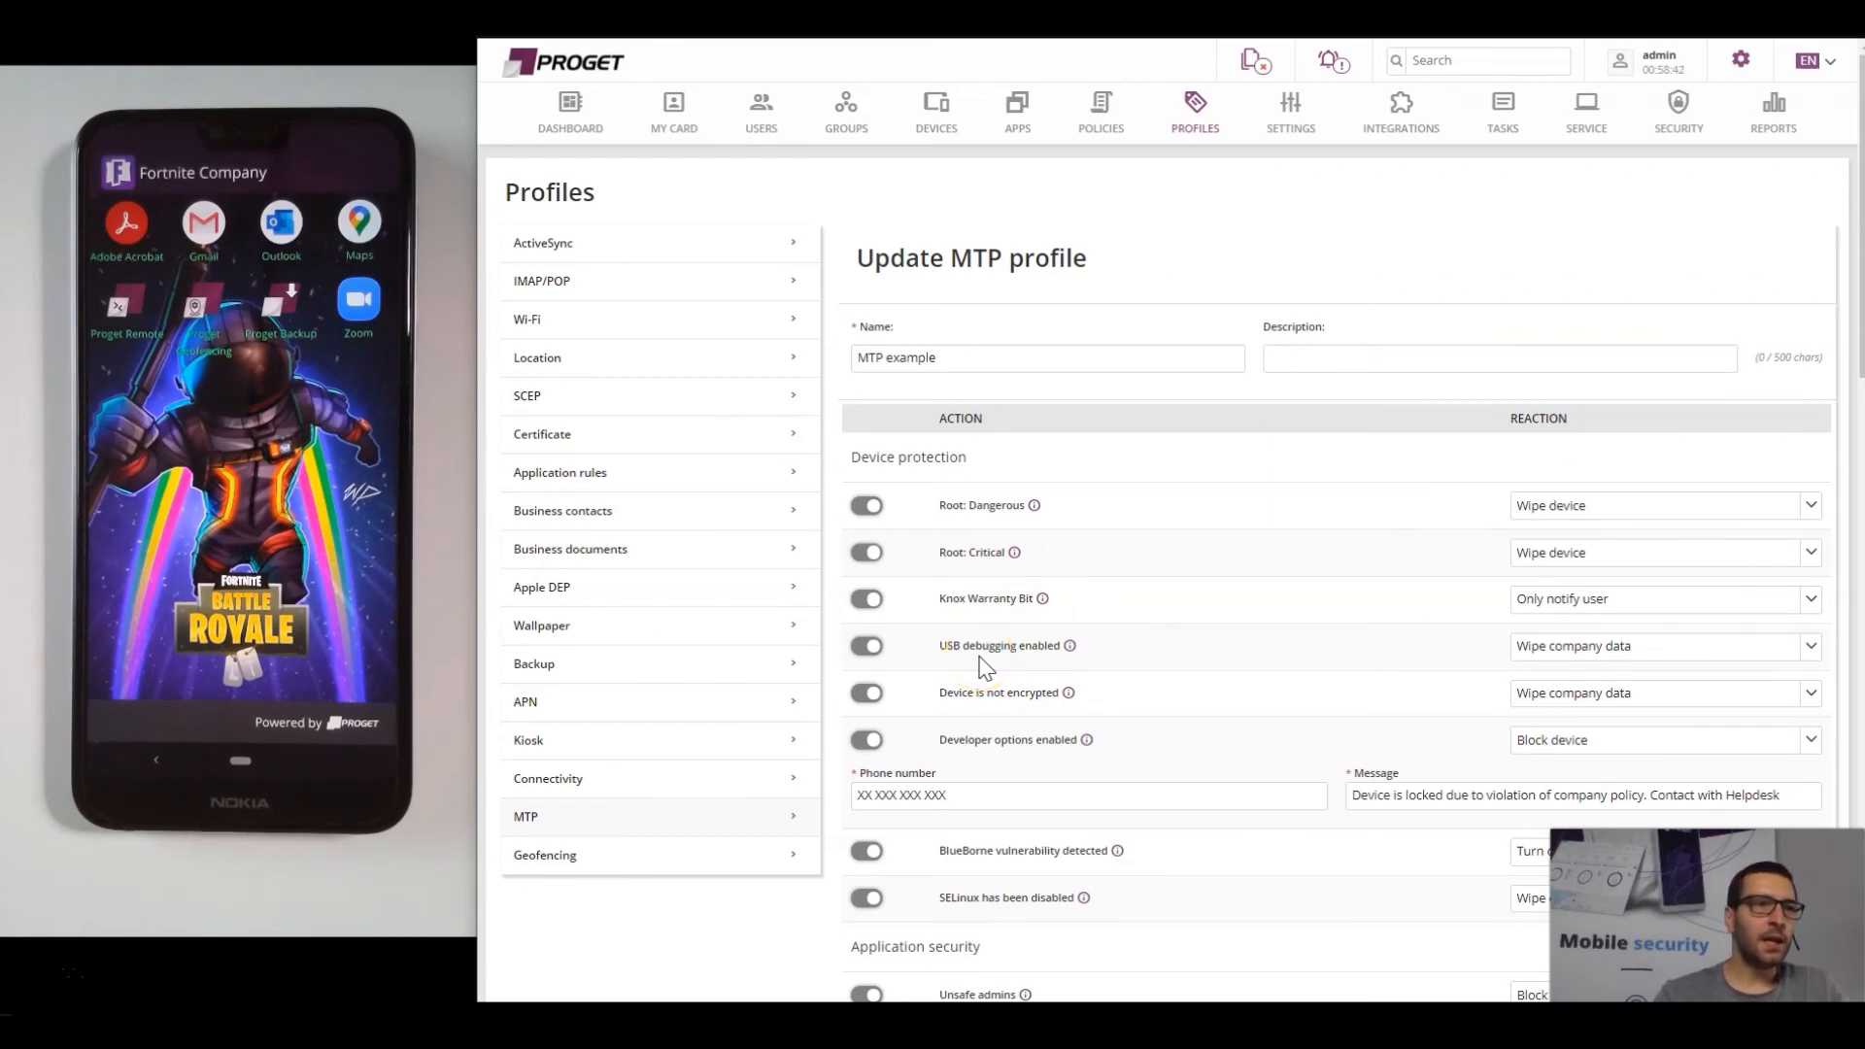
# Open the user card of the VIP user with the Nokia 7.1 and review the alias of the active device.
pyautogui.click(759, 124)
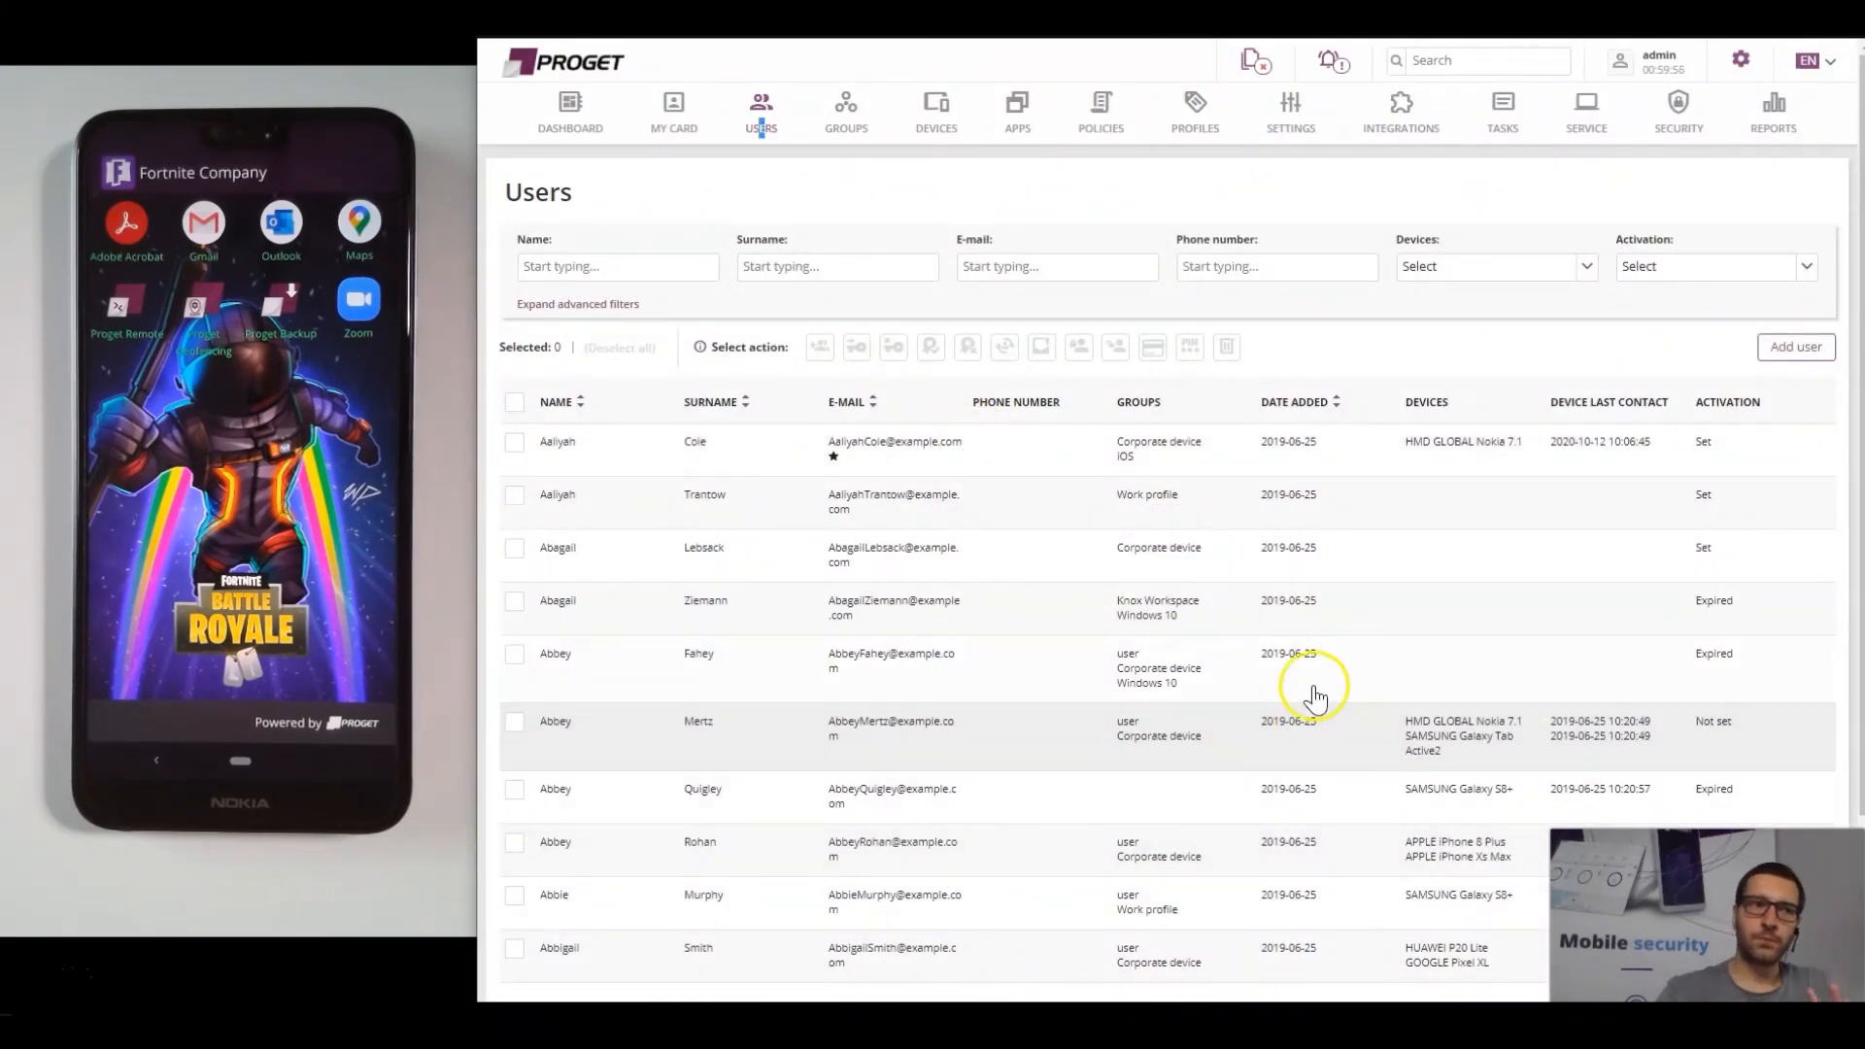
pyautogui.click(1017, 465)
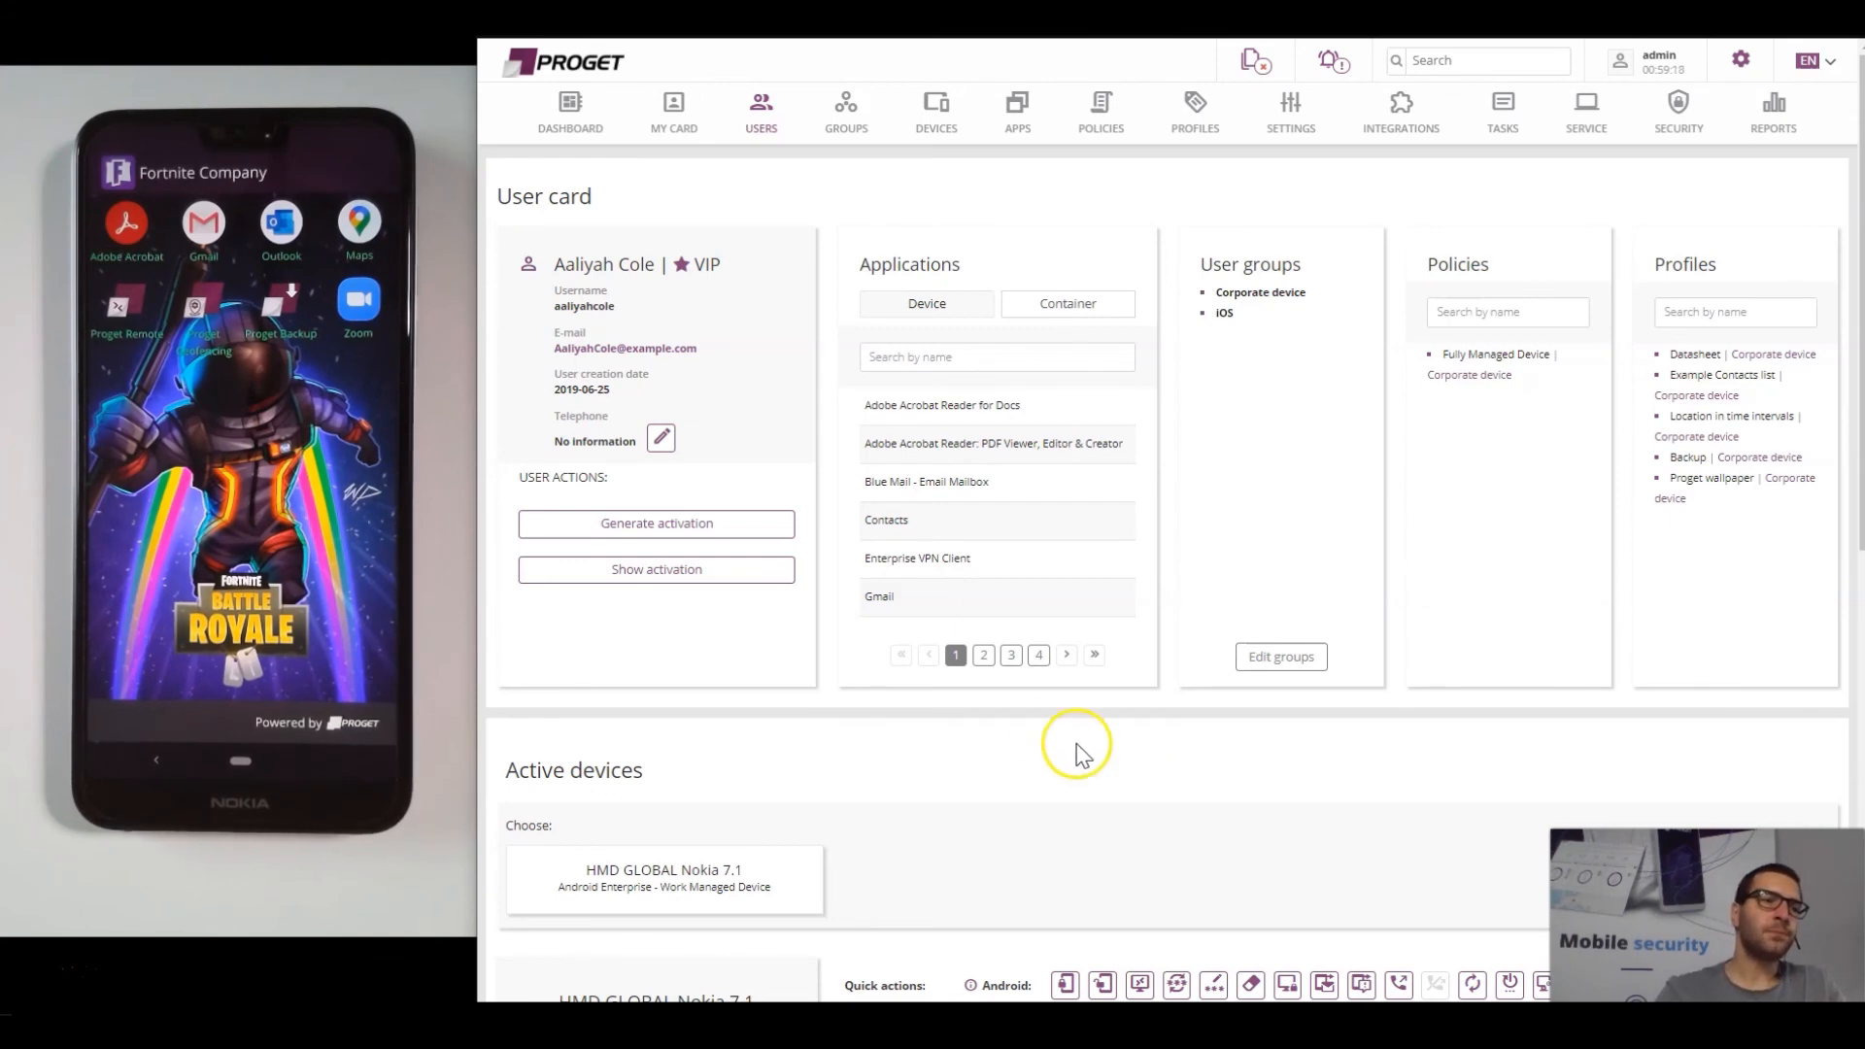
pyautogui.scroll(-3, 1000, 769)
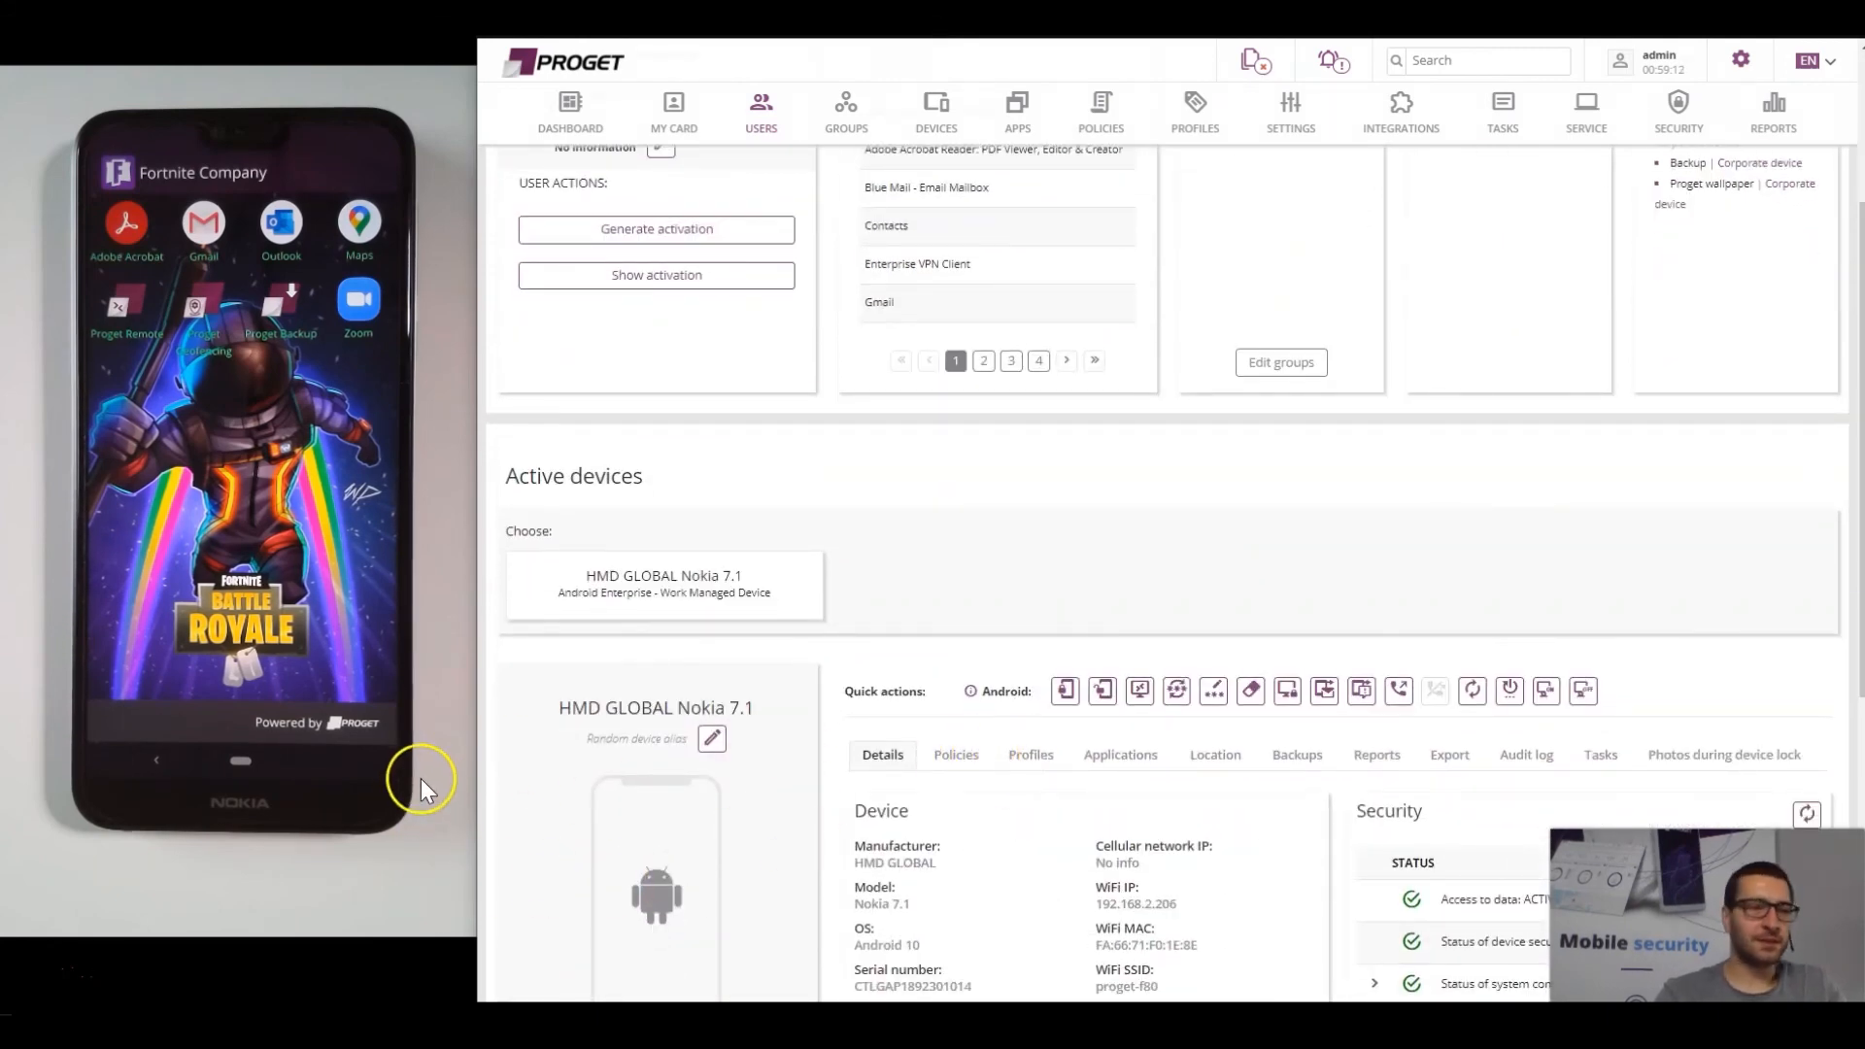
pyautogui.moveTo(572, 738)
pyautogui.mouseDown()
pyautogui.moveTo(679, 741)
pyautogui.moveTo(559, 737)
pyautogui.mouseUp()
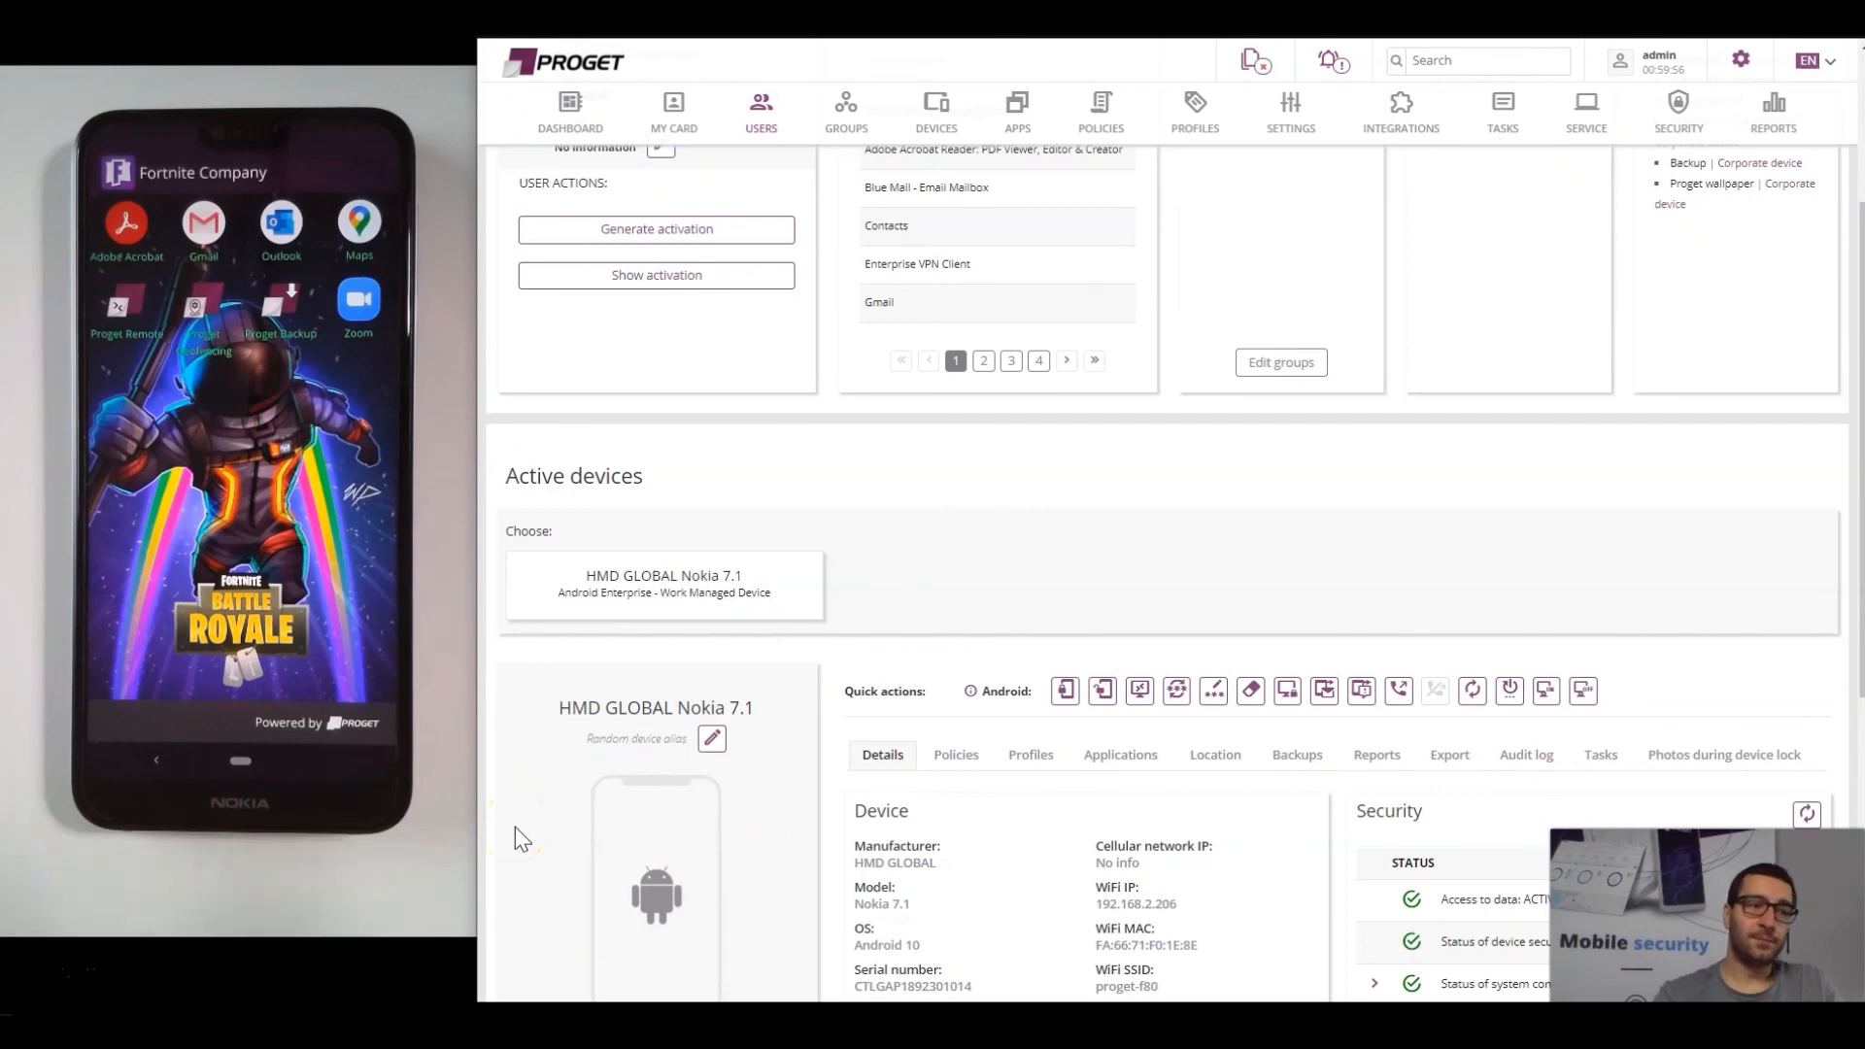
pyautogui.moveTo(629, 739); pyautogui.dragTo(559, 737)
pyautogui.click(793, 751)
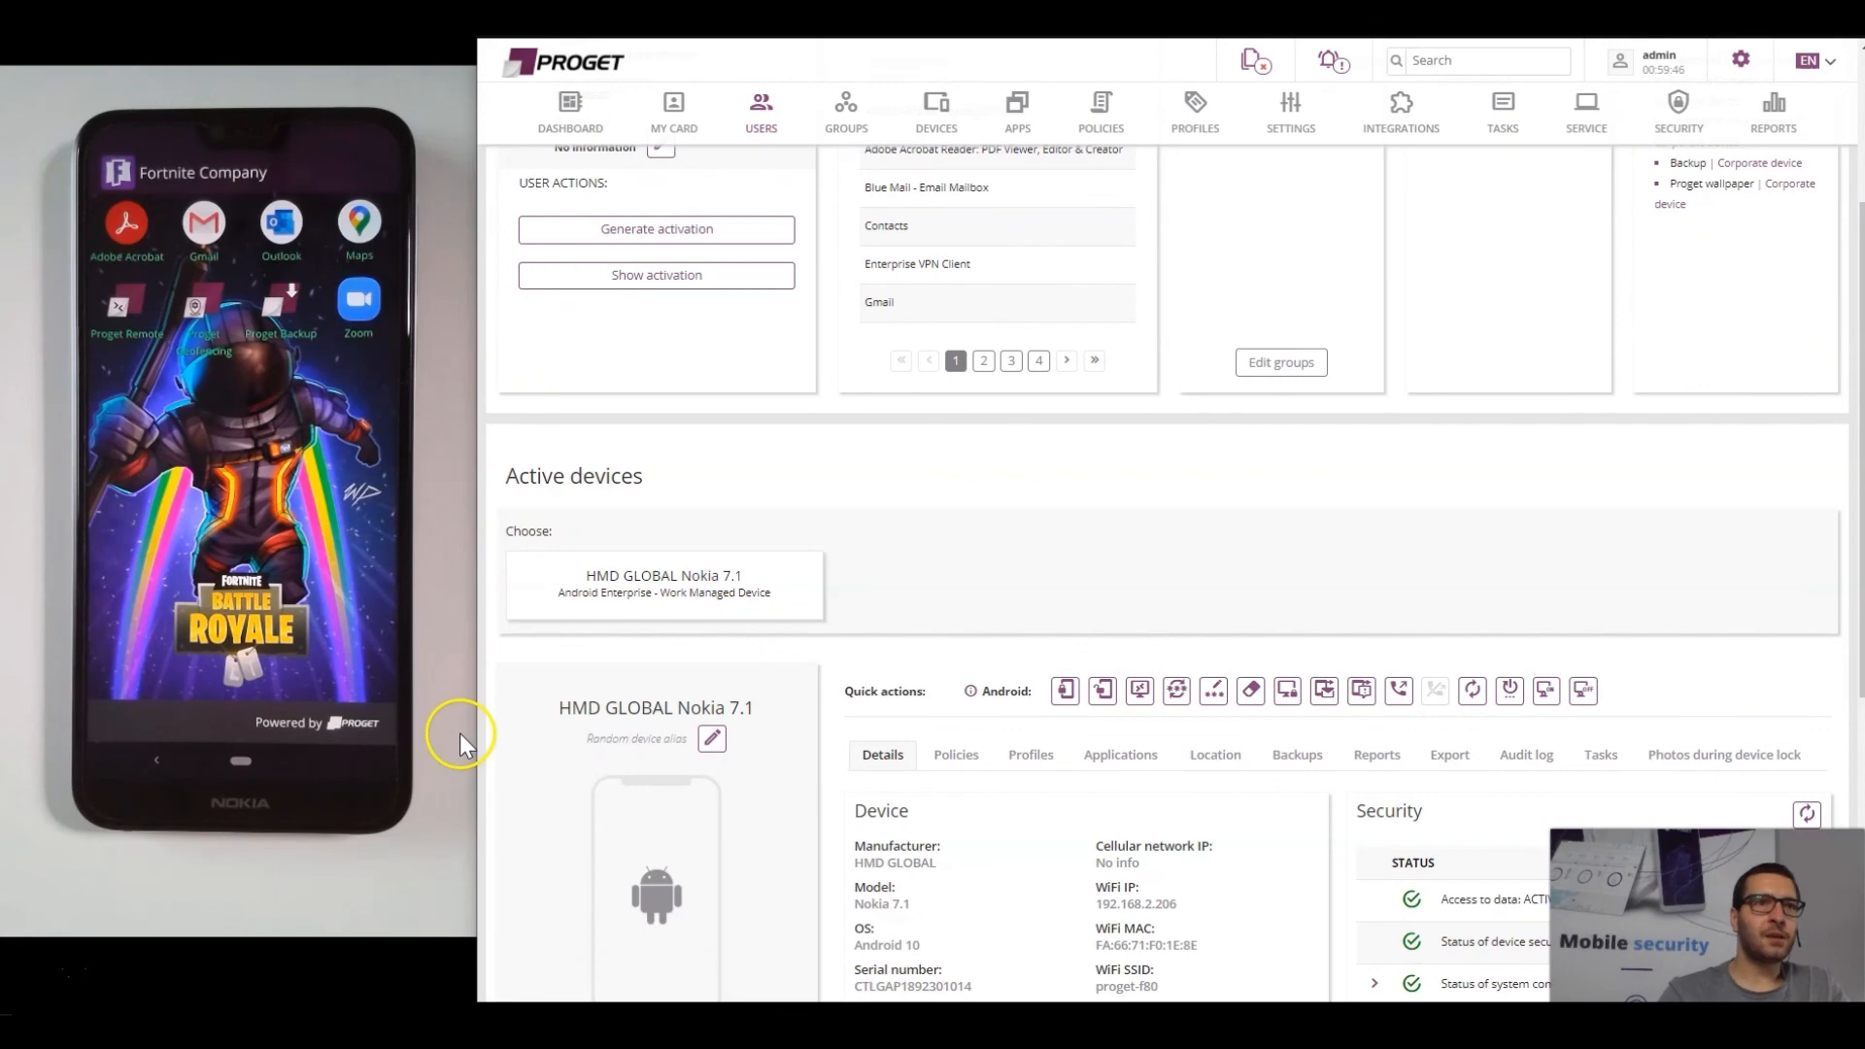
# Return to the dashboard, search globally for "random", and open the Nokia 7.1 that carries this alias.
pyautogui.click(1444, 64)
pyautogui.moveTo(627, 134); pyautogui.dragTo(687, 119)
pyautogui.click(577, 113)
pyautogui.click(1444, 62)
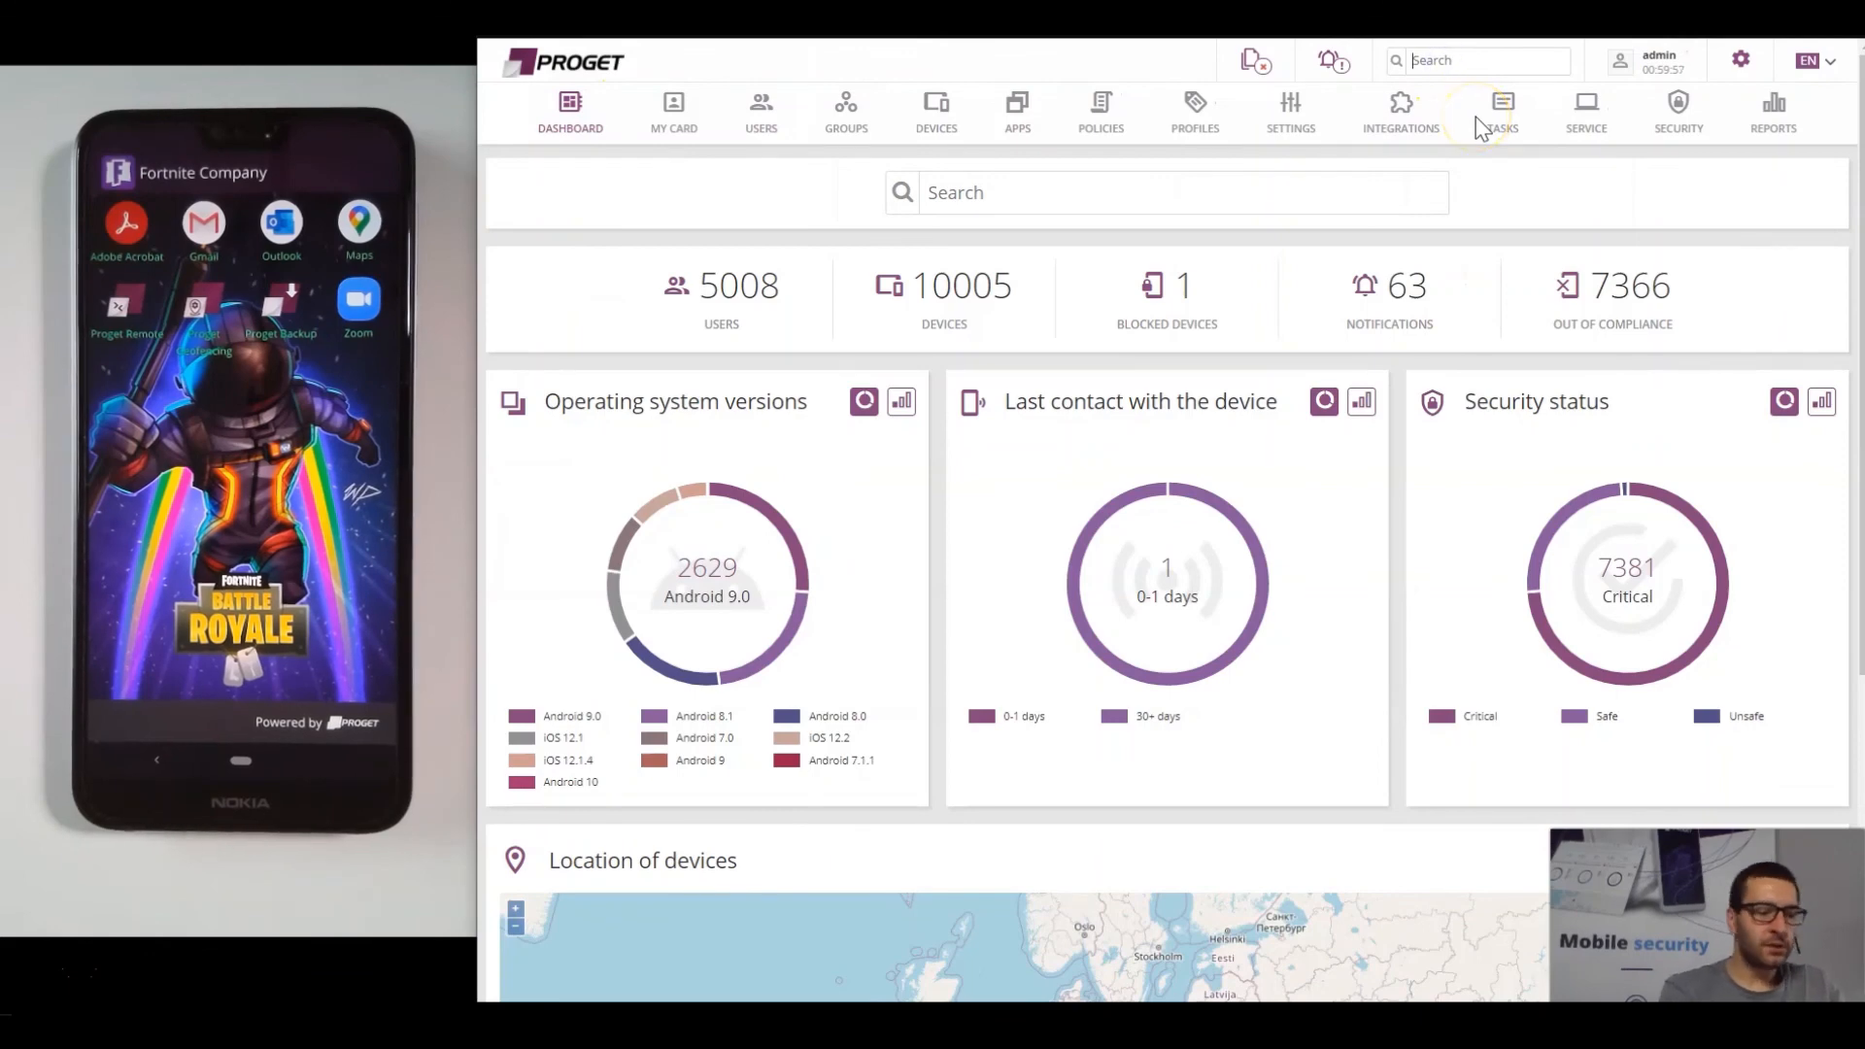
pyautogui.write('ra')
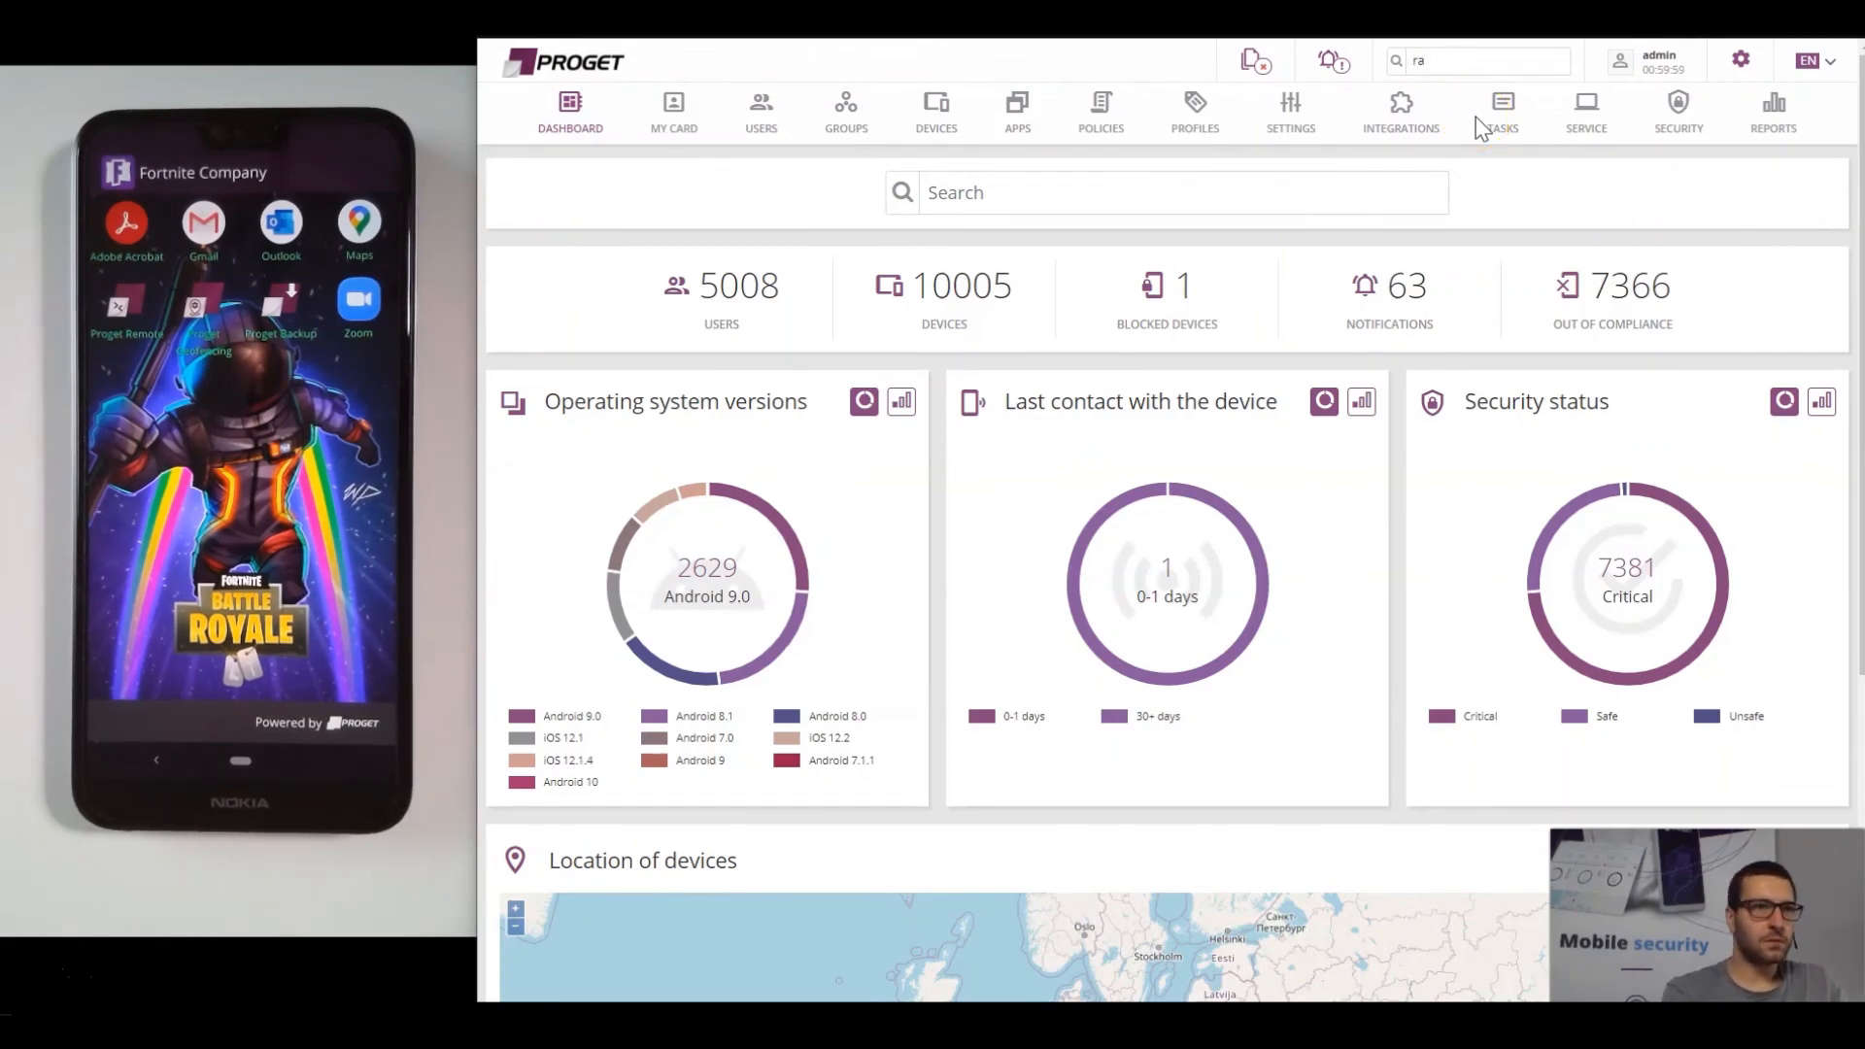
pyautogui.write('ndom')
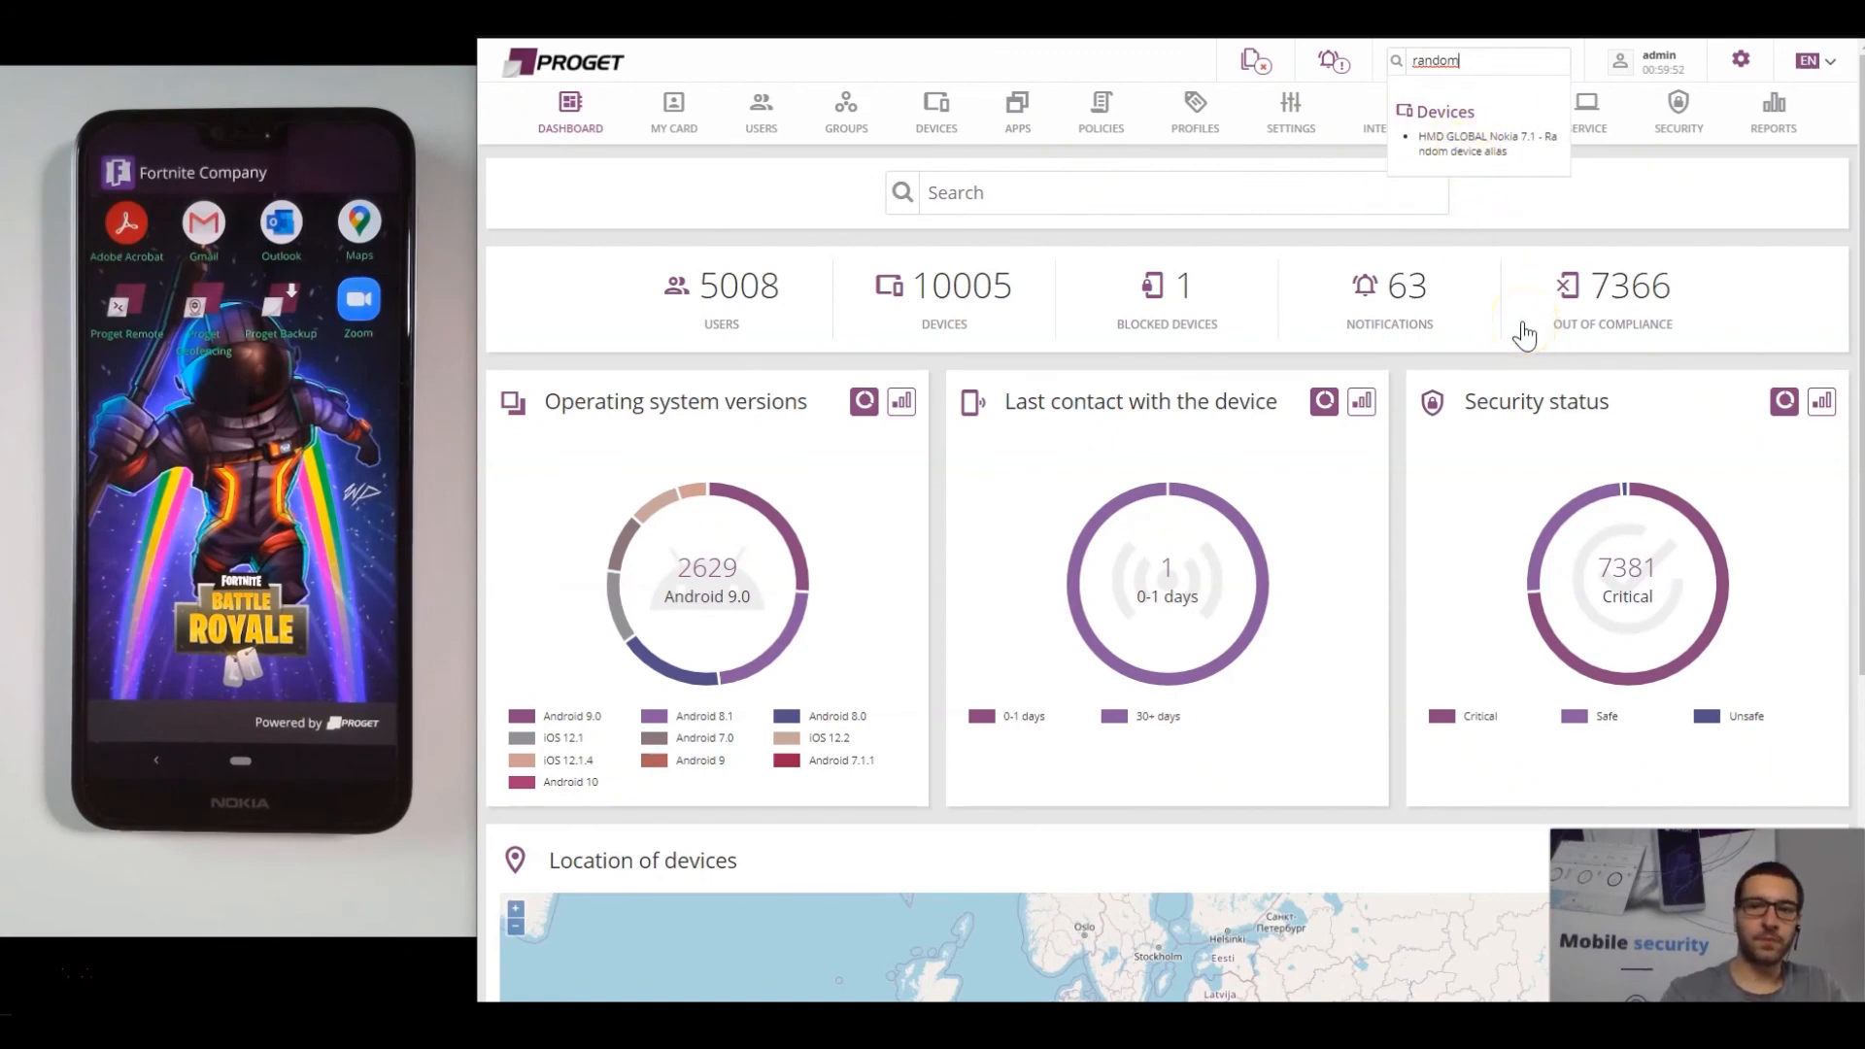
pyautogui.click(1490, 146)
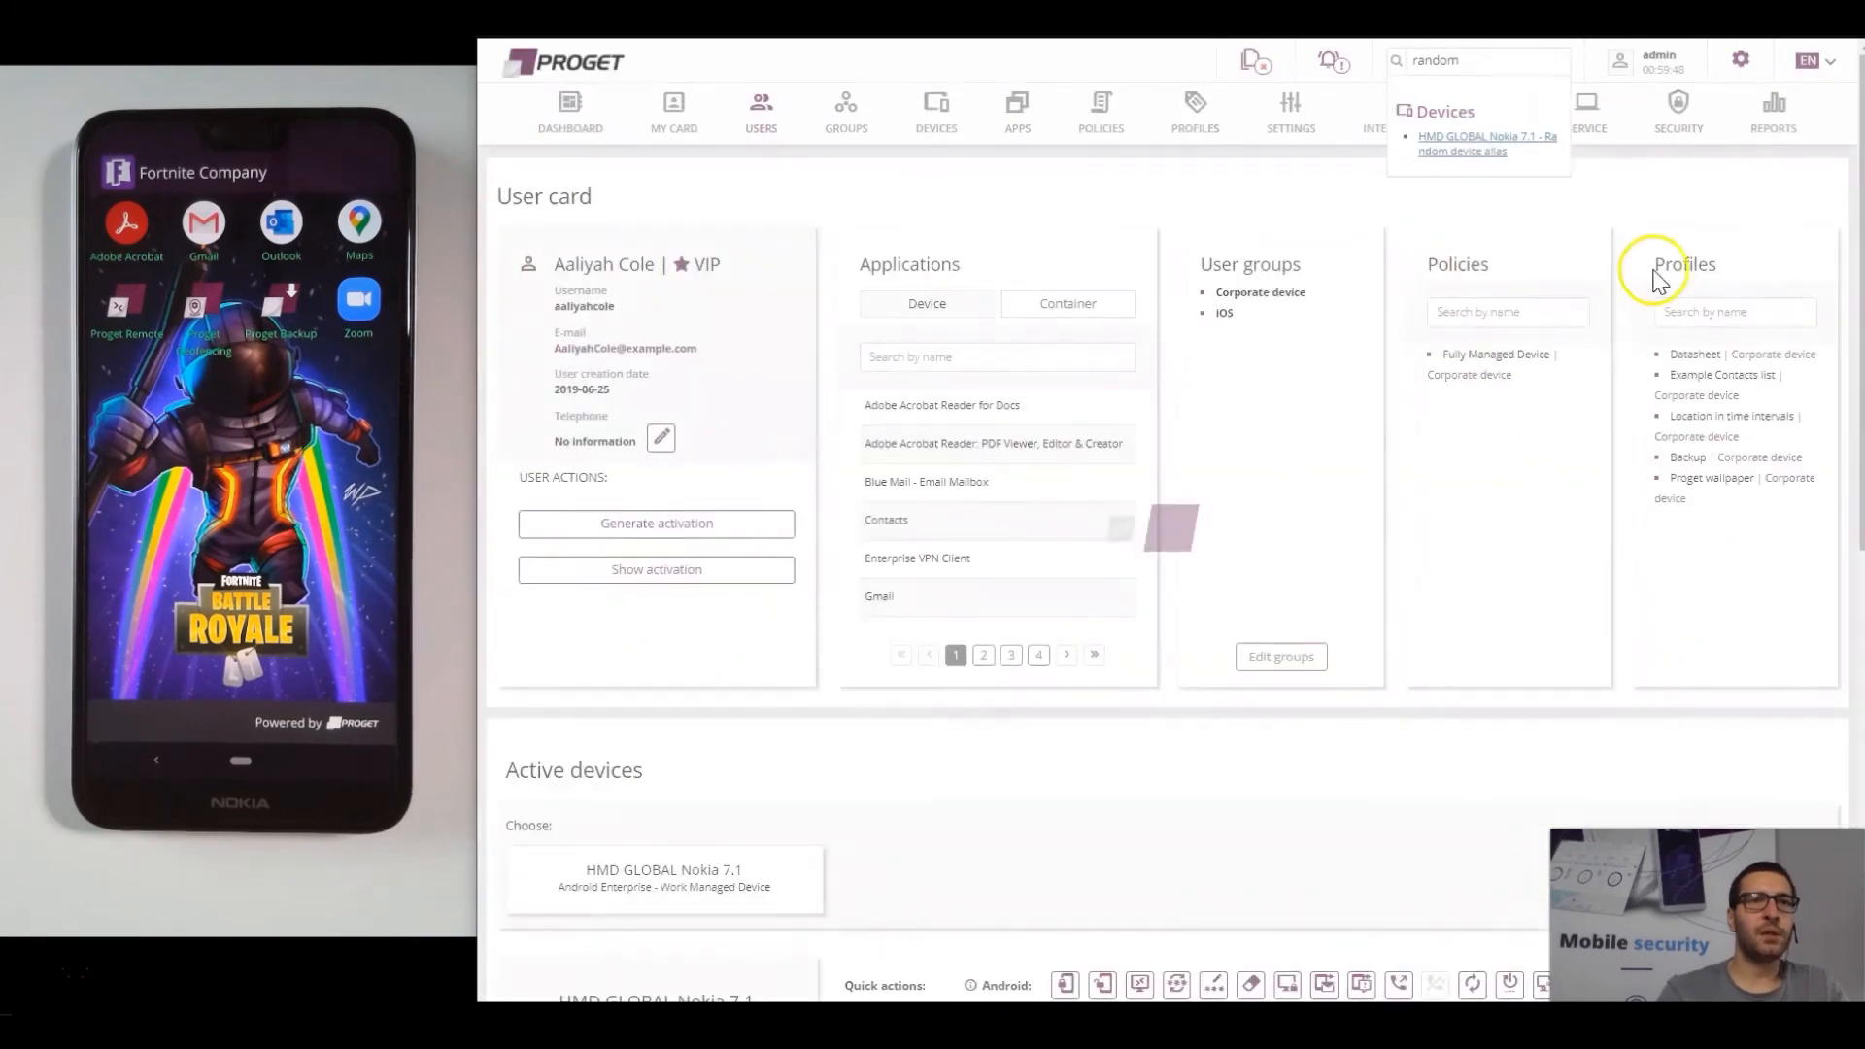
# Examine the Nokia 7.1's device details and security status, and clear the global search text.
pyautogui.scroll(-5, 1236, 525)
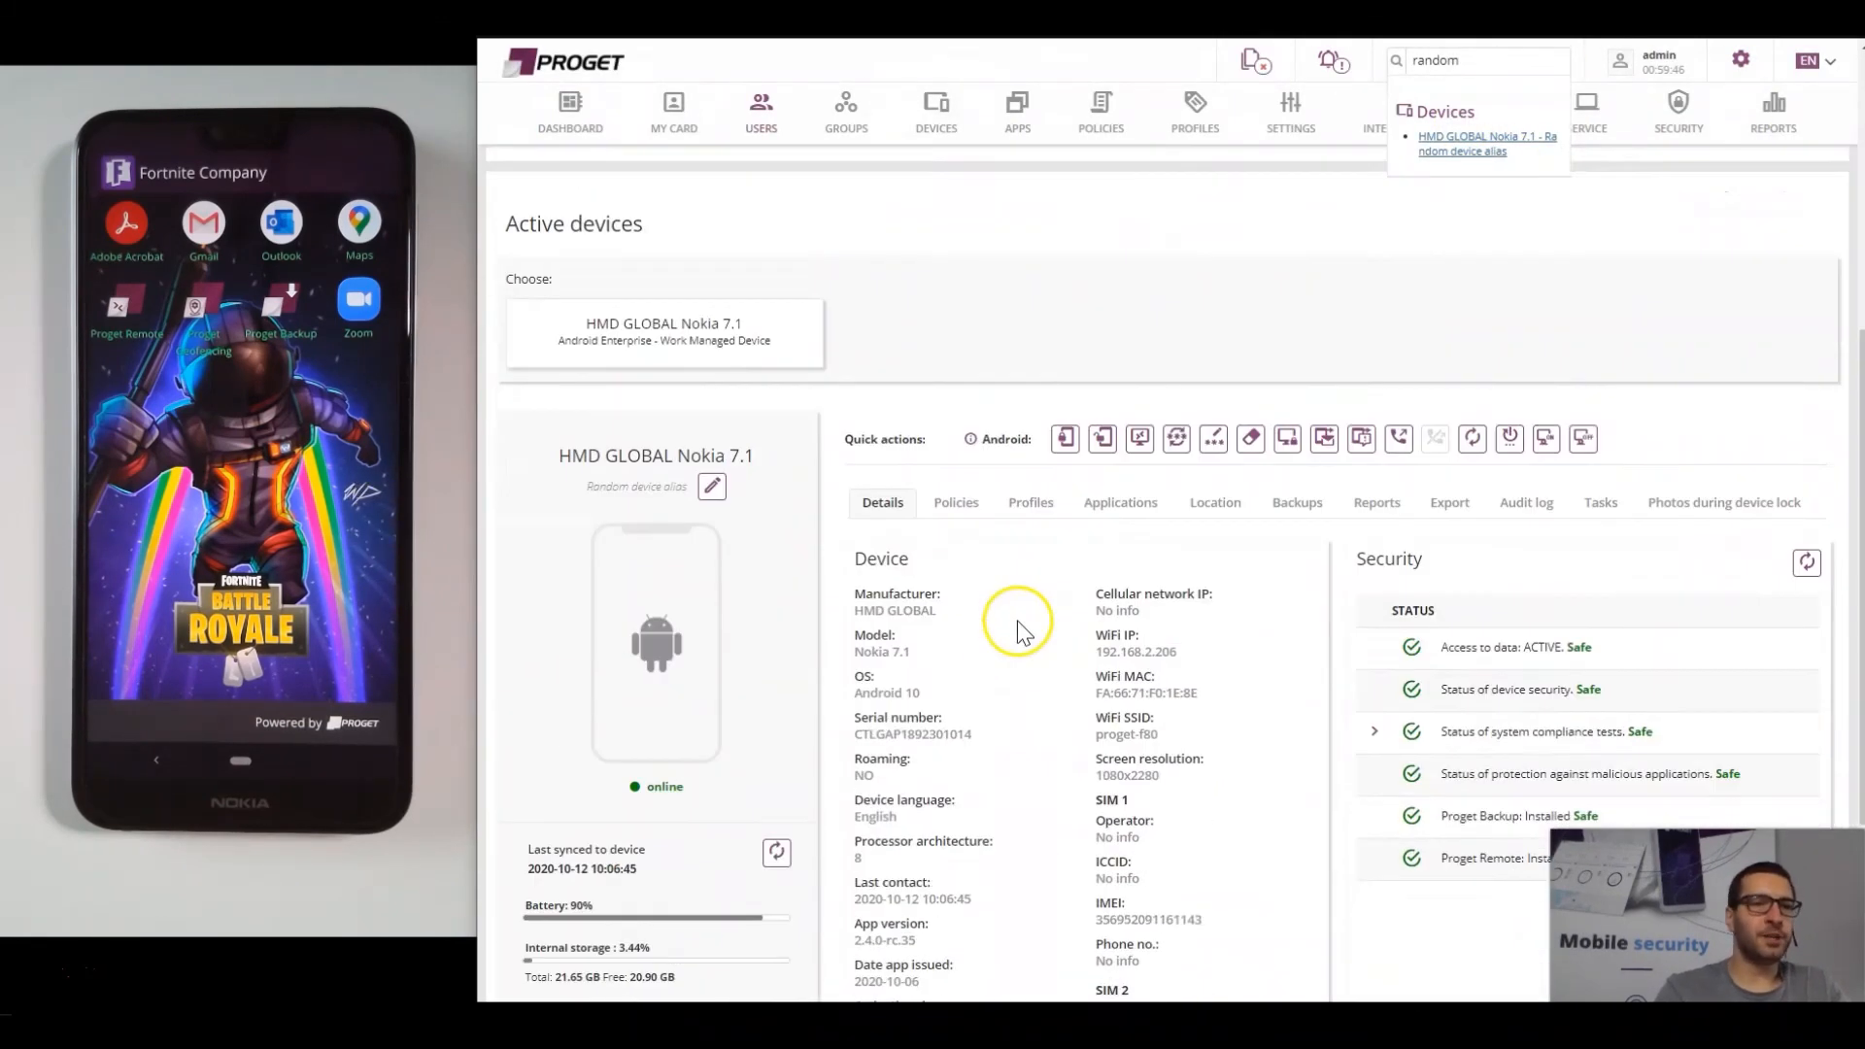
pyautogui.scroll(-2, 1020, 622)
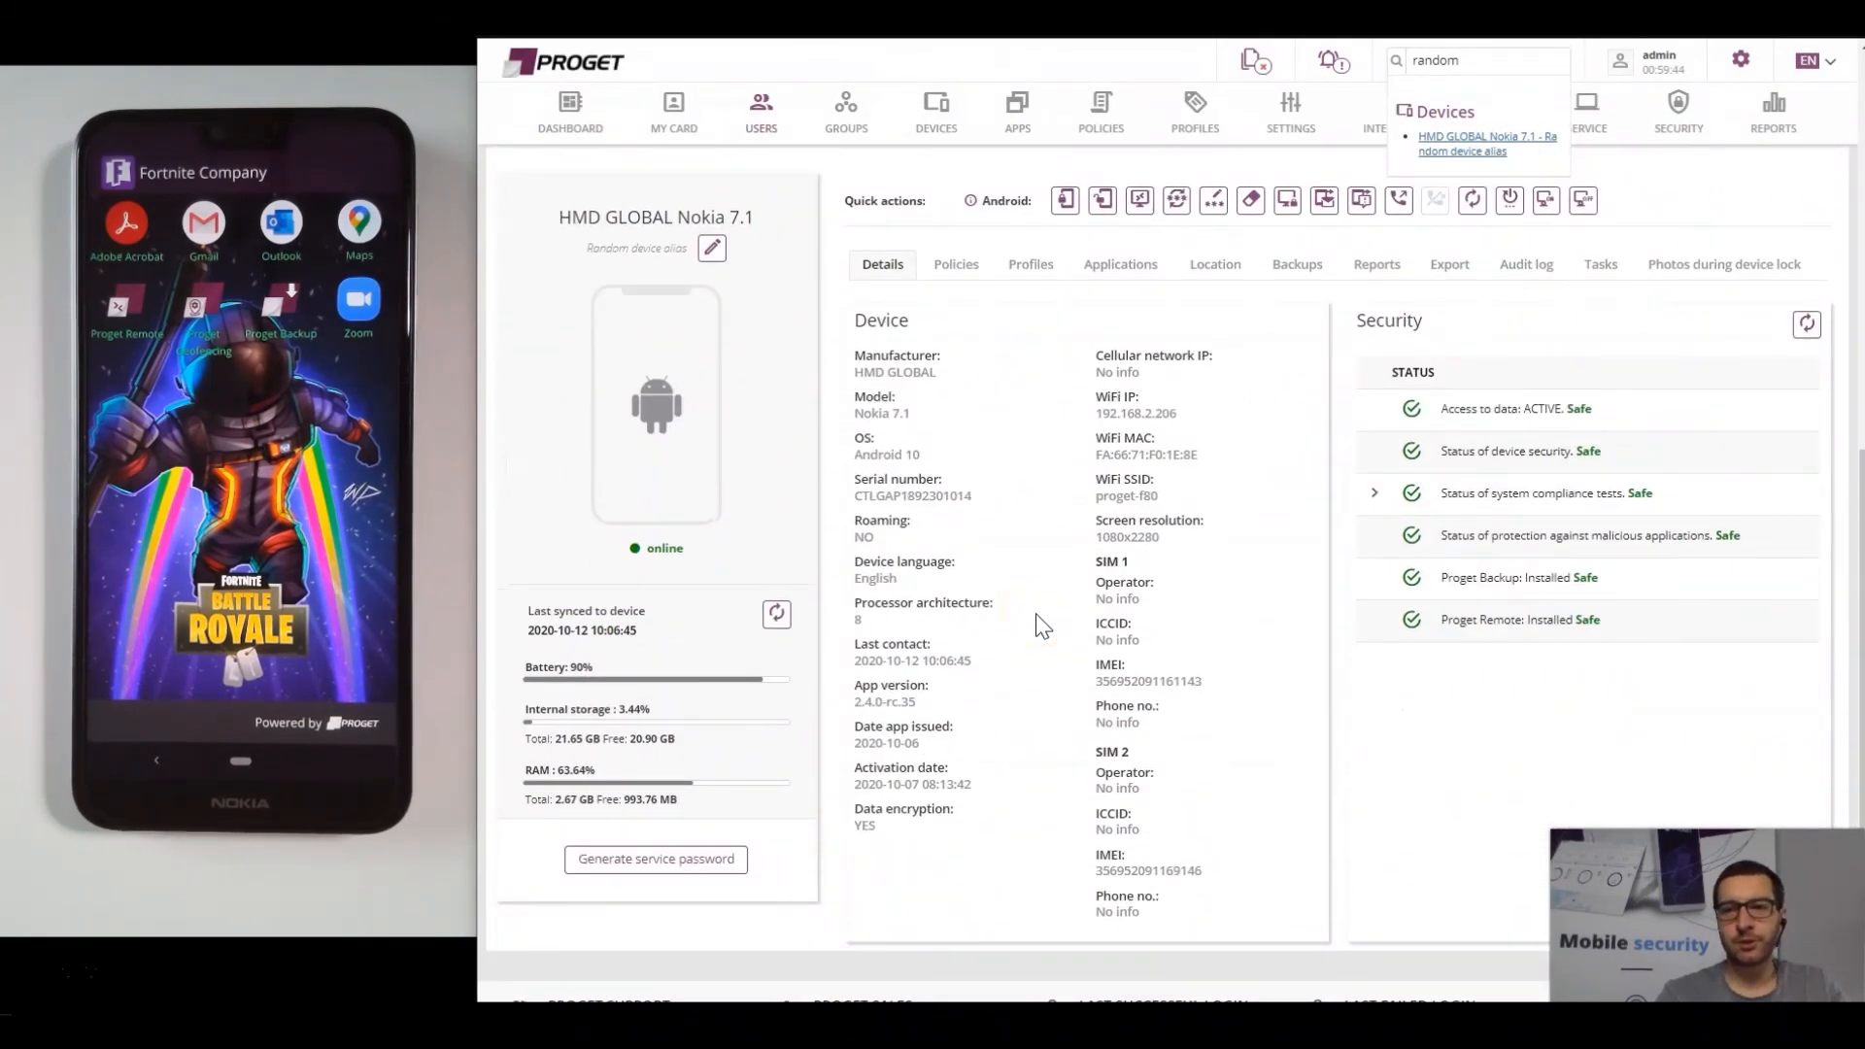
pyautogui.scroll(1, 864, 700)
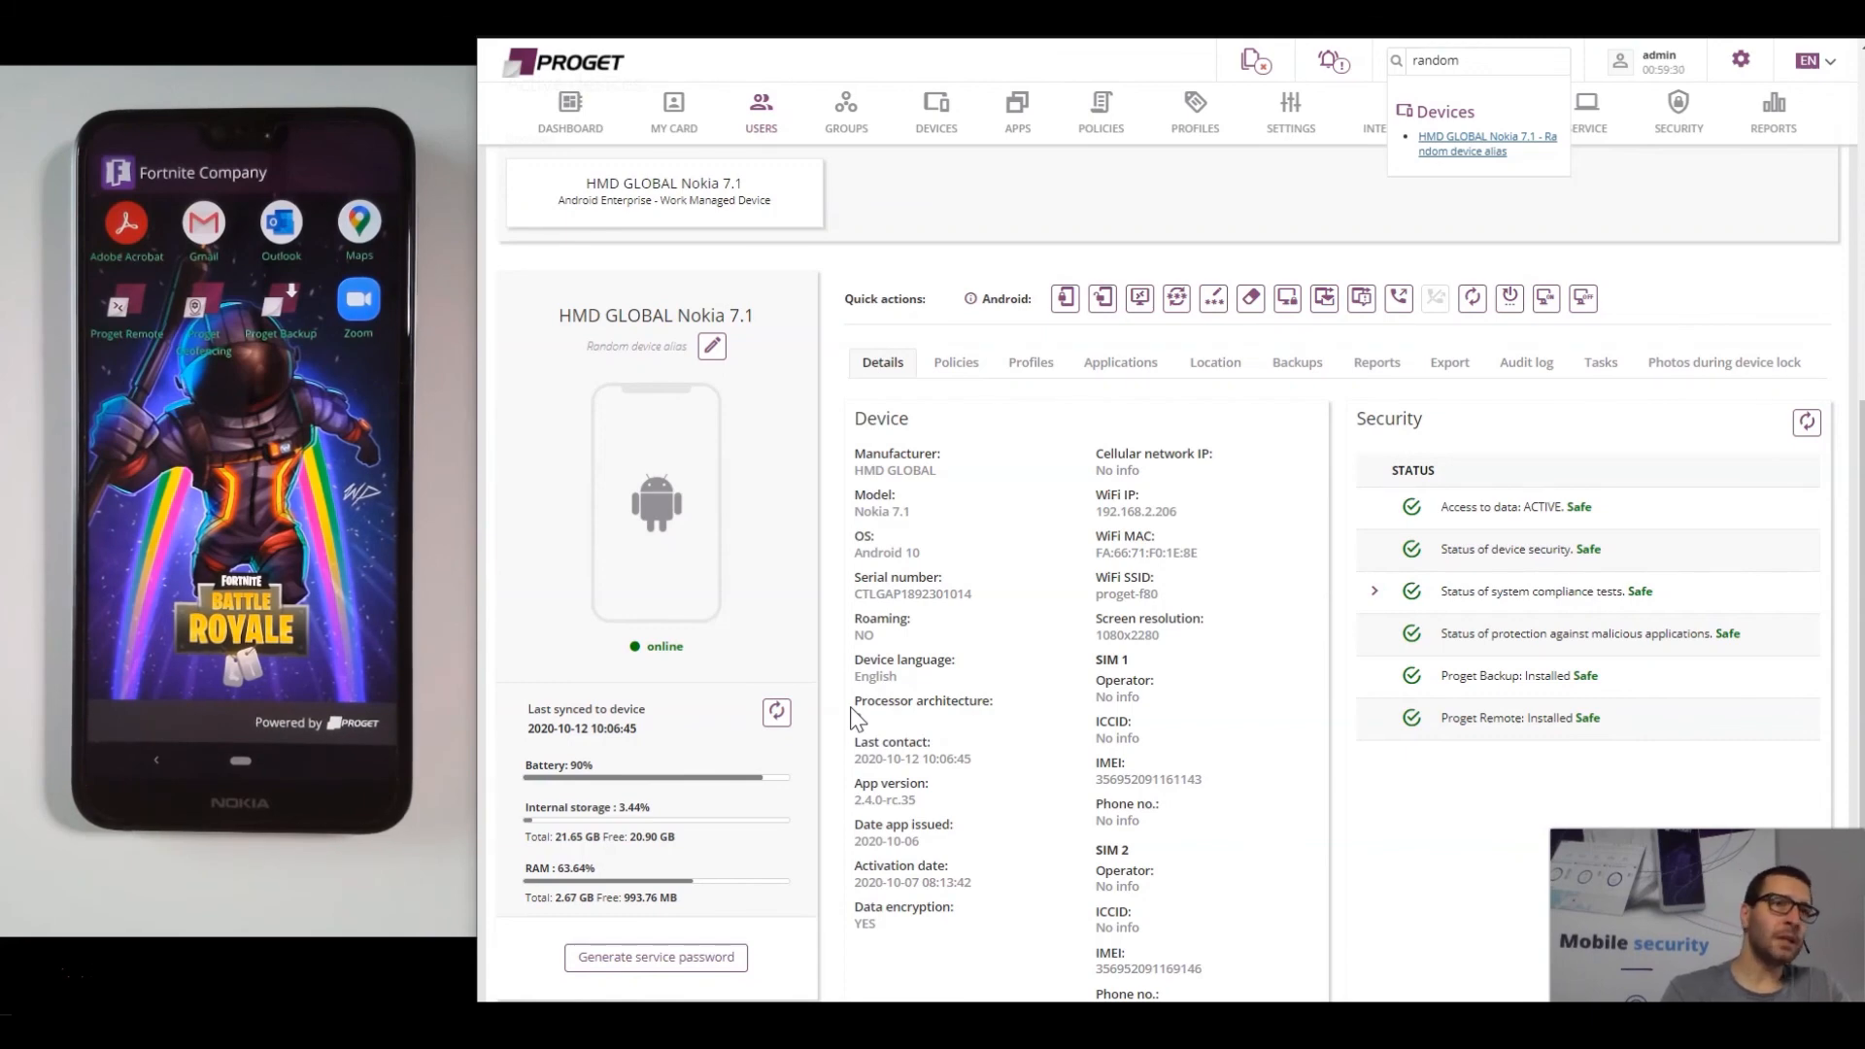
pyautogui.doubleClick(1469, 55)
pyautogui.press('BackSpace')
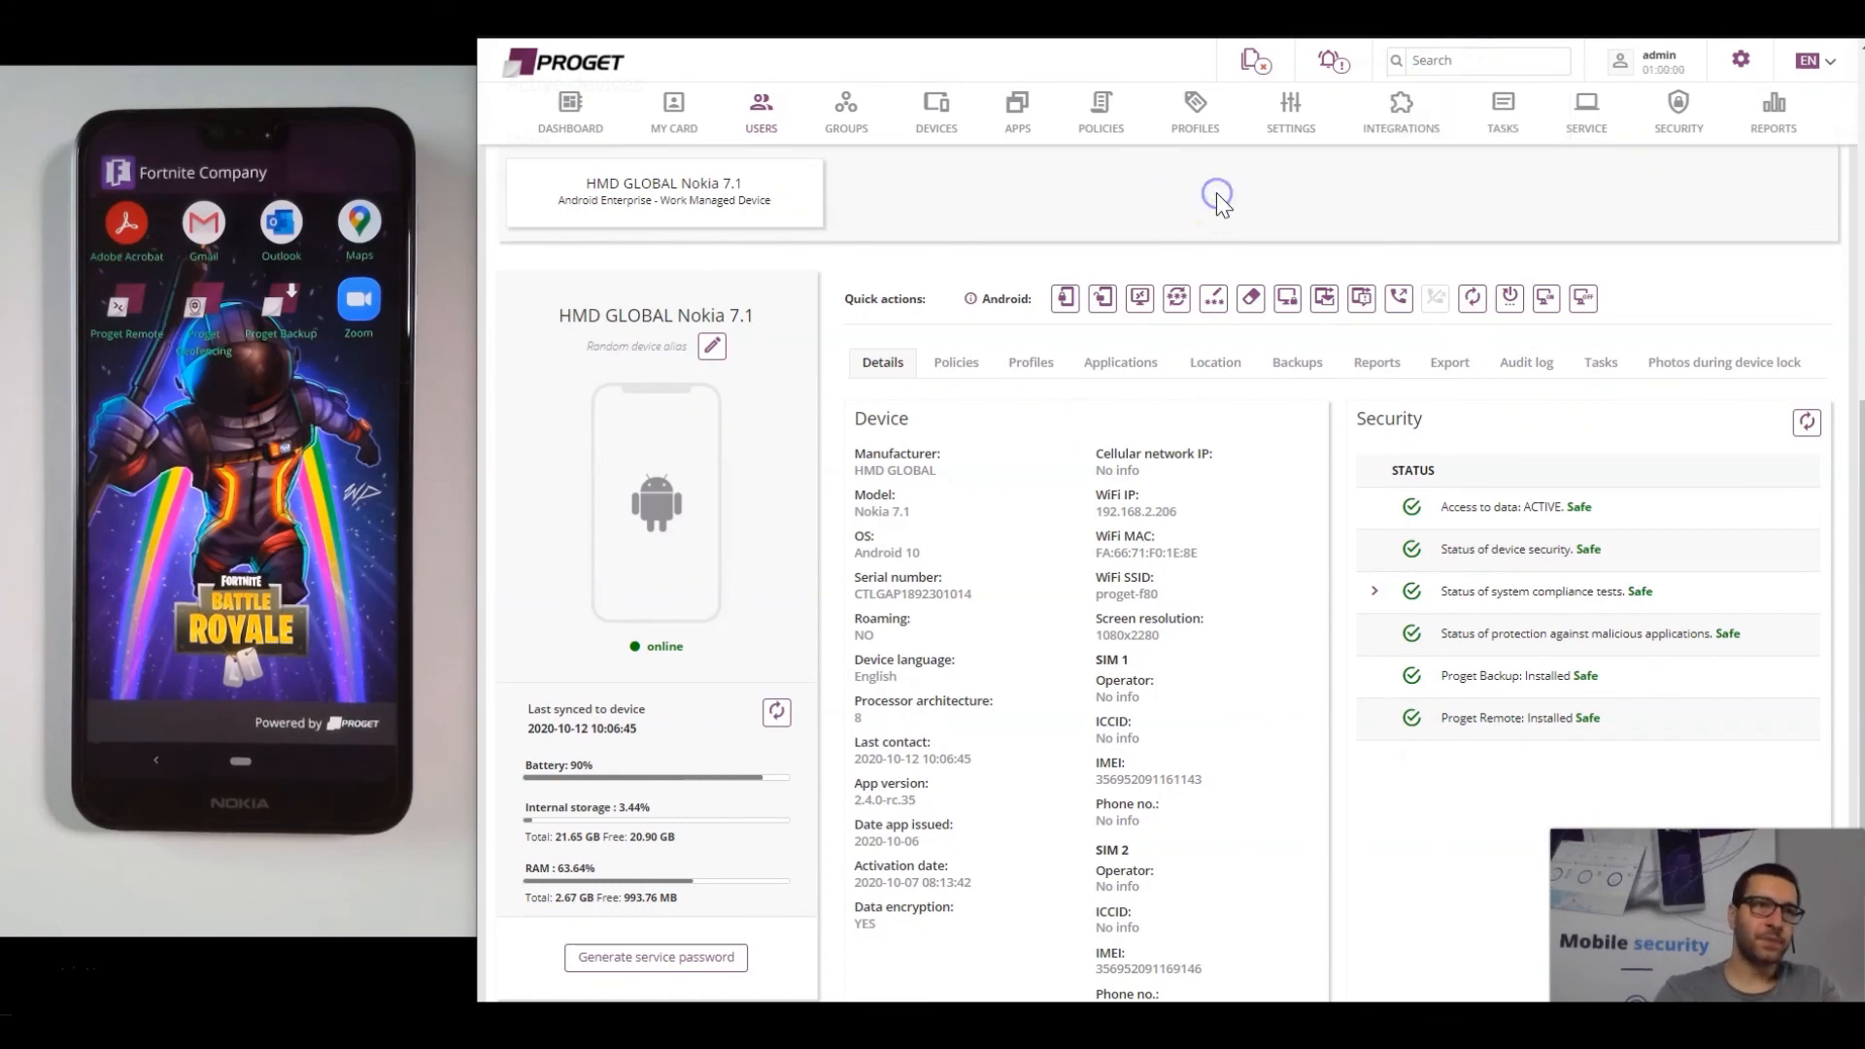